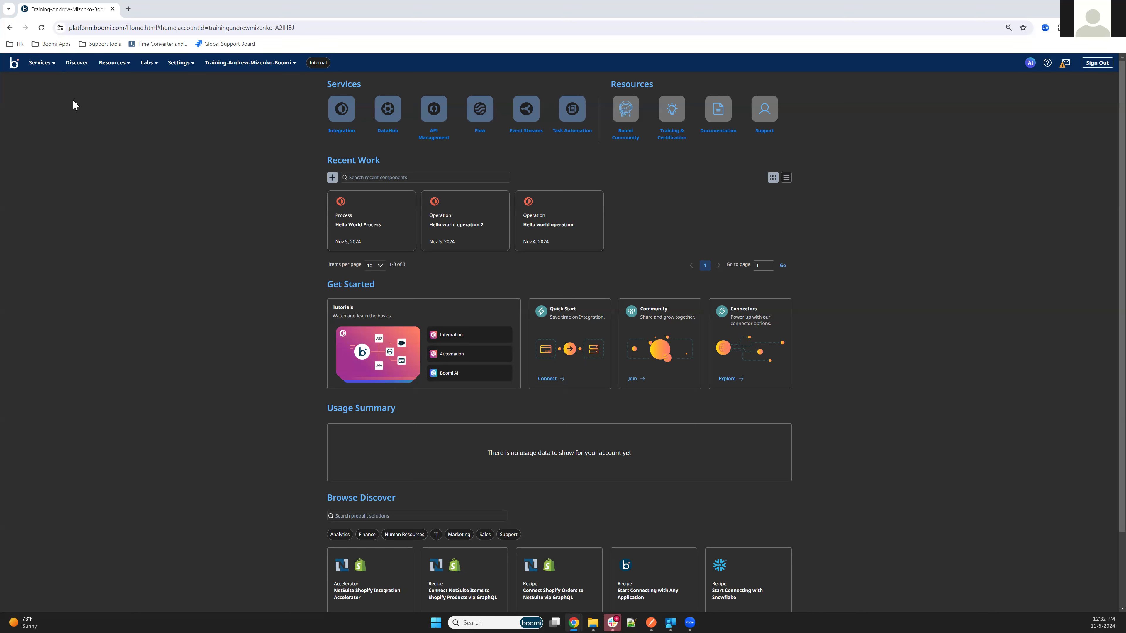
Add a new gateway on API Management's Gateways page and download the Windows 64-bit installer.
click(32, 66)
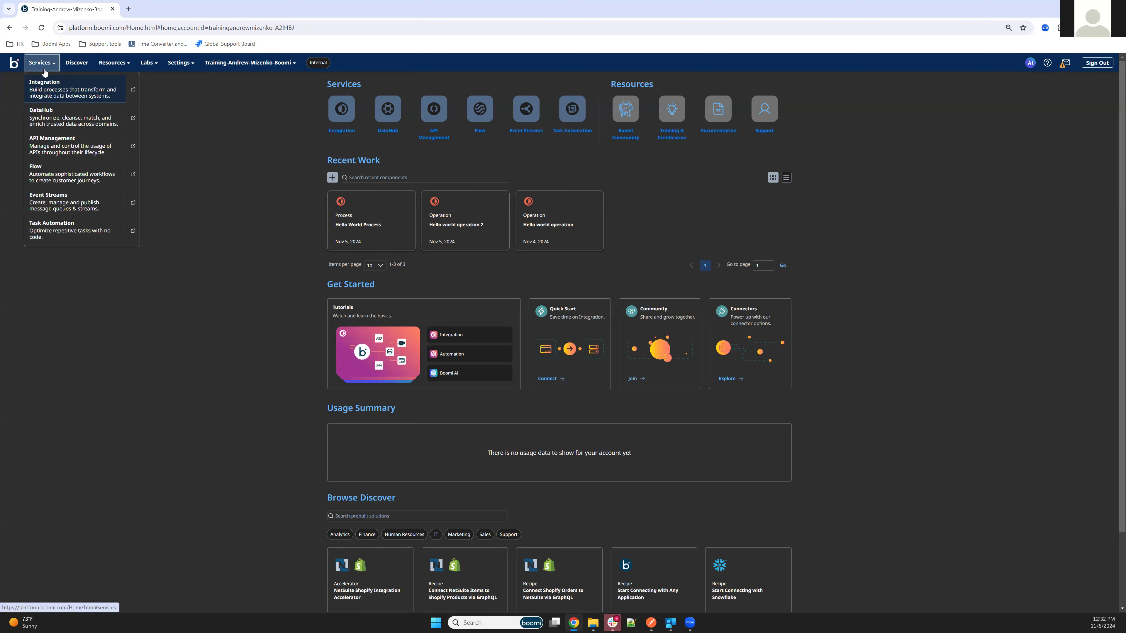
click(49, 141)
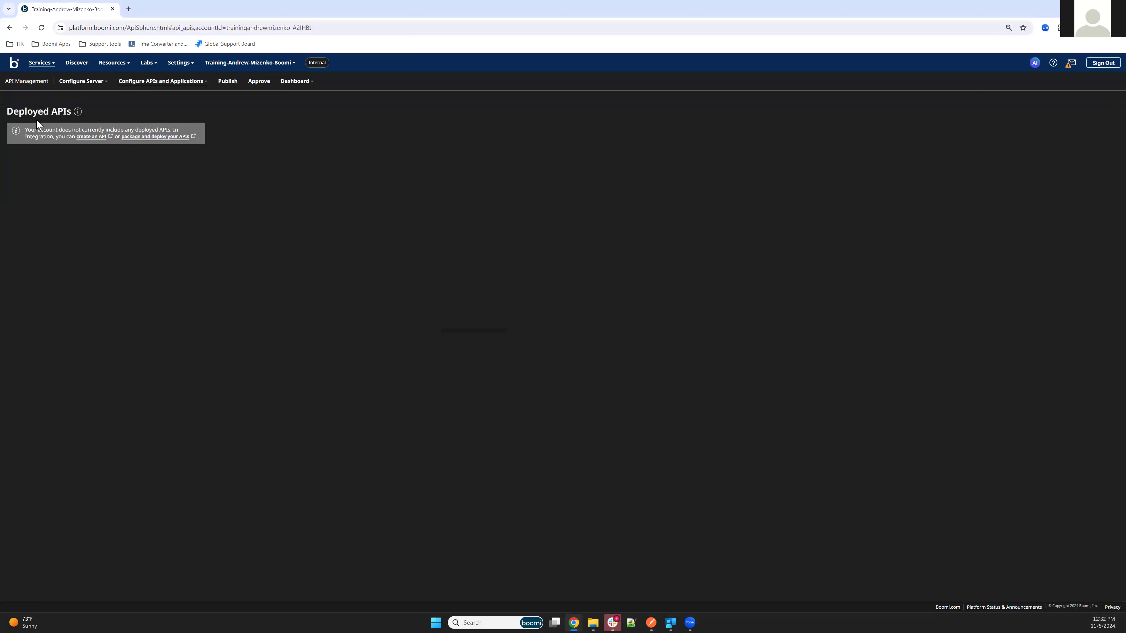
click(63, 79)
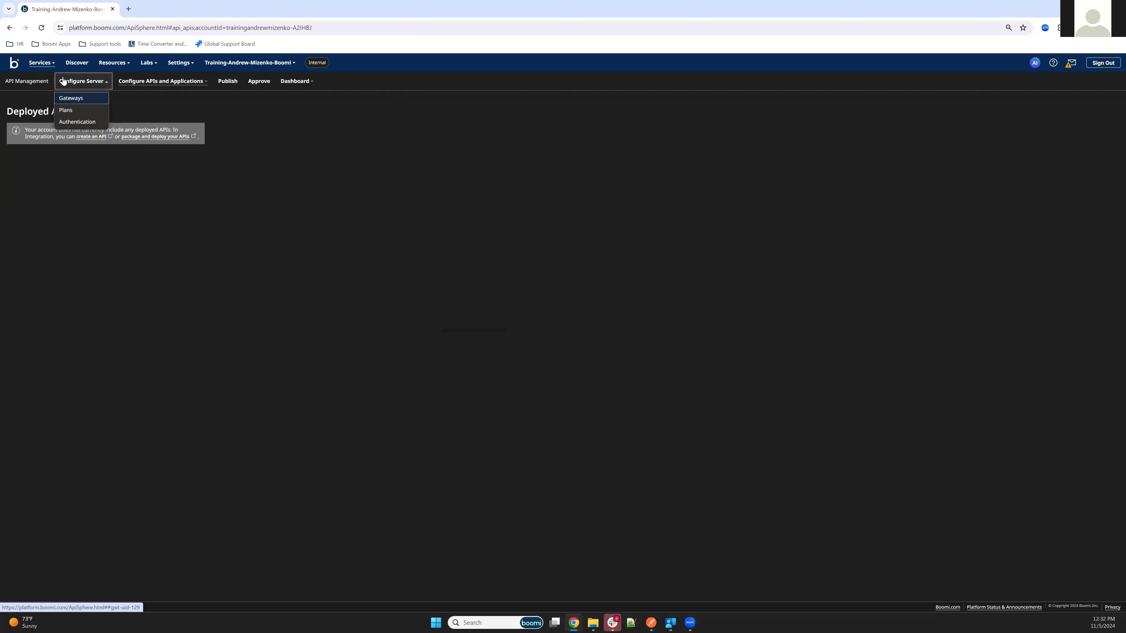
click(79, 103)
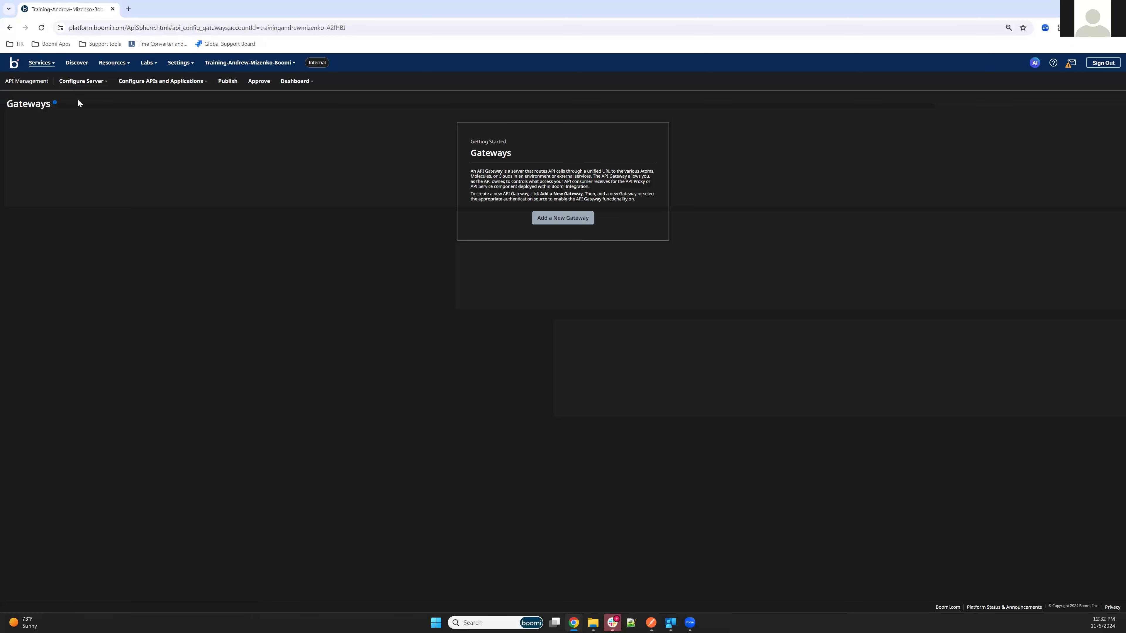
click(572, 225)
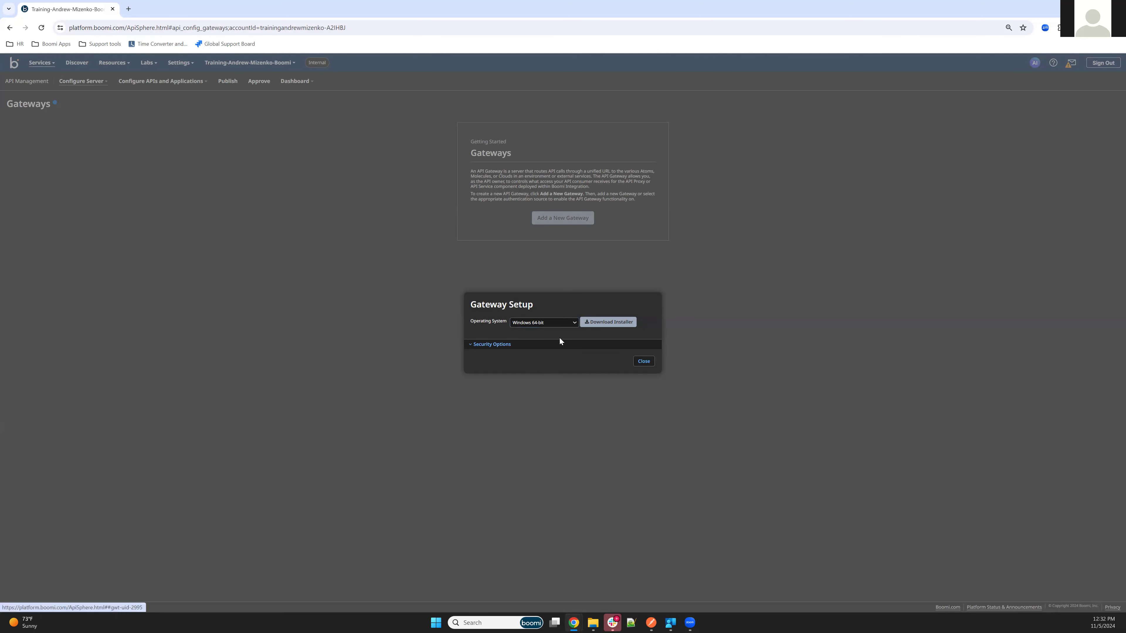
click(617, 324)
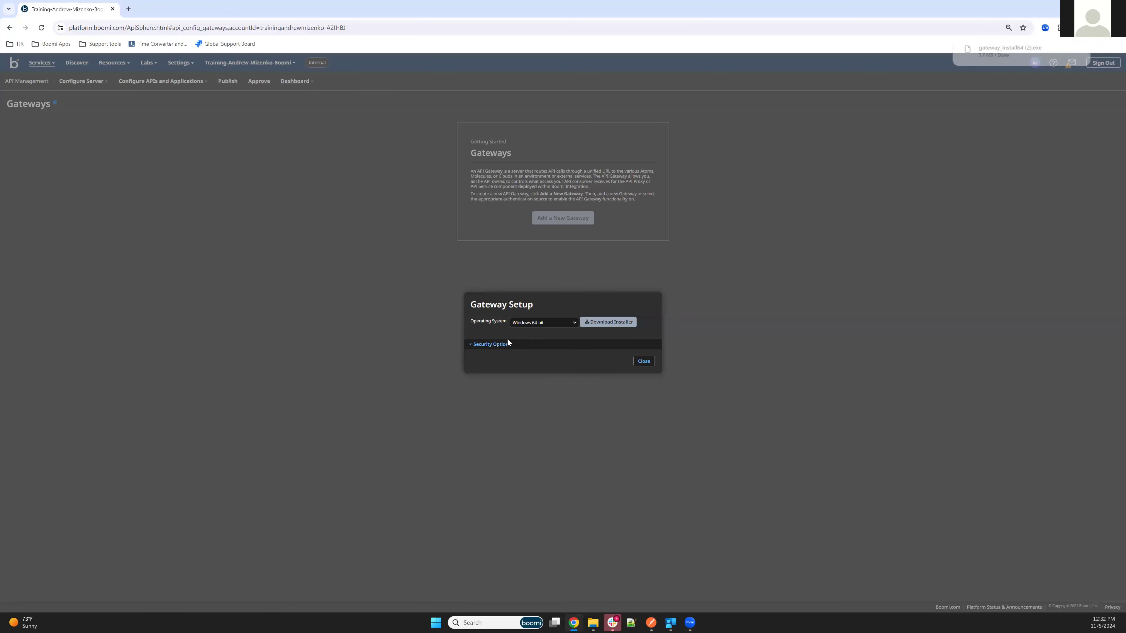
Generate and copy a 24-hour installer token, then run the downloaded installer past SmartScreen.
click(496, 344)
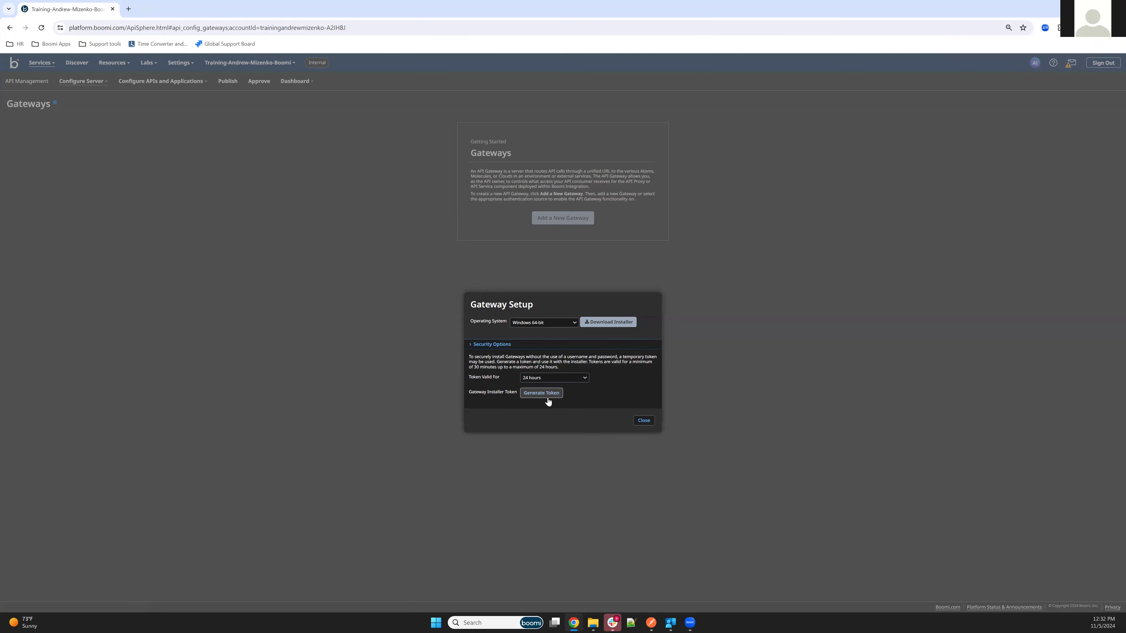
click(643, 394)
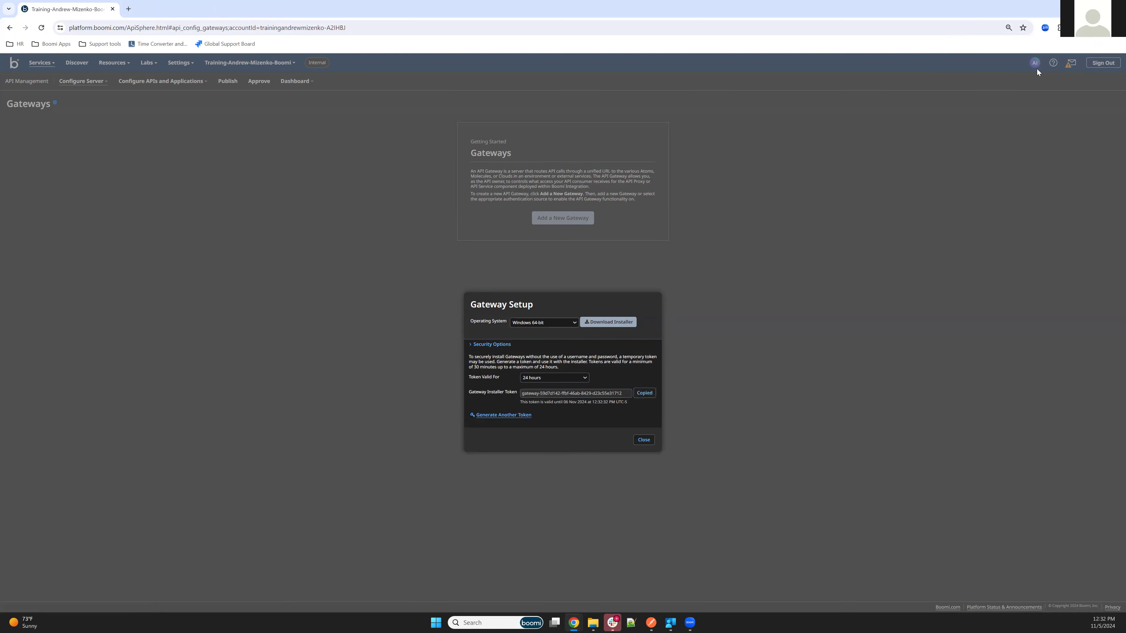
click(1083, 29)
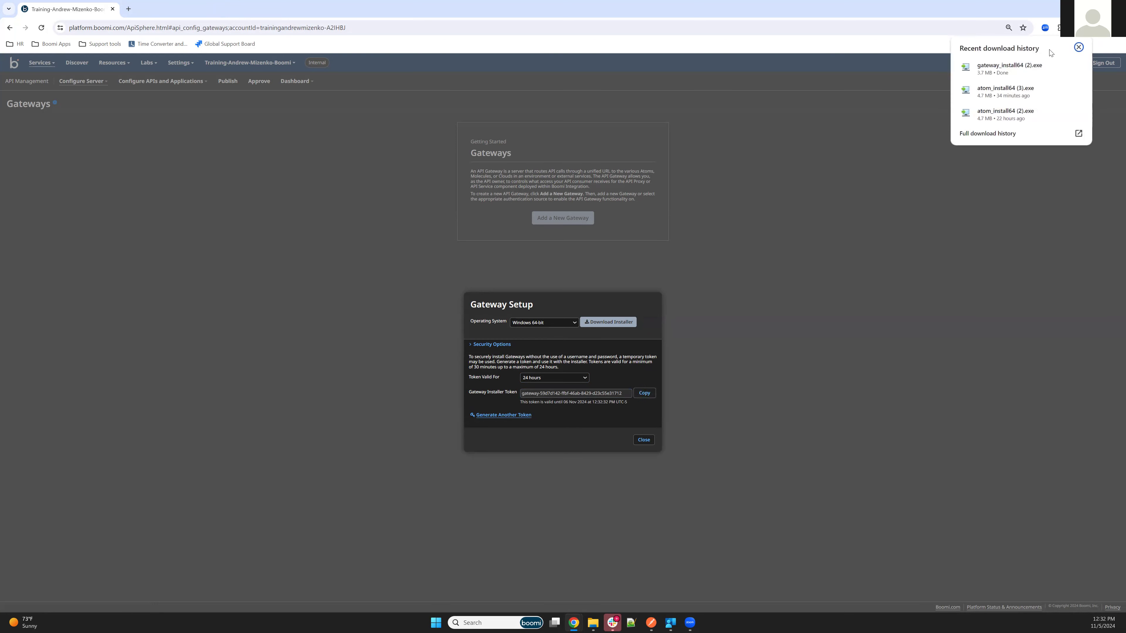
click(1003, 71)
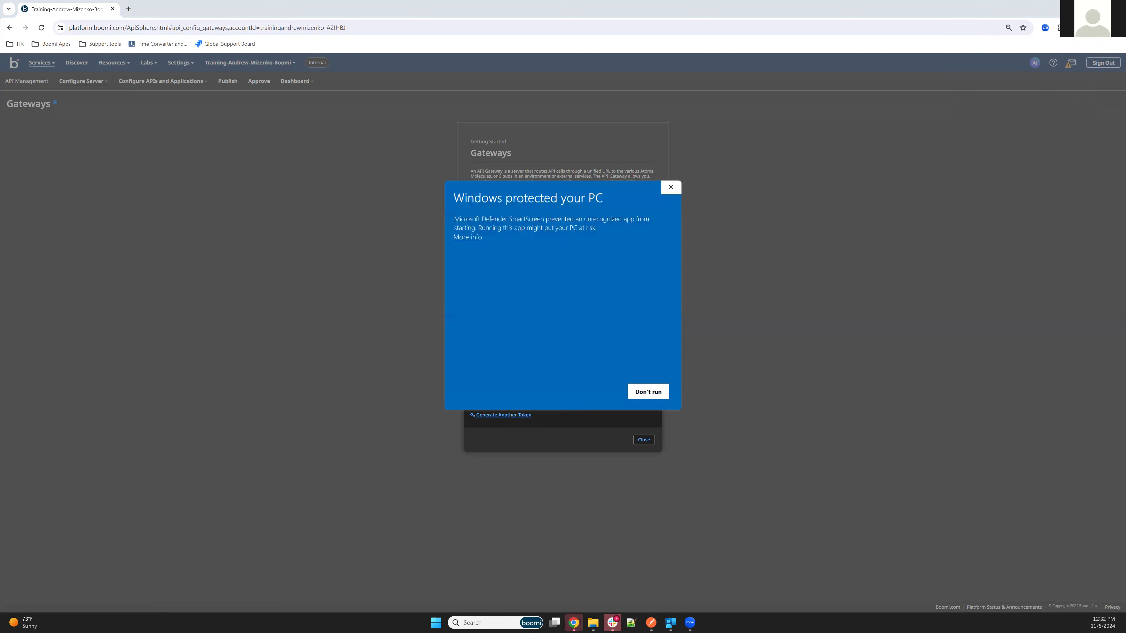
click(670, 190)
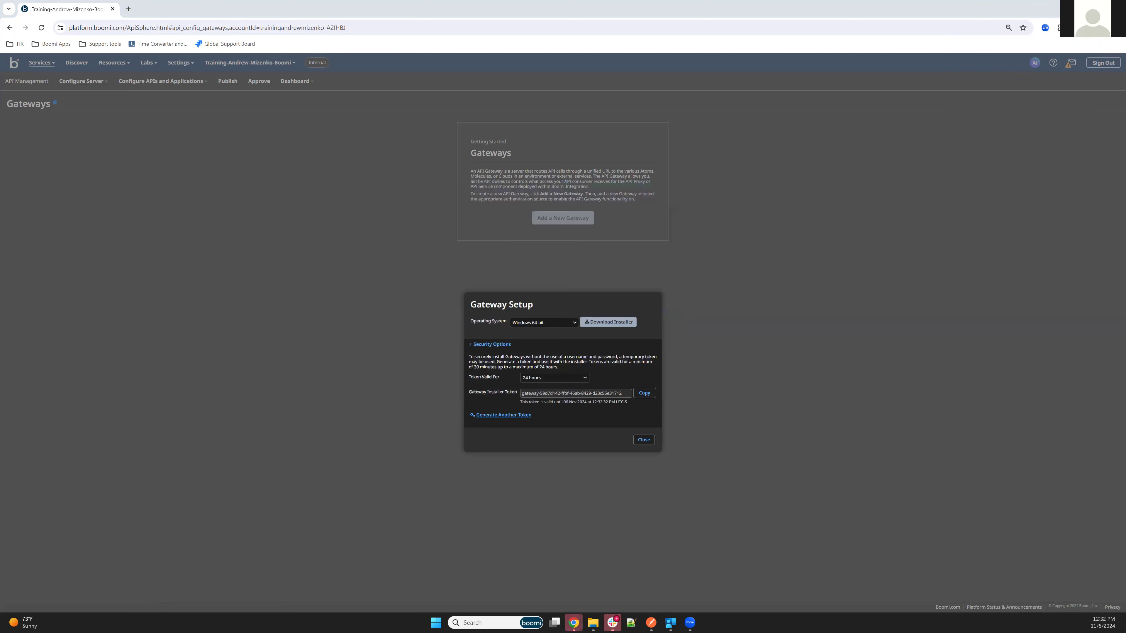
Authenticate the setup wizard with the pasted installer token and name the gateway 'Local Test Gateway'.
click(593, 623)
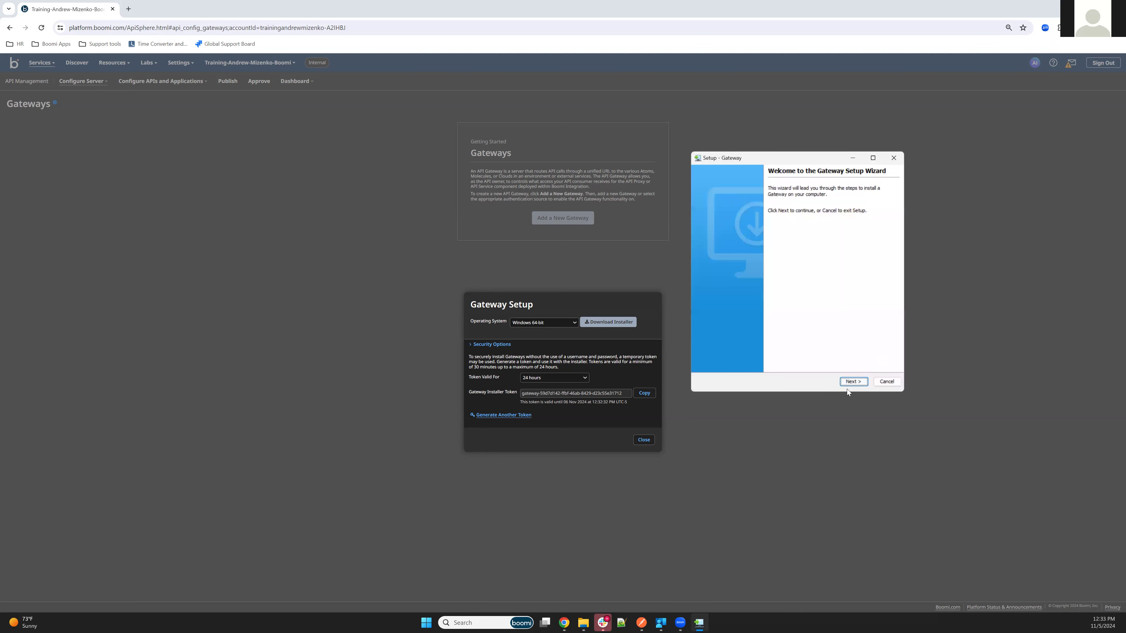
click(852, 382)
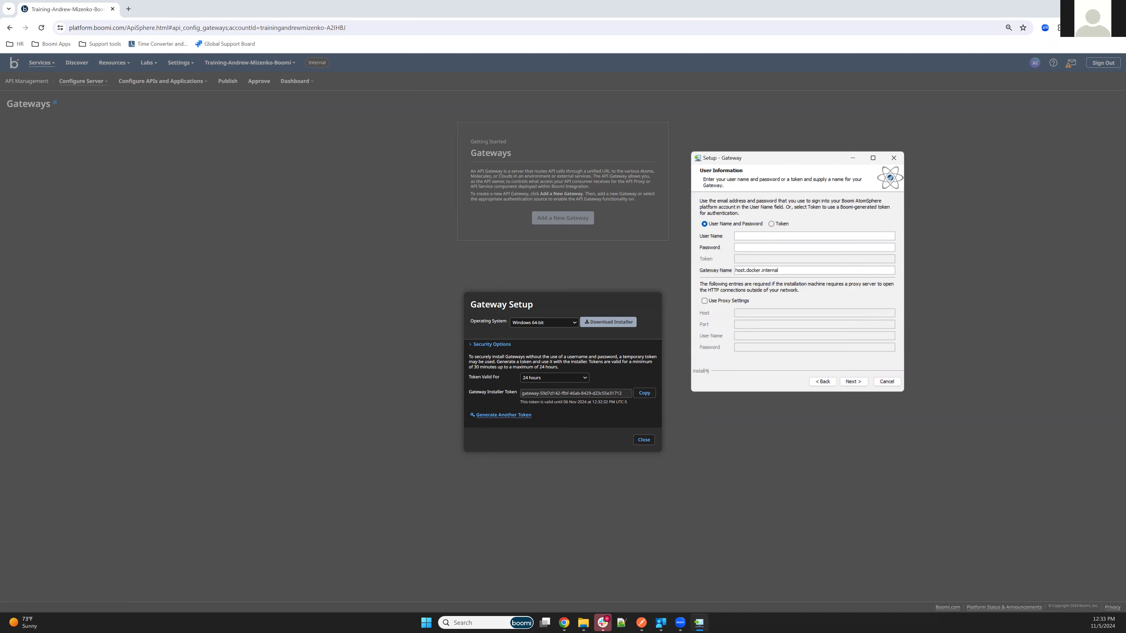
click(772, 224)
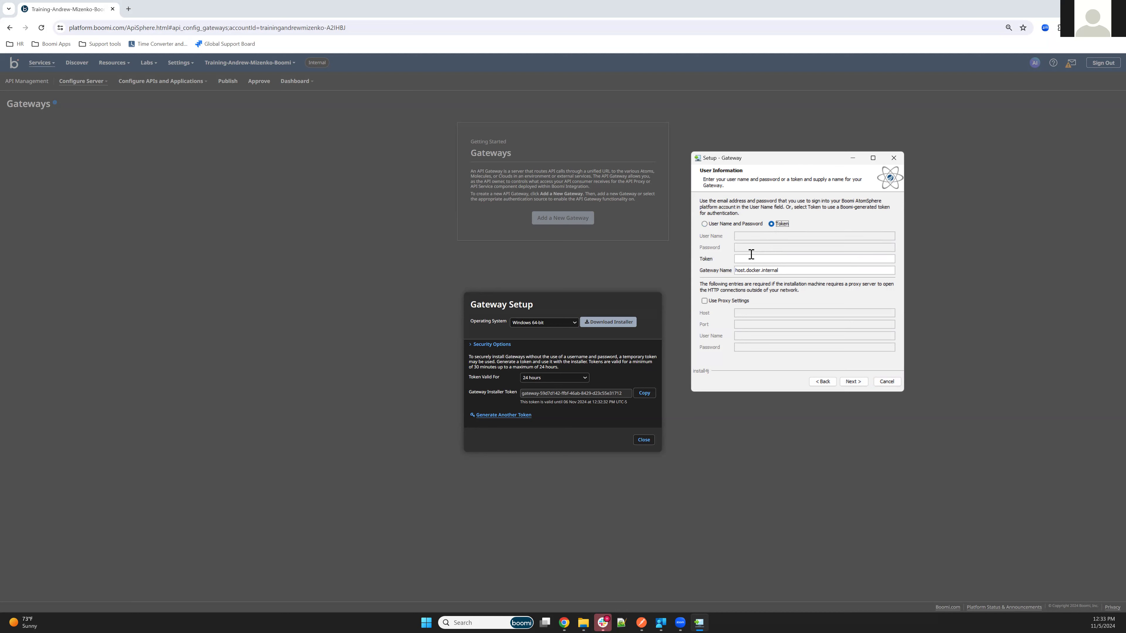
click(754, 259)
key(ctrl+v)
triple_click(787, 272)
key(BackSpace)
text(Local Test Gateway)
Keep the default install, local and temp folders, skip the Start Menu folder, and install.
click(852, 383)
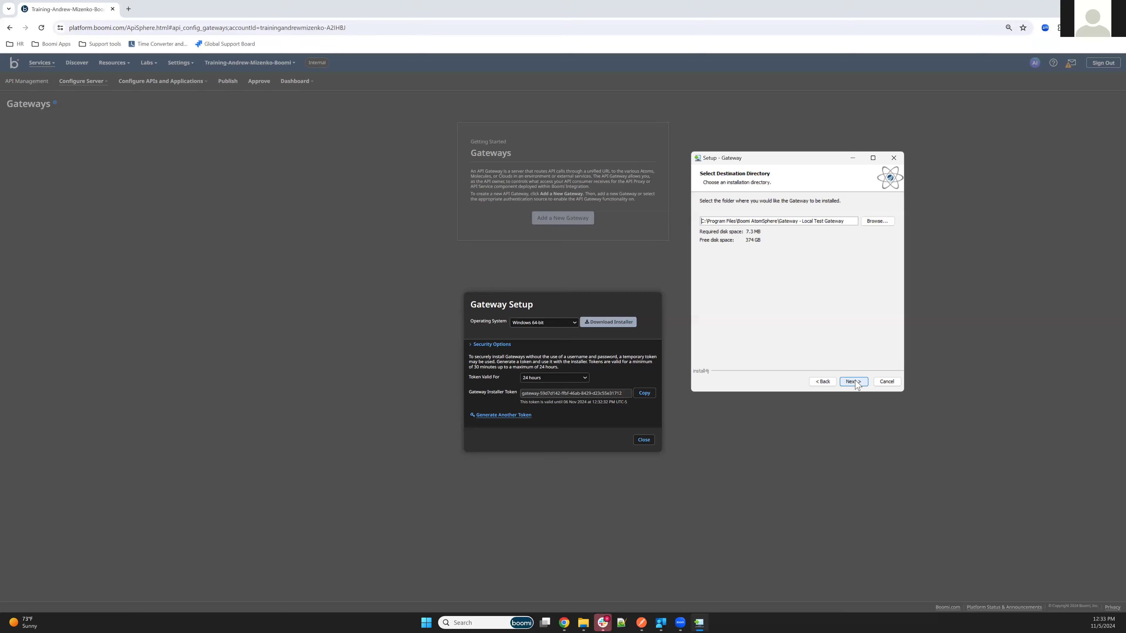
click(853, 384)
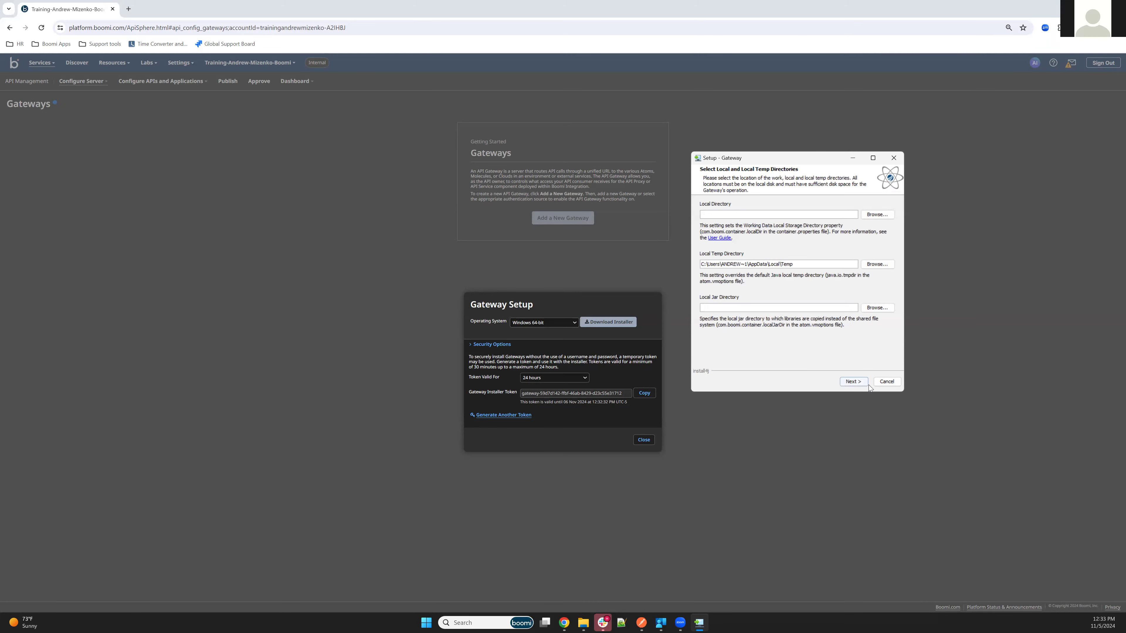
click(854, 382)
click(720, 217)
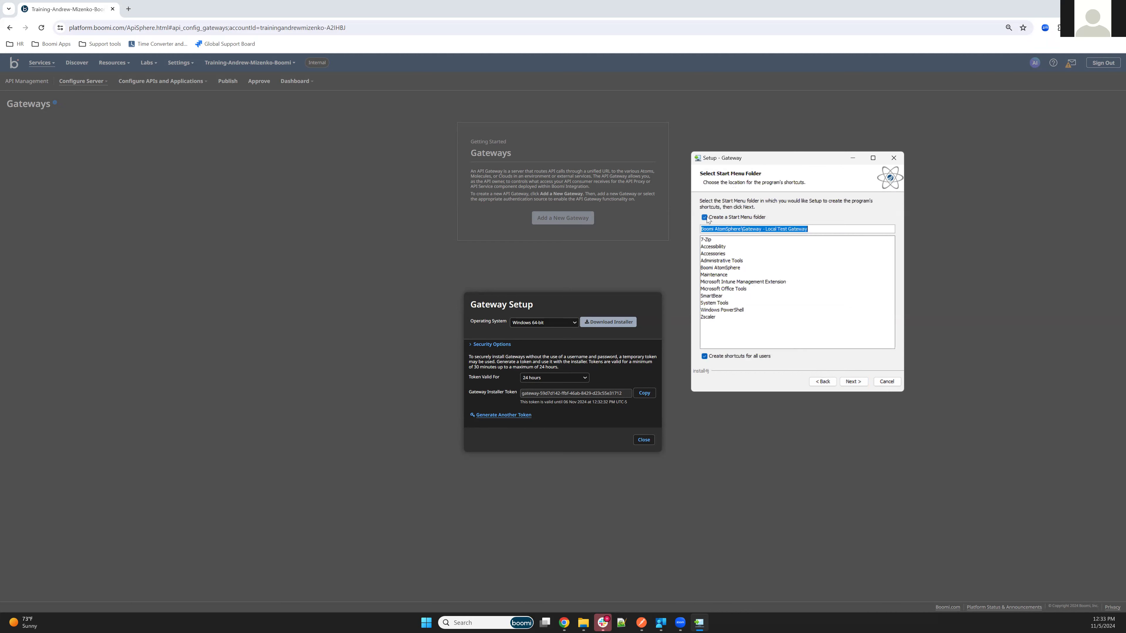
click(854, 383)
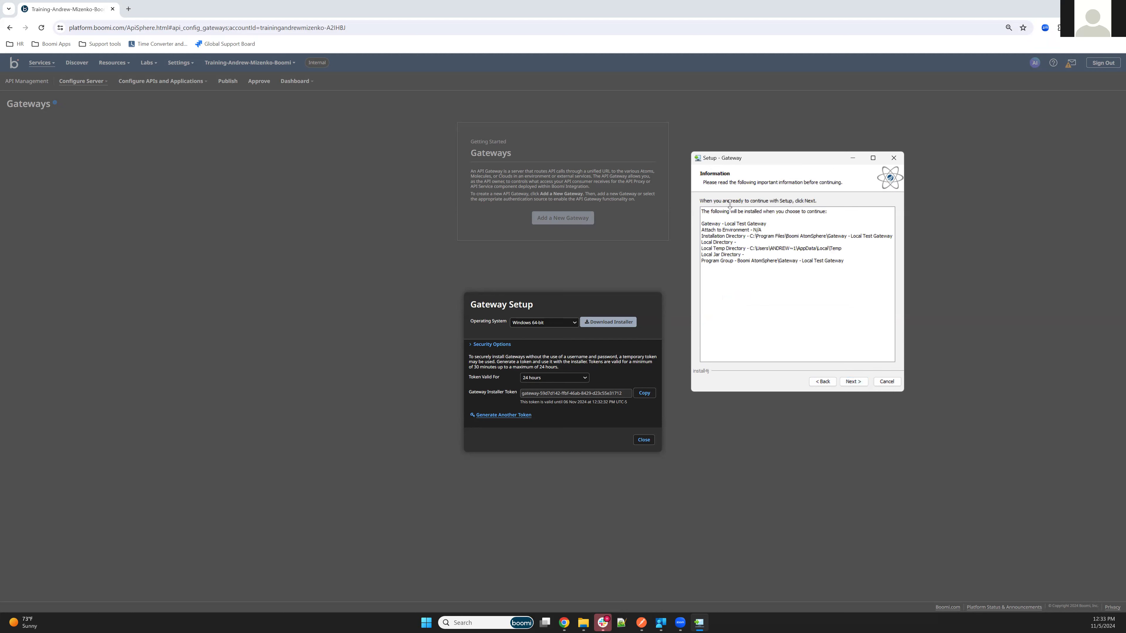
click(846, 383)
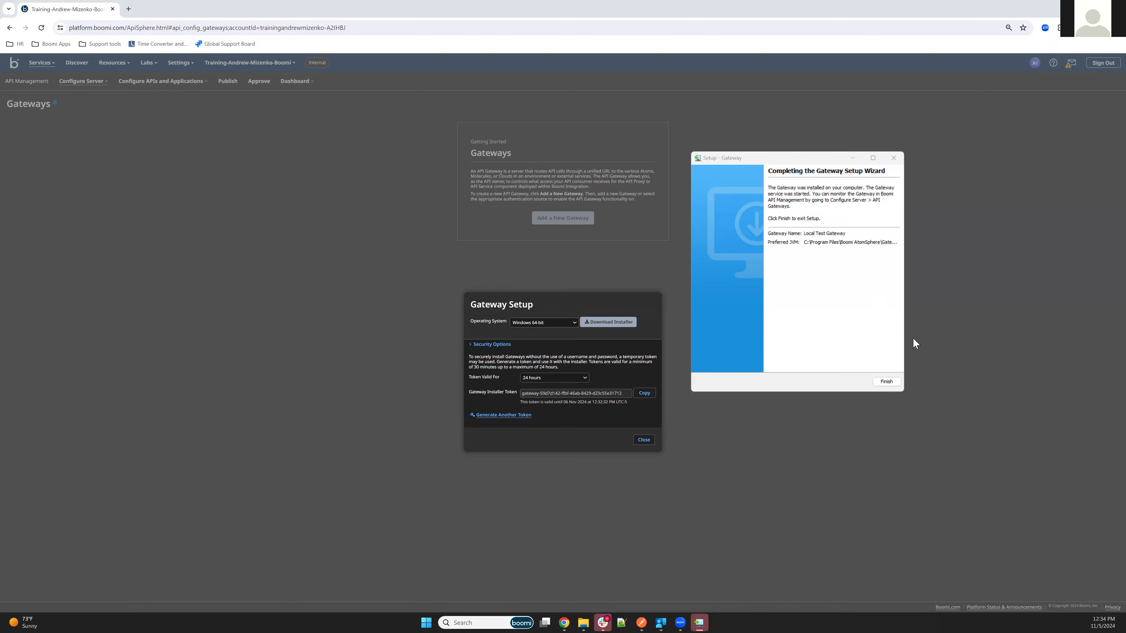
click(887, 382)
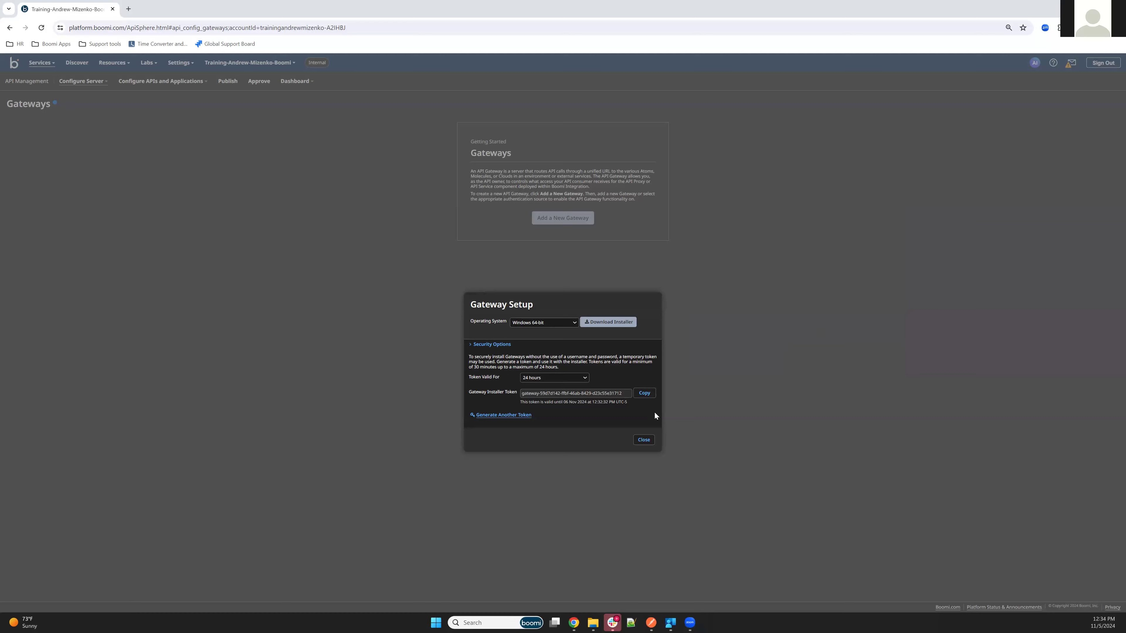
Open Local Test Gateway and review its startup, cluster, location and forward proxy settings.
click(643, 440)
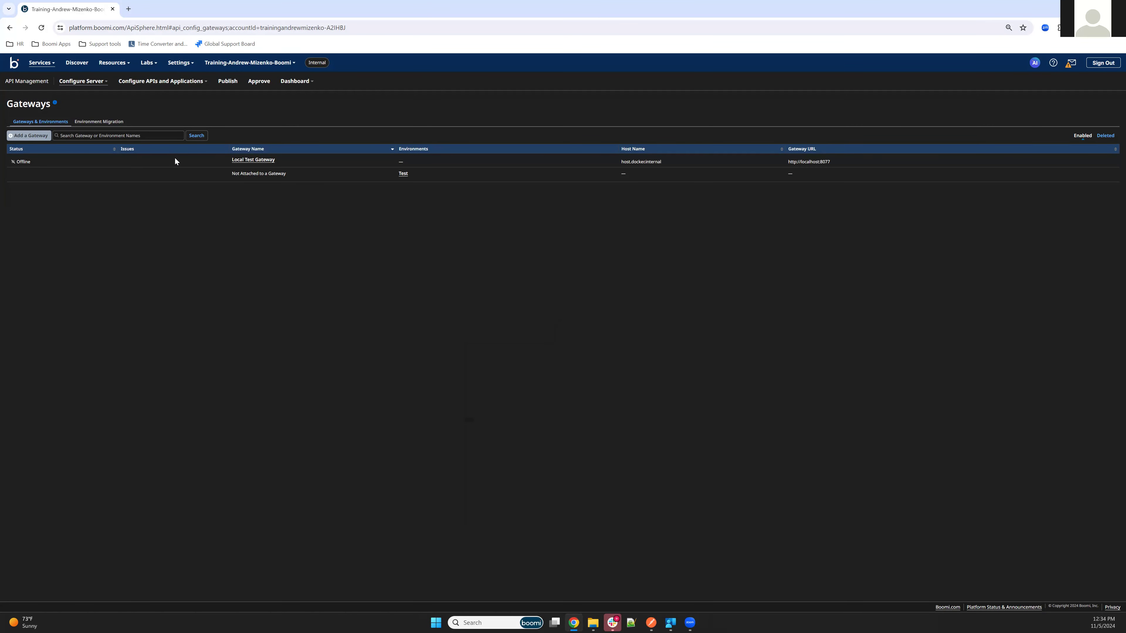
click(244, 160)
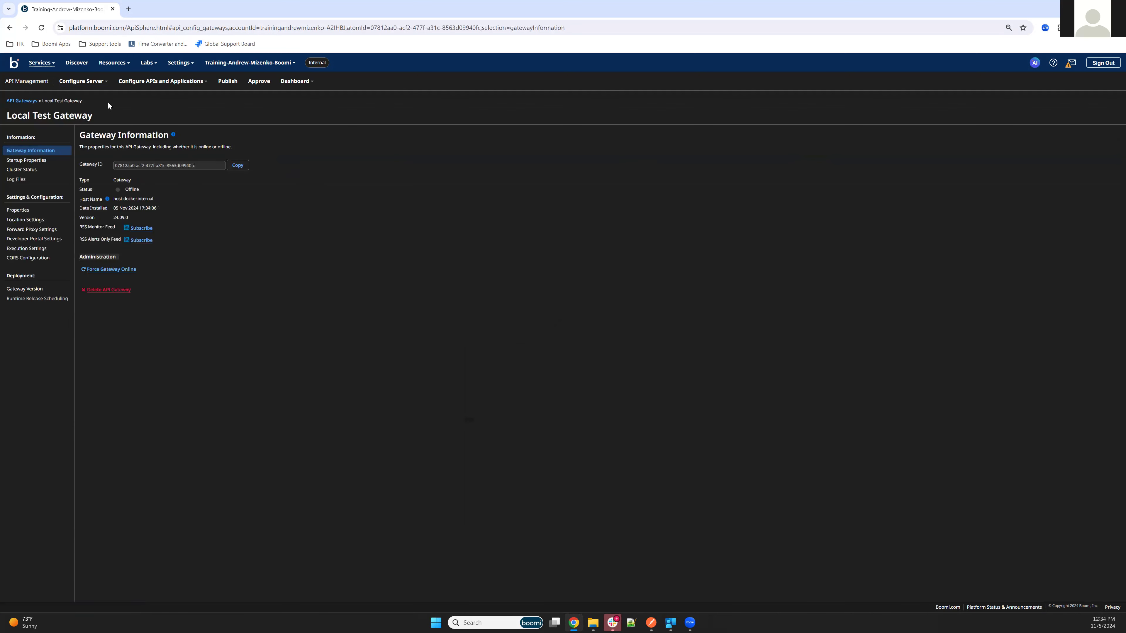
click(30, 160)
click(31, 170)
click(37, 161)
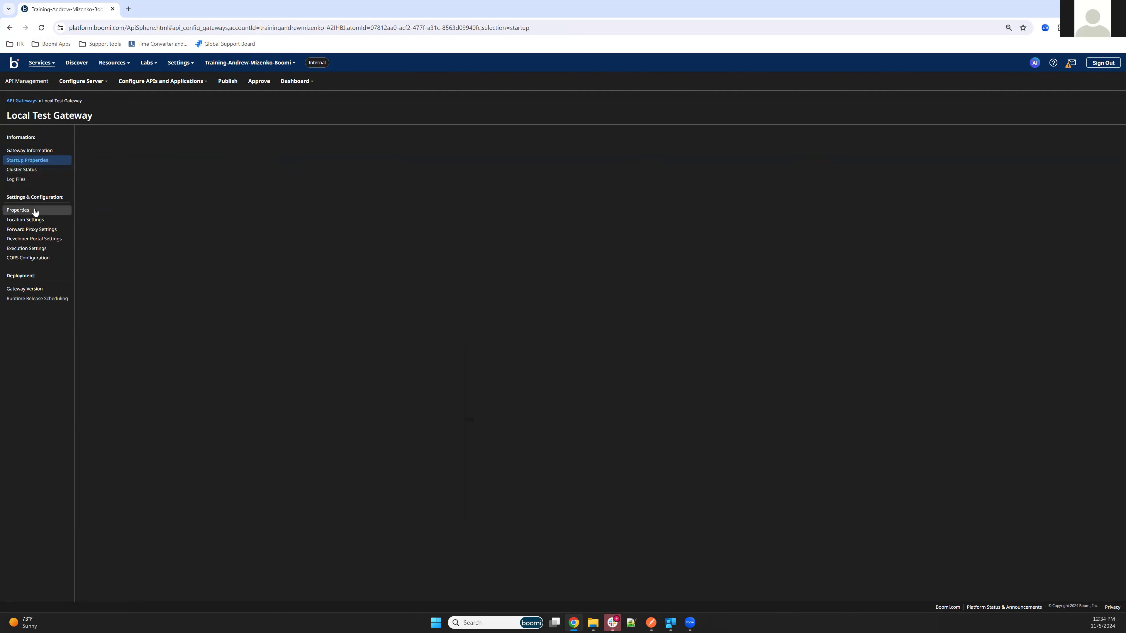
click(35, 221)
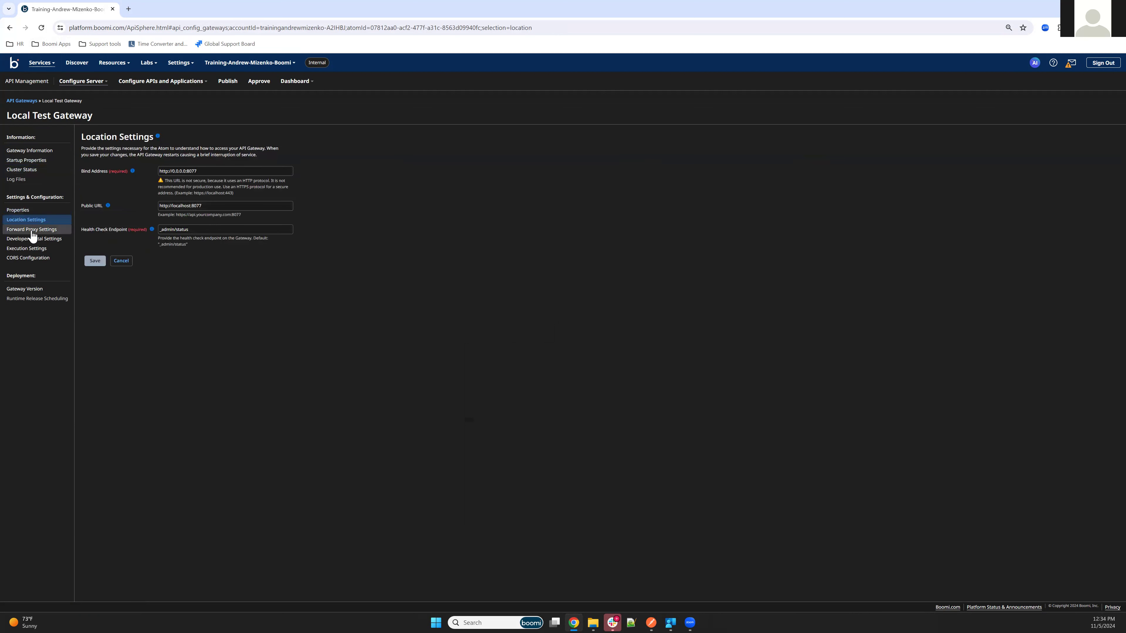
click(33, 230)
click(40, 219)
Refresh the gateways list and reopen Local Test Gateway, now reported Online.
click(19, 100)
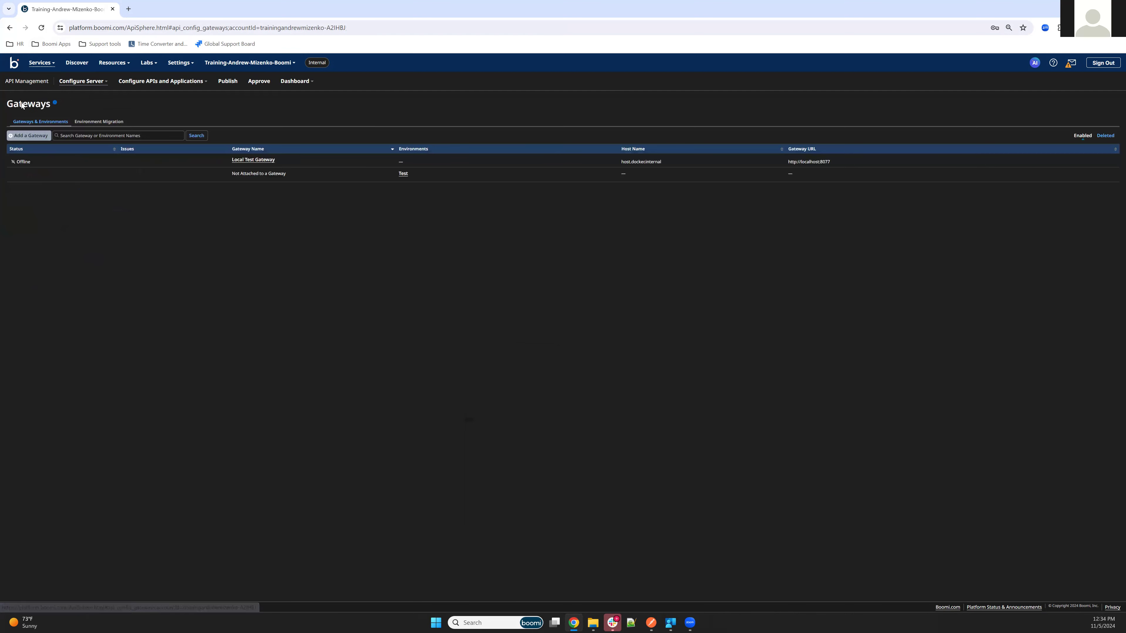
click(41, 28)
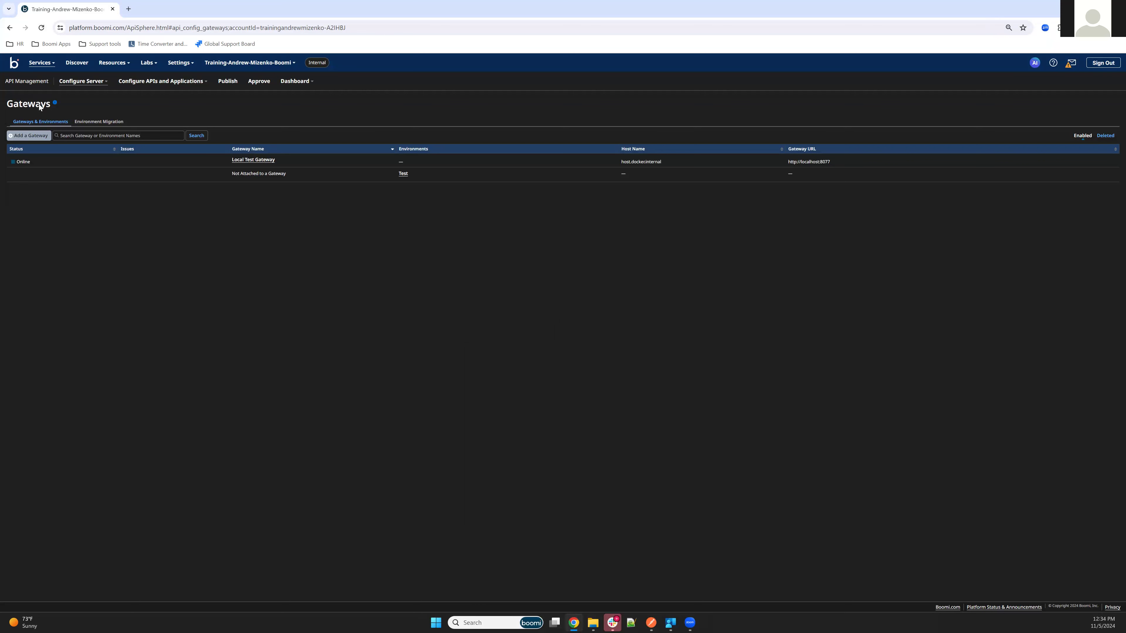
click(251, 160)
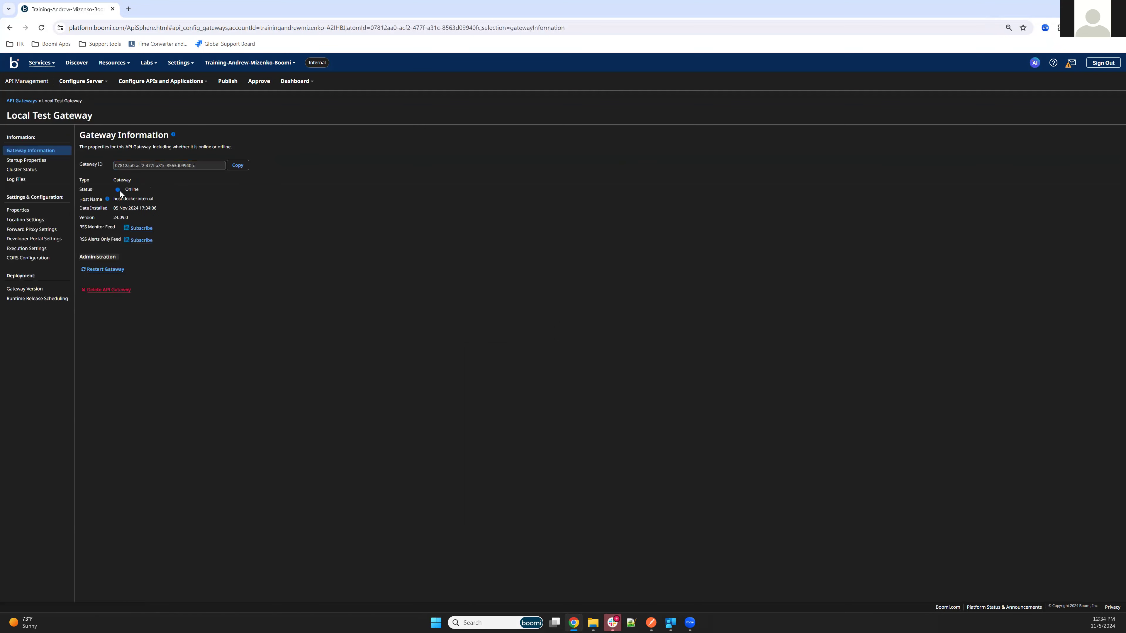
click(35, 173)
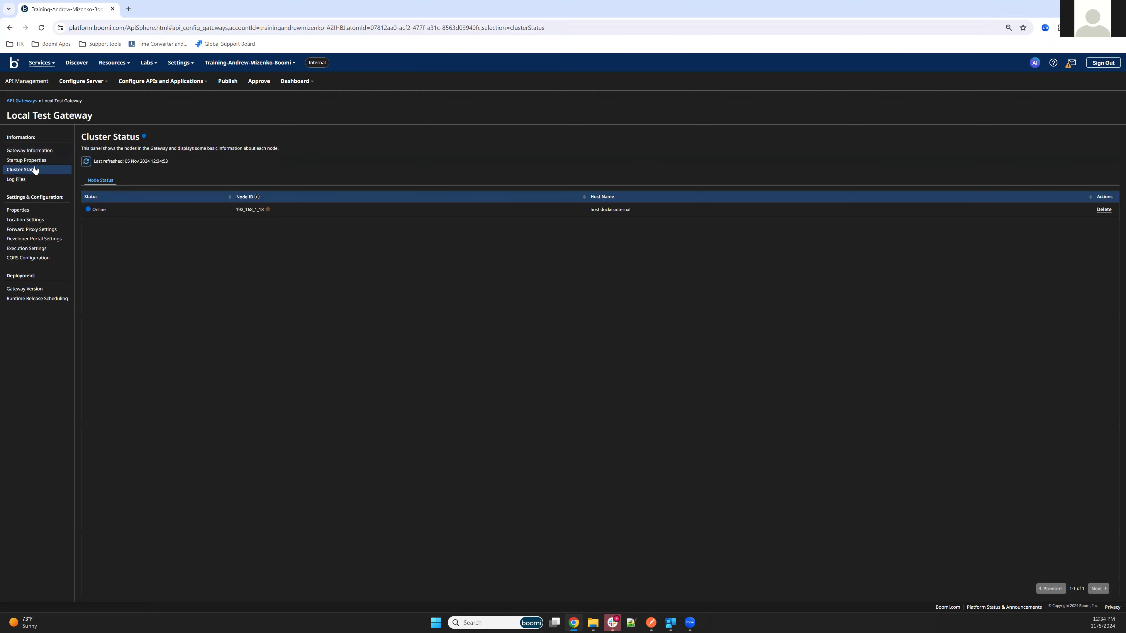
click(34, 161)
click(41, 220)
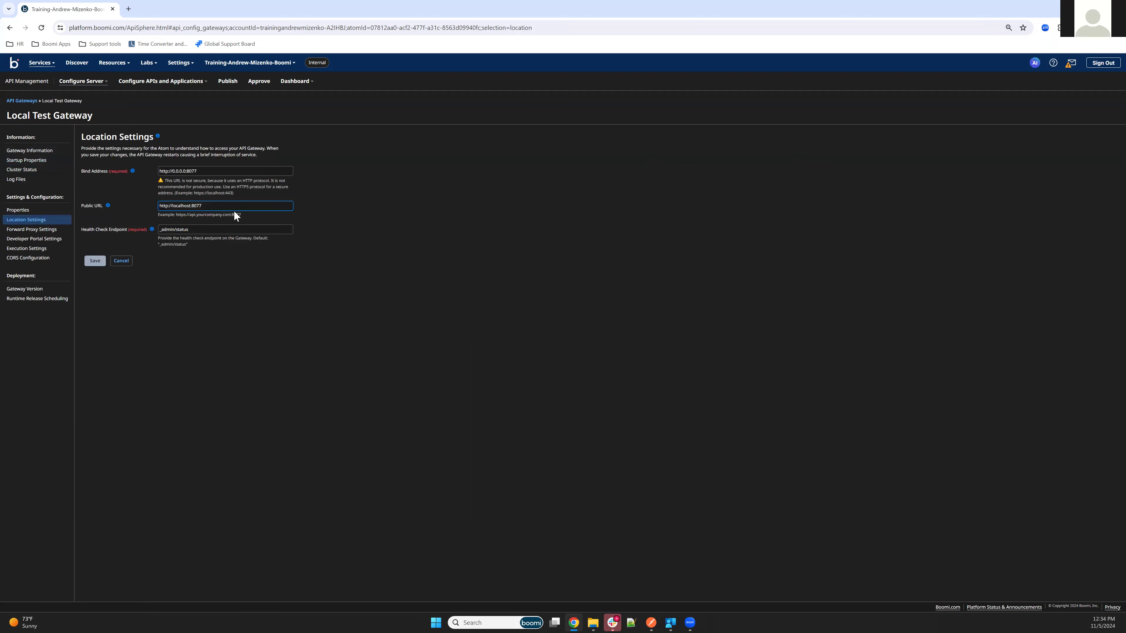
click(230, 208)
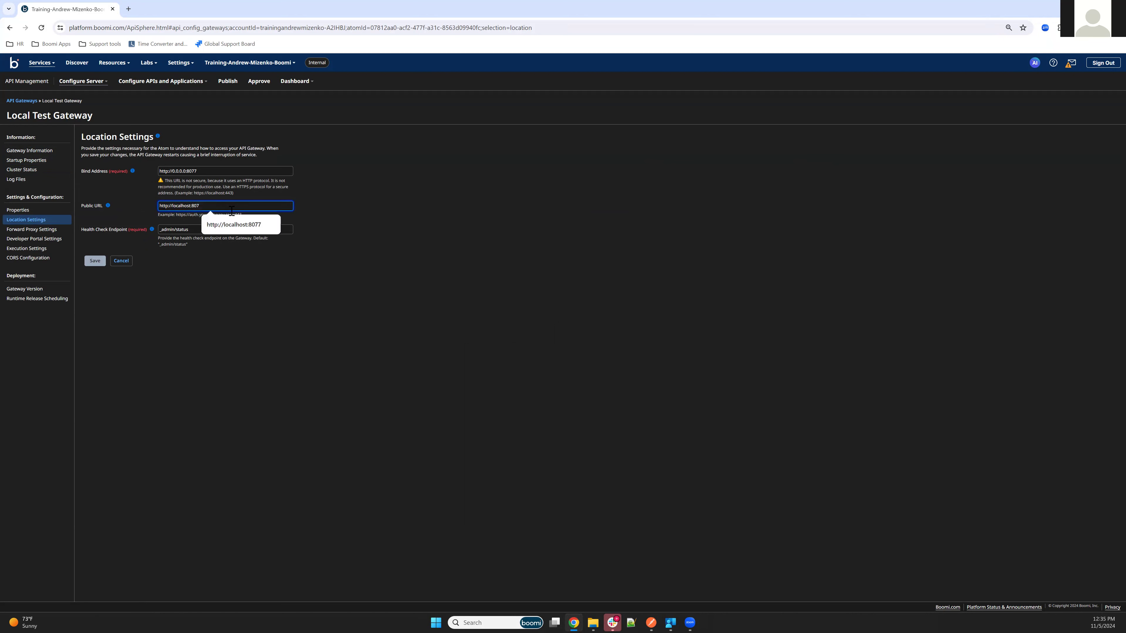
text(9)
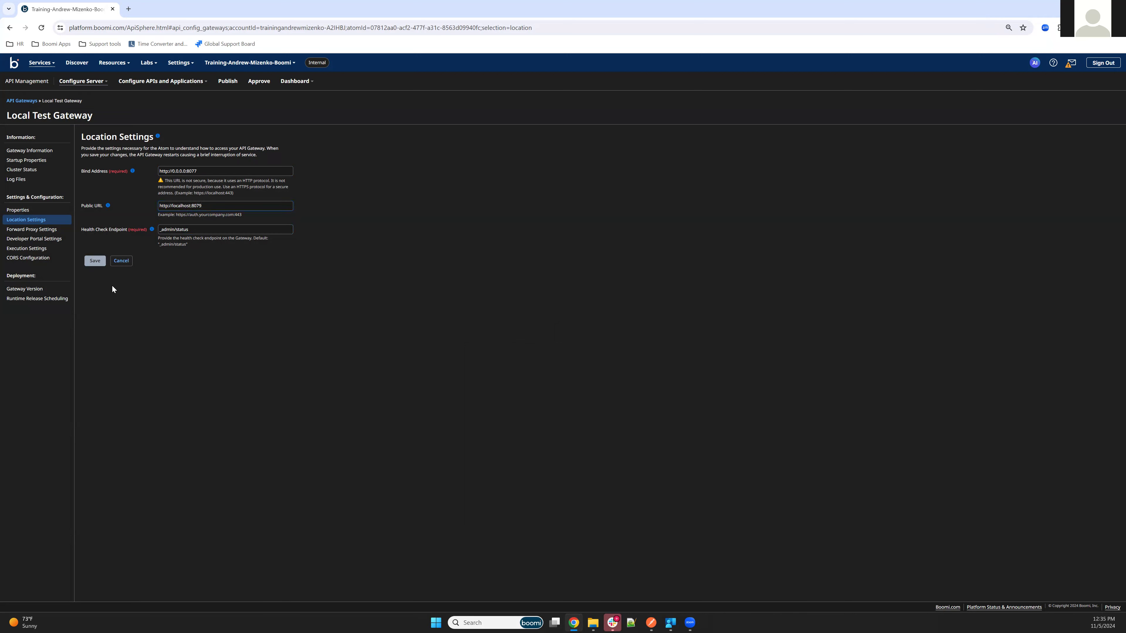
click(98, 261)
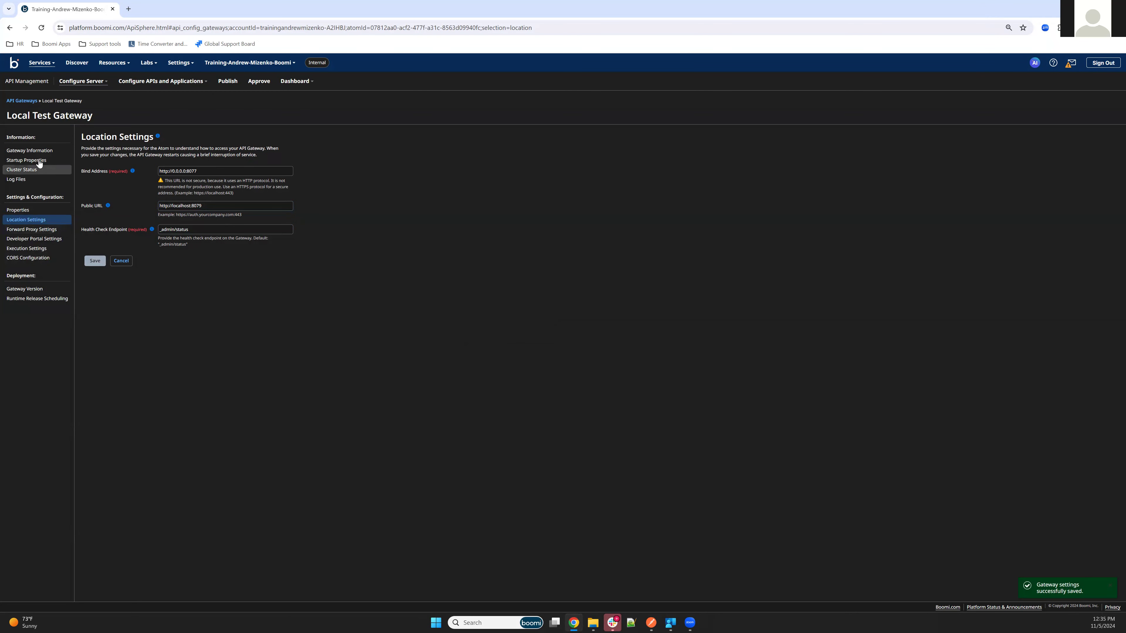
click(21, 101)
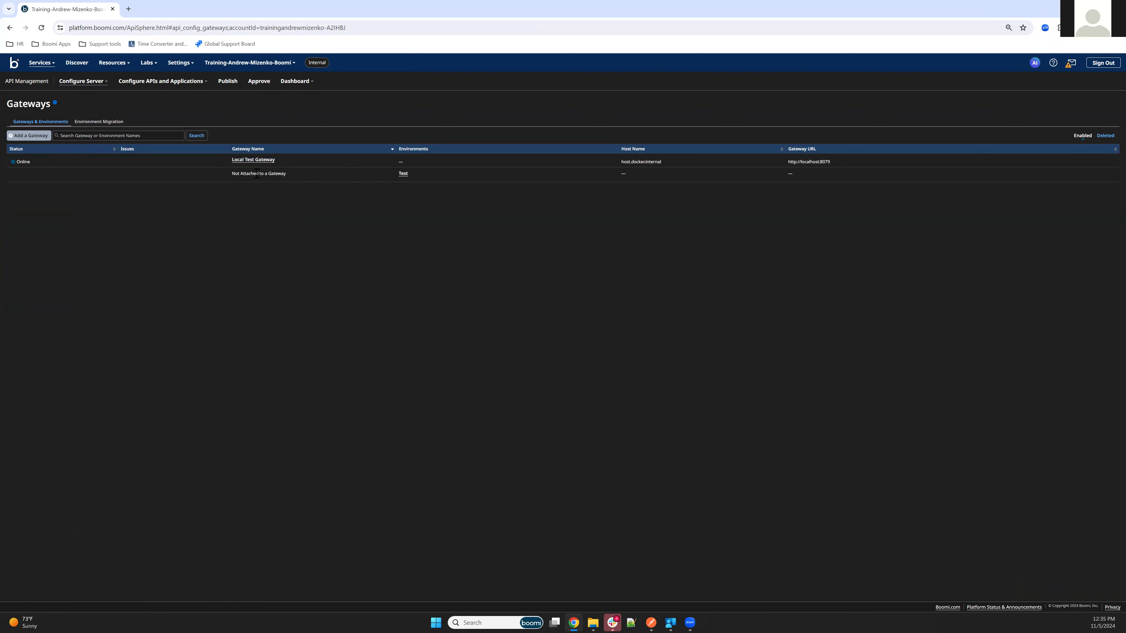
Create a new migration of the Test environment with Local Test Gateway as destination.
click(82, 125)
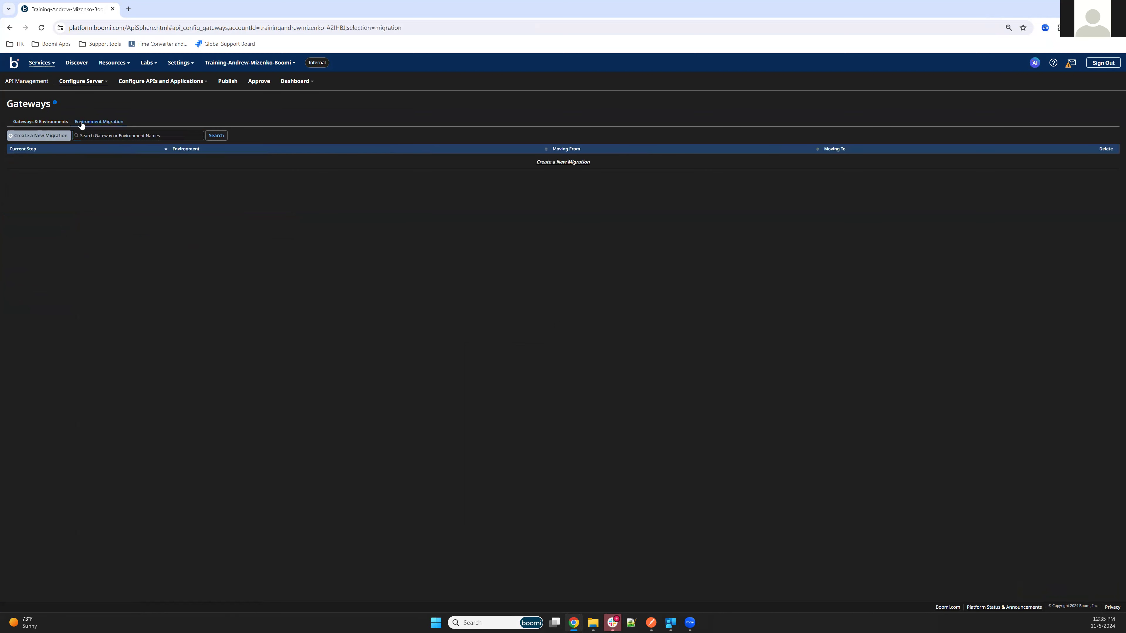
click(66, 124)
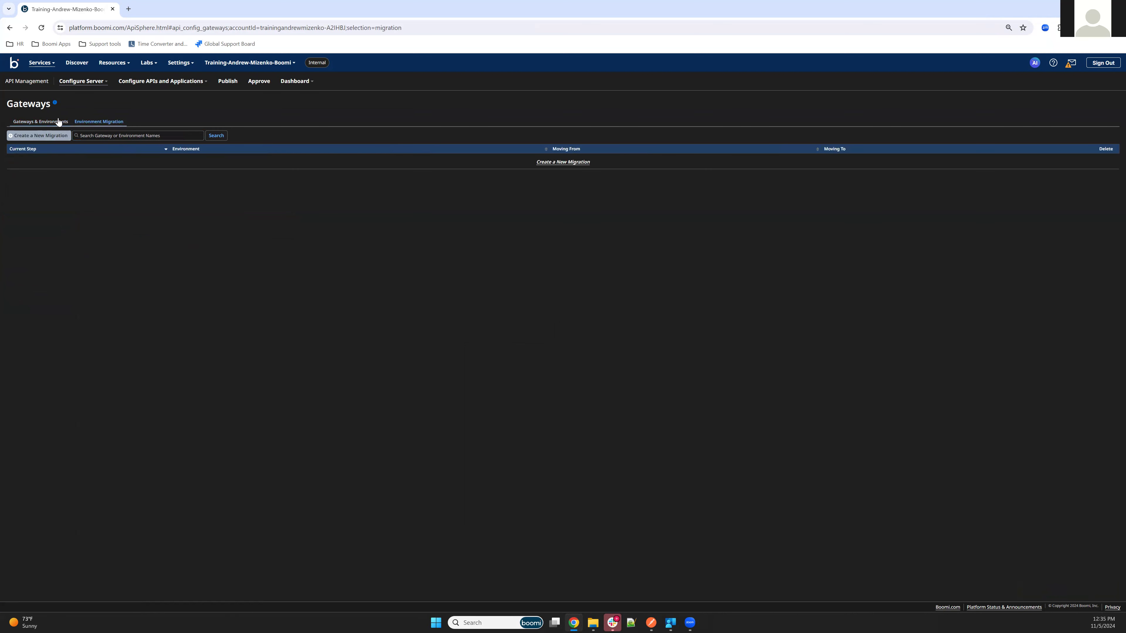
click(91, 125)
click(39, 136)
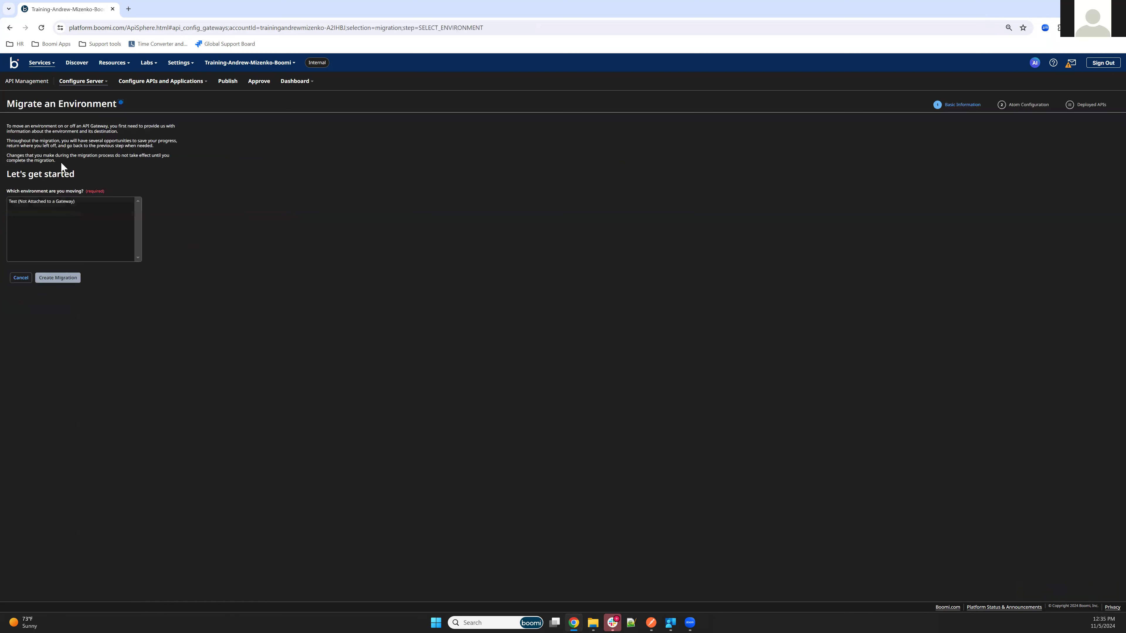
click(21, 202)
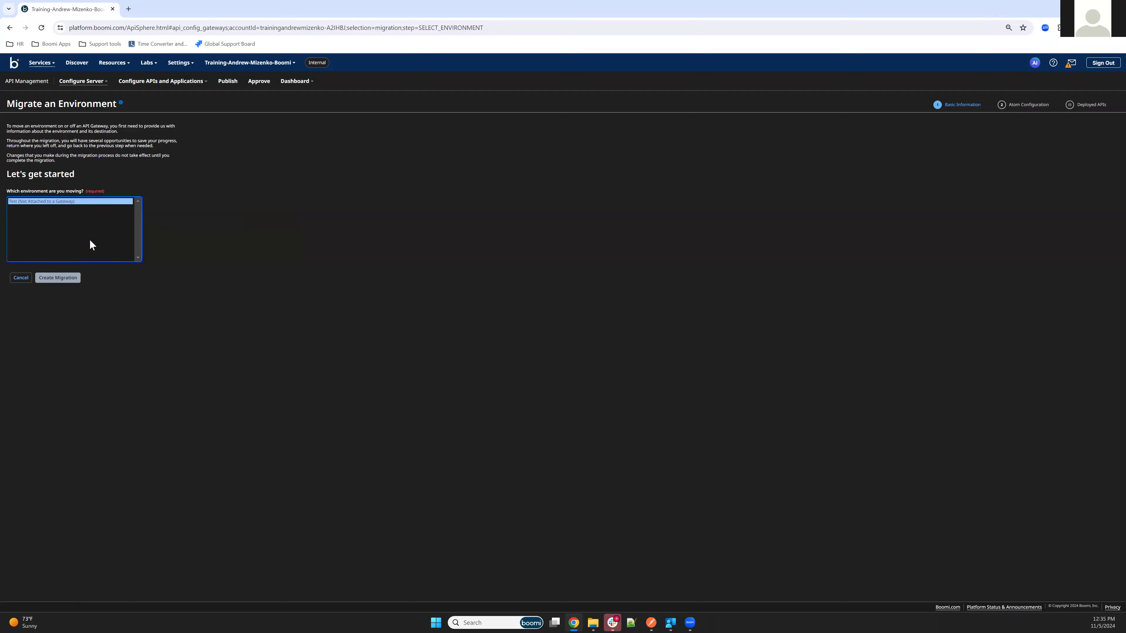
click(54, 278)
click(9, 165)
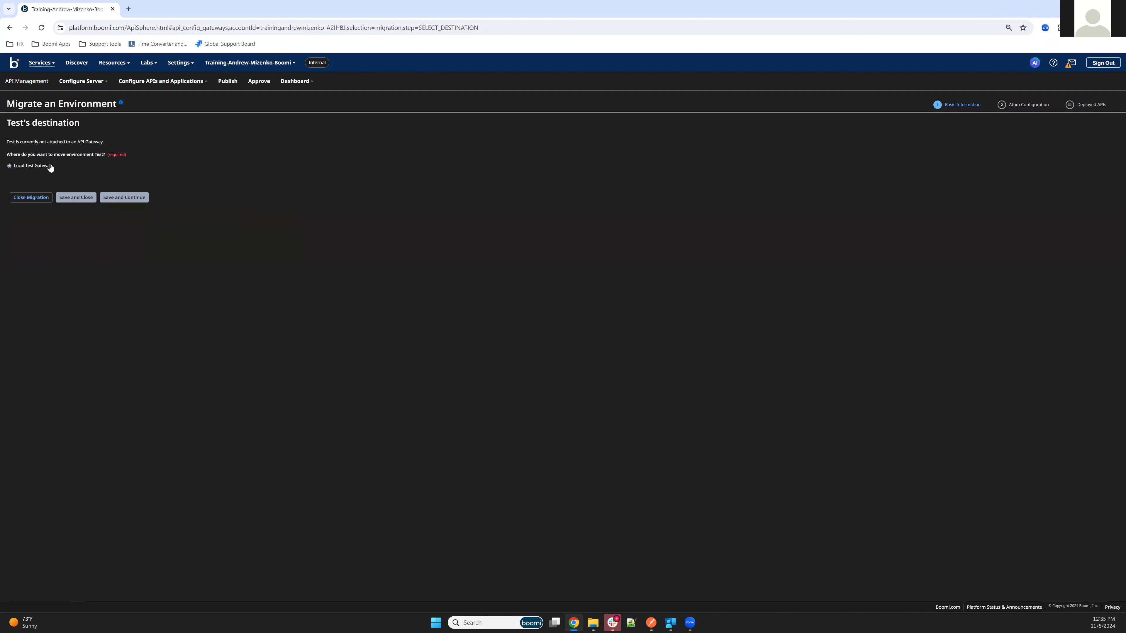
click(122, 195)
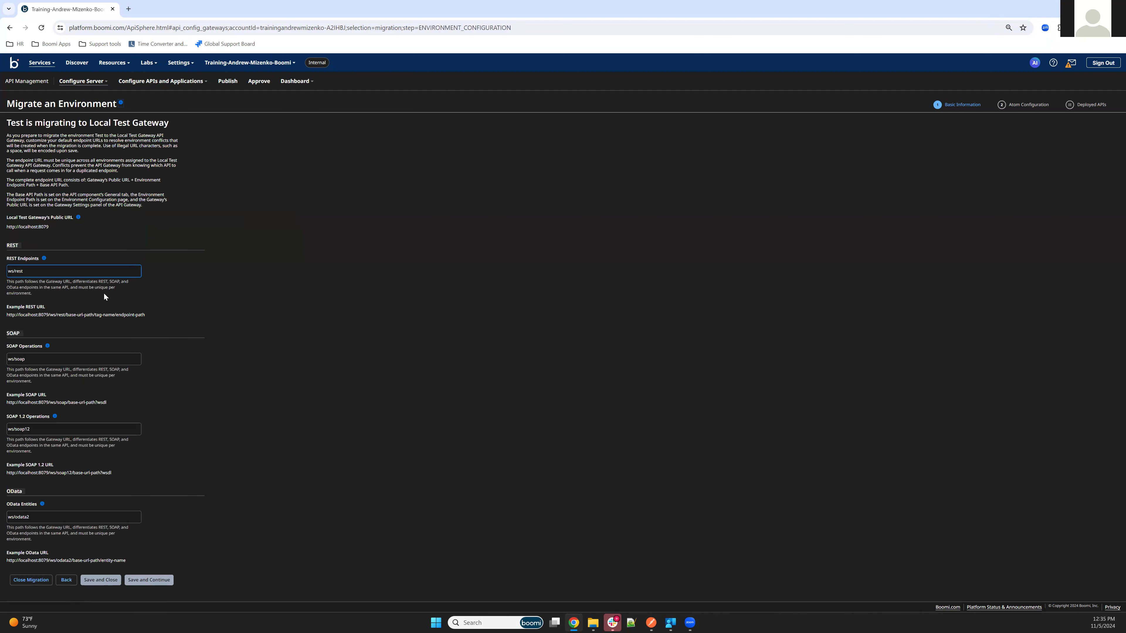
Try appending /test to the REST endpoints path, then revert it to ws/rest.
click(104, 296)
click(42, 272)
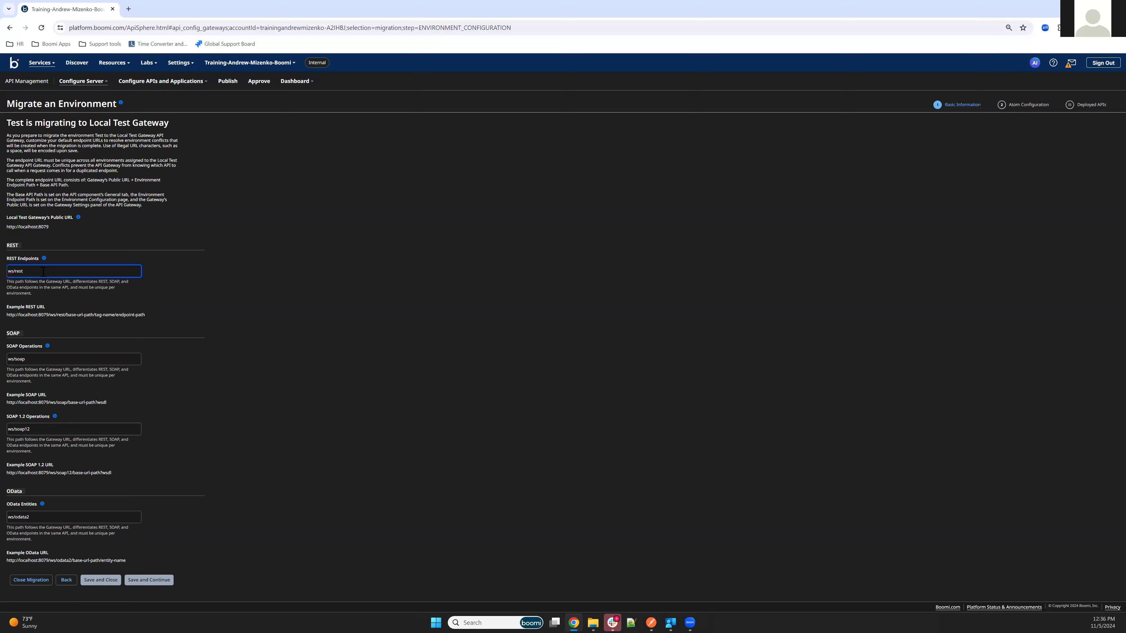
text(/test)
key(BackSpace)
key(BackSpace)
key(BackSpace)
key(BackSpace)
Continue through the endpoint, atom and deployed API steps, run Migrate, and return to Gateways & Environments.
click(141, 581)
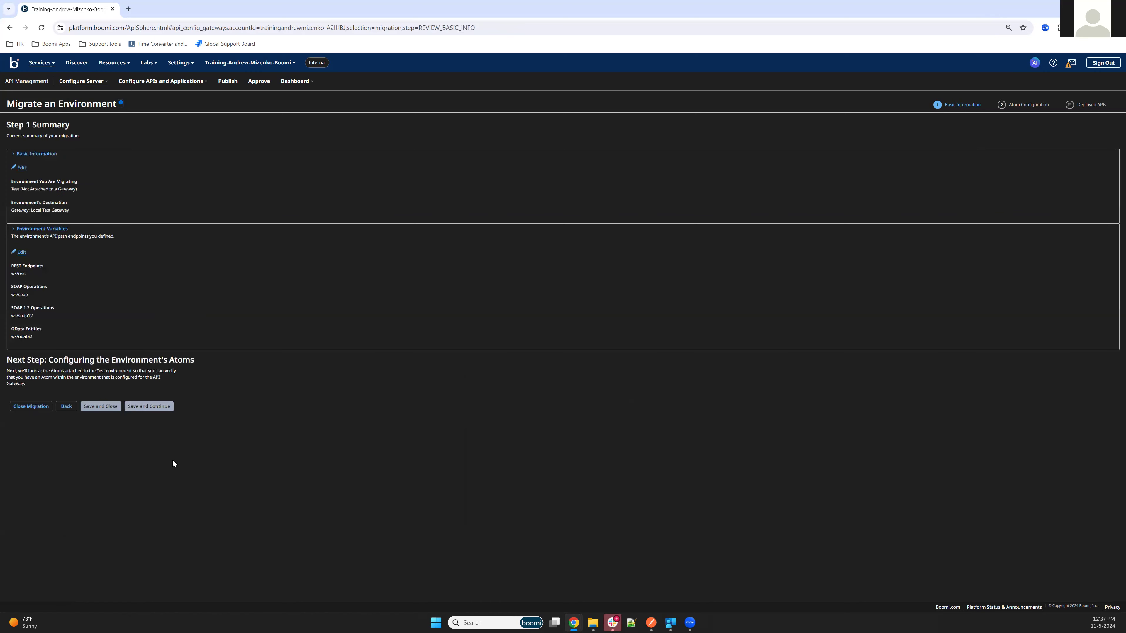
click(148, 406)
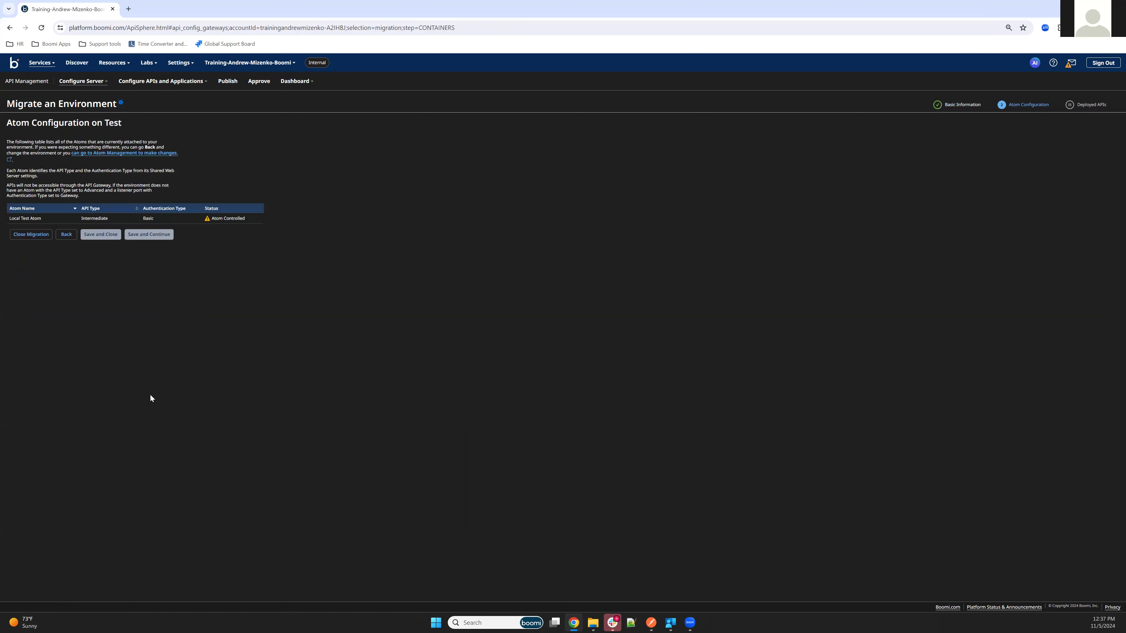
click(138, 234)
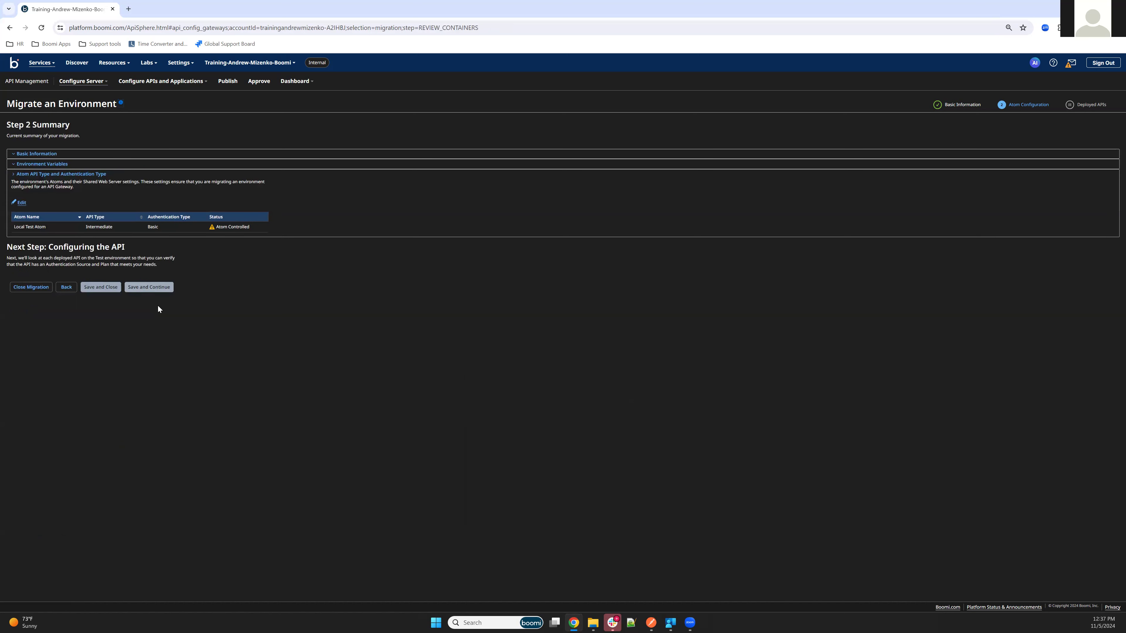
click(151, 287)
click(148, 282)
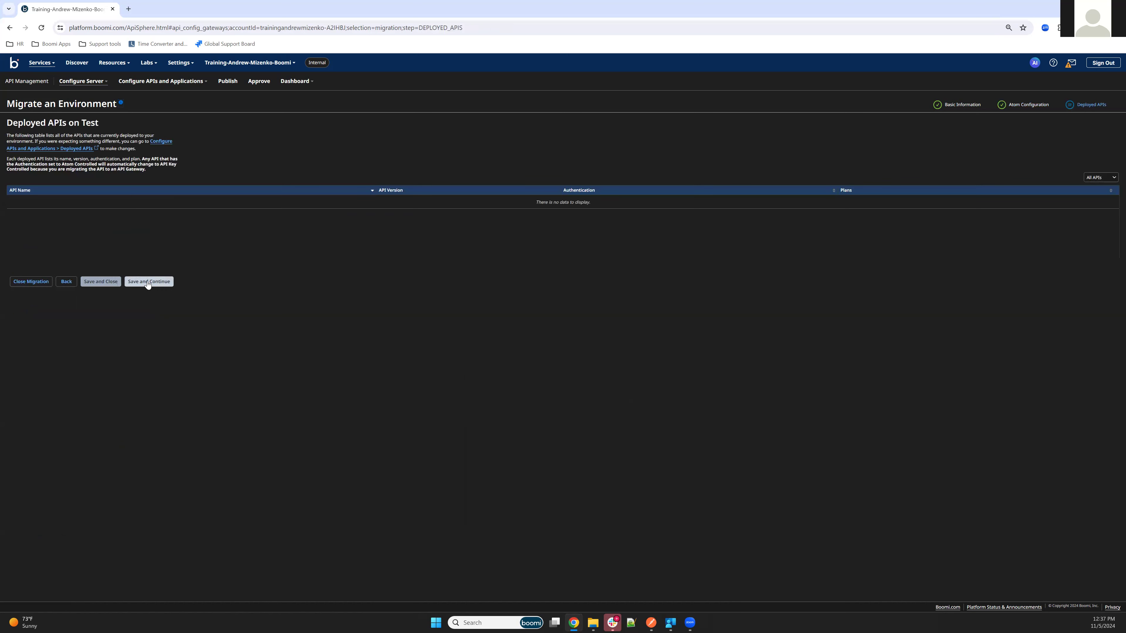
click(90, 361)
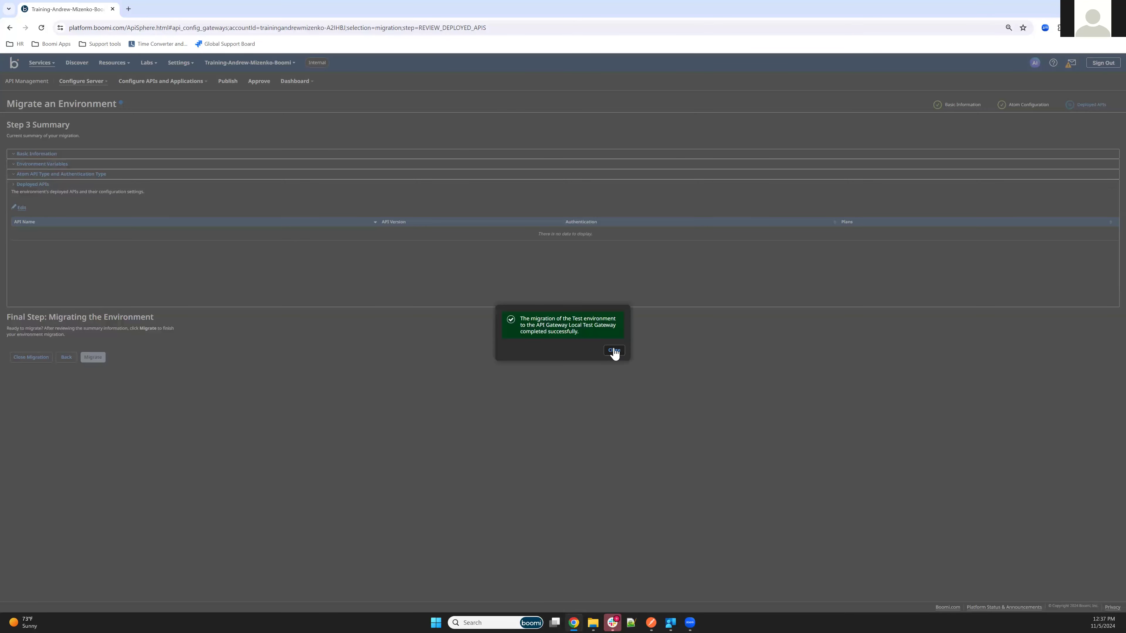
click(614, 351)
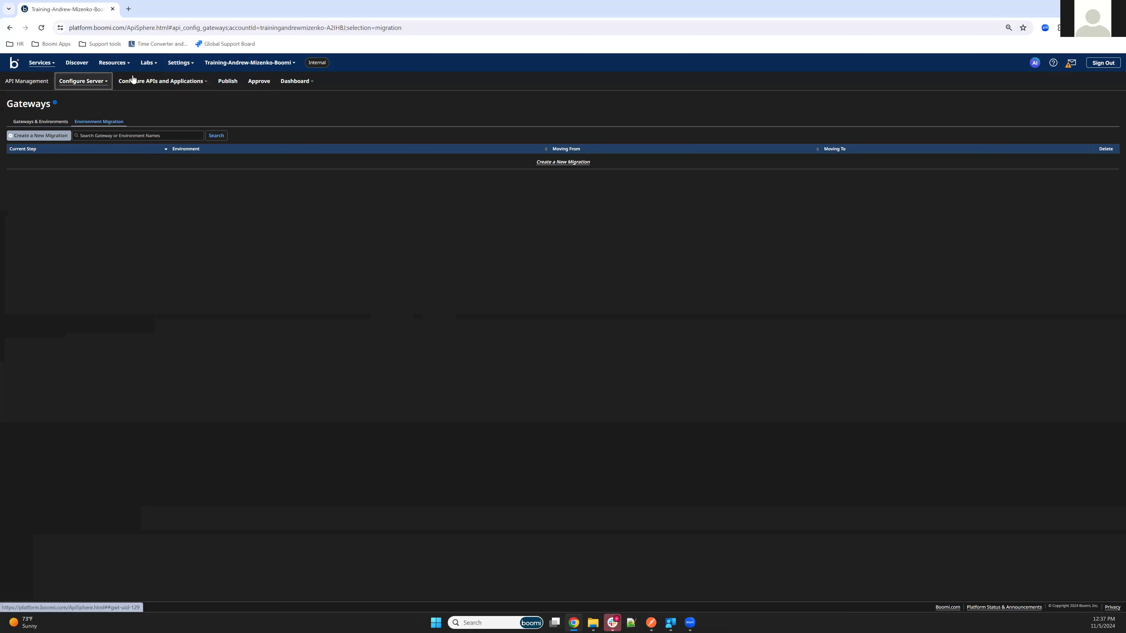
click(50, 122)
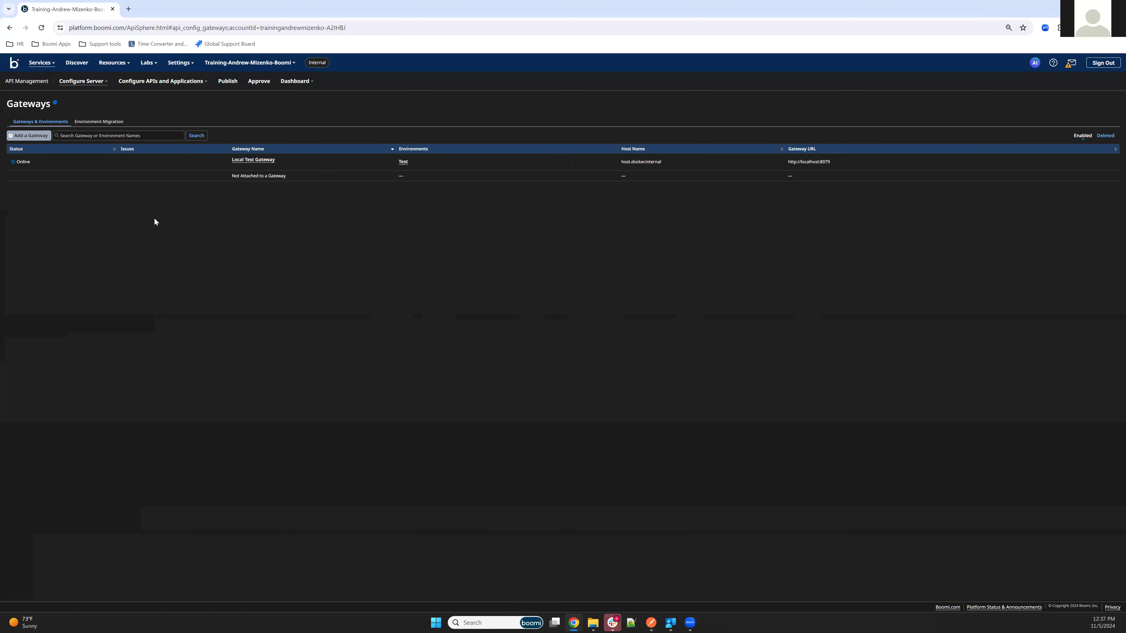
Create authentication source 'Test Gateway Basic Auth' with identity provider Basic Authentication (Gateway).
click(82, 82)
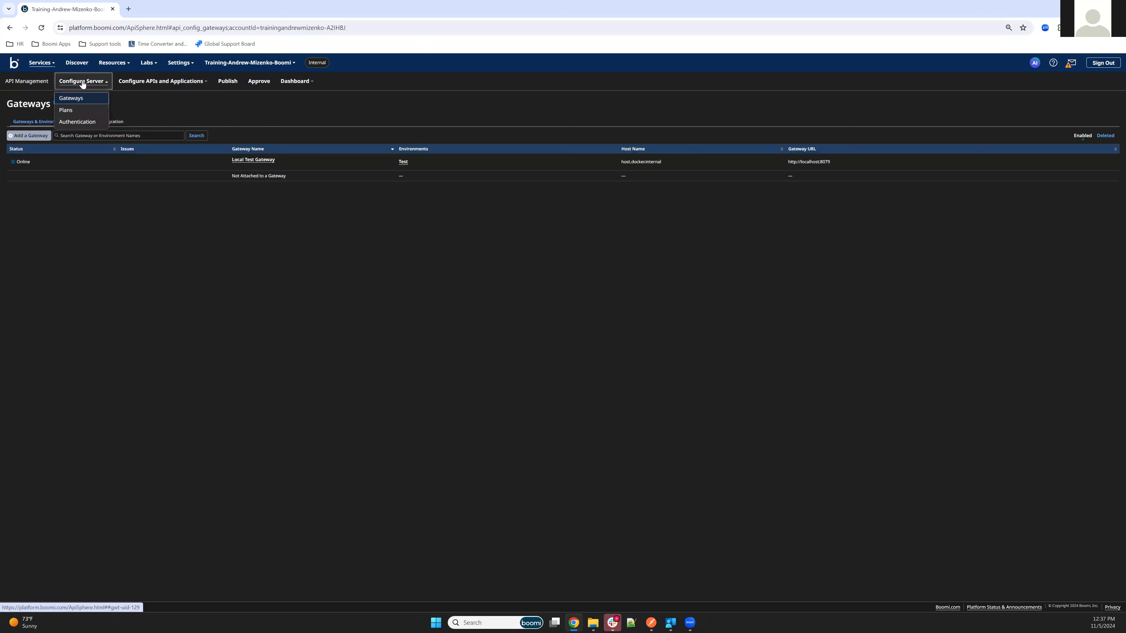
click(73, 123)
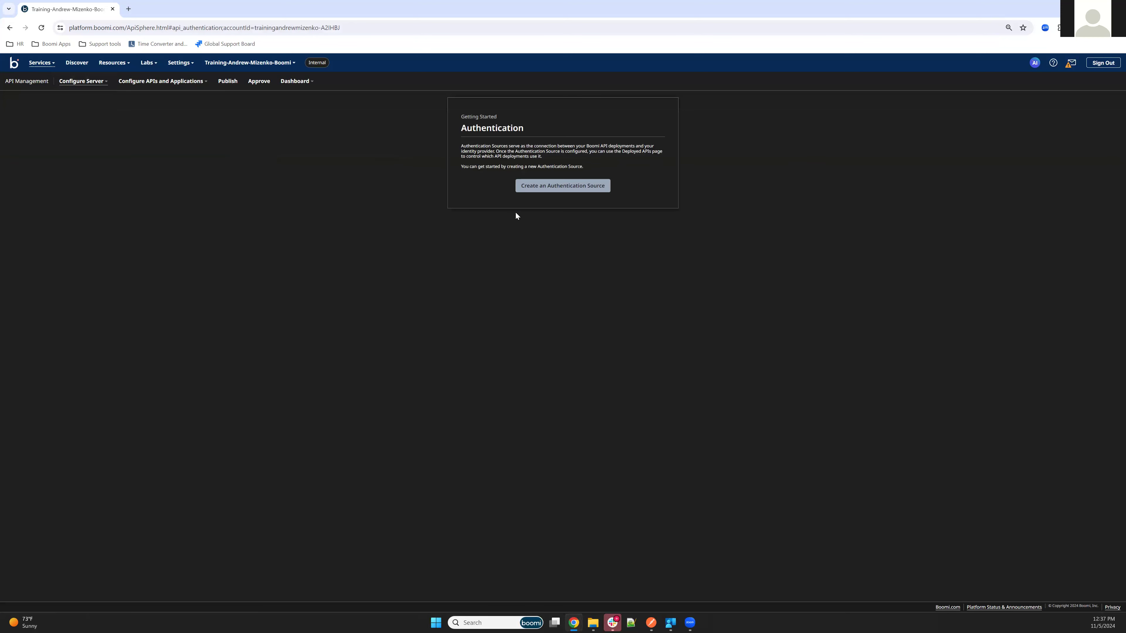
click(572, 186)
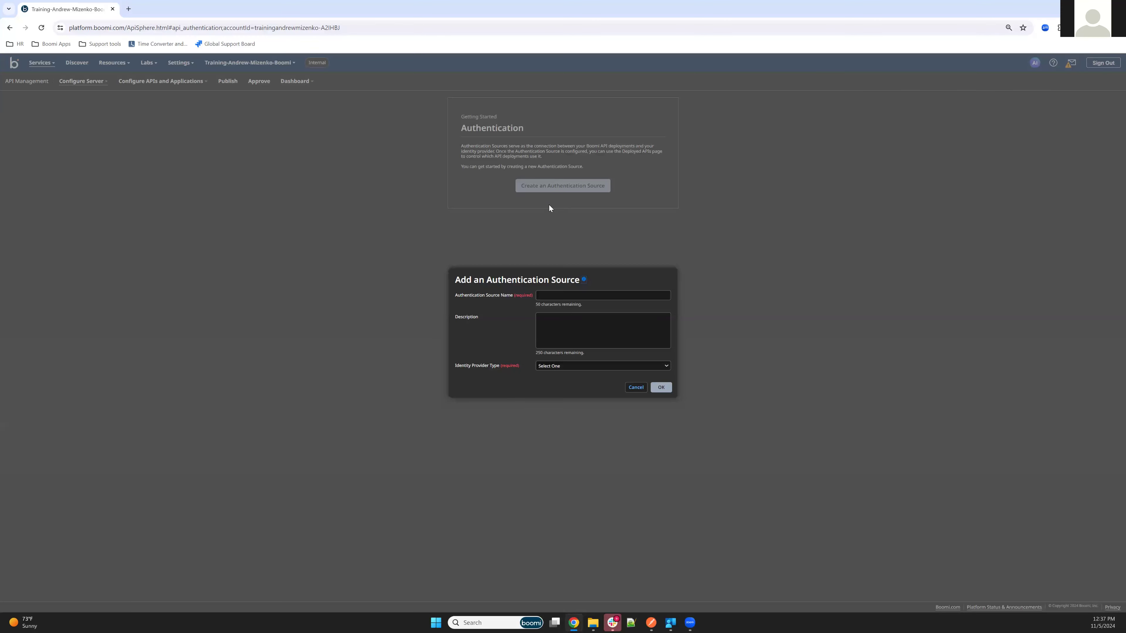
click(540, 294)
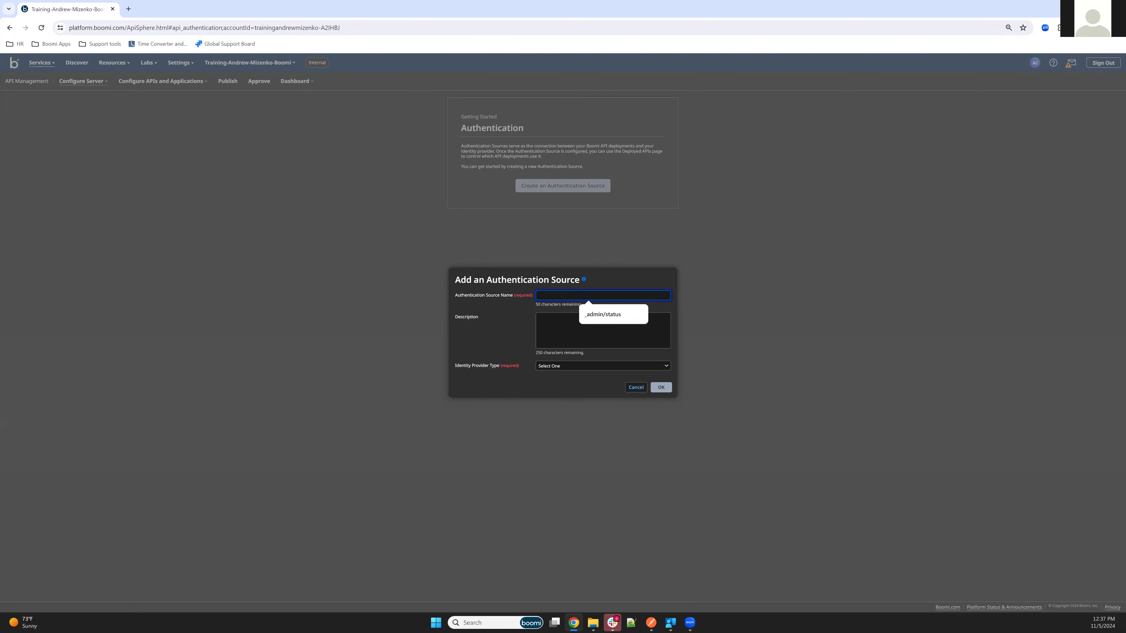
text(Test Gateway Basic Auth)
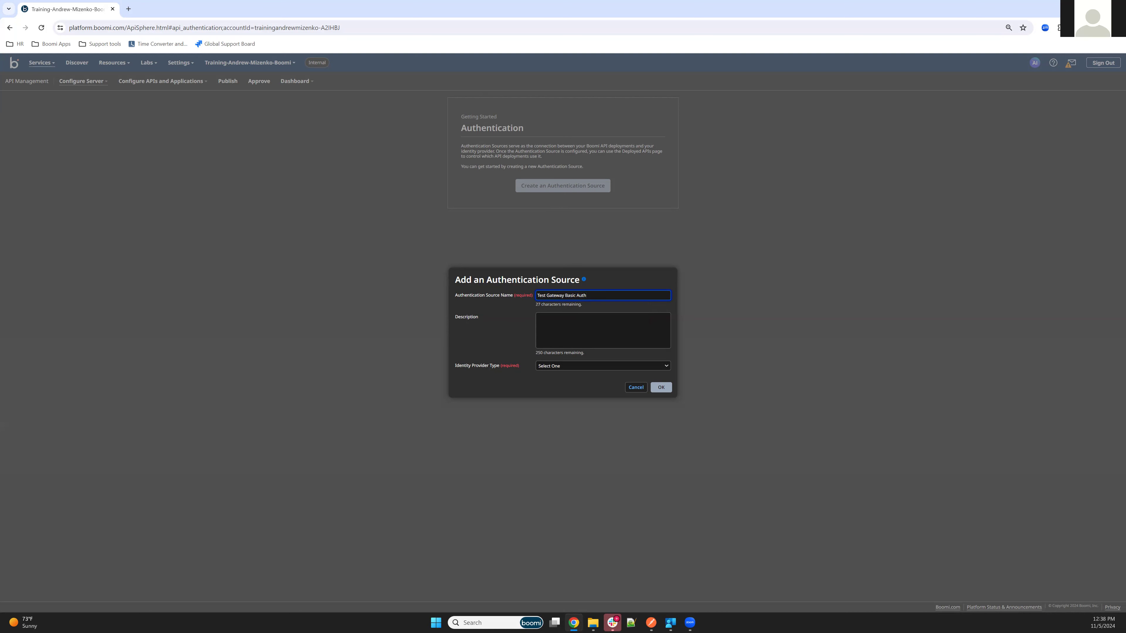
click(557, 366)
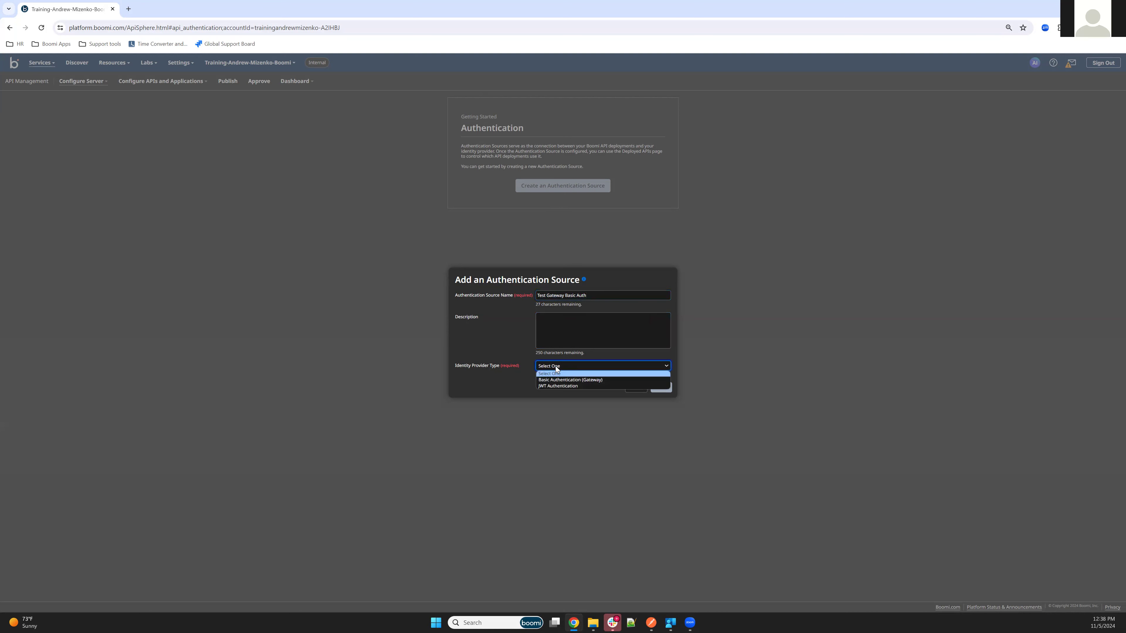
click(555, 380)
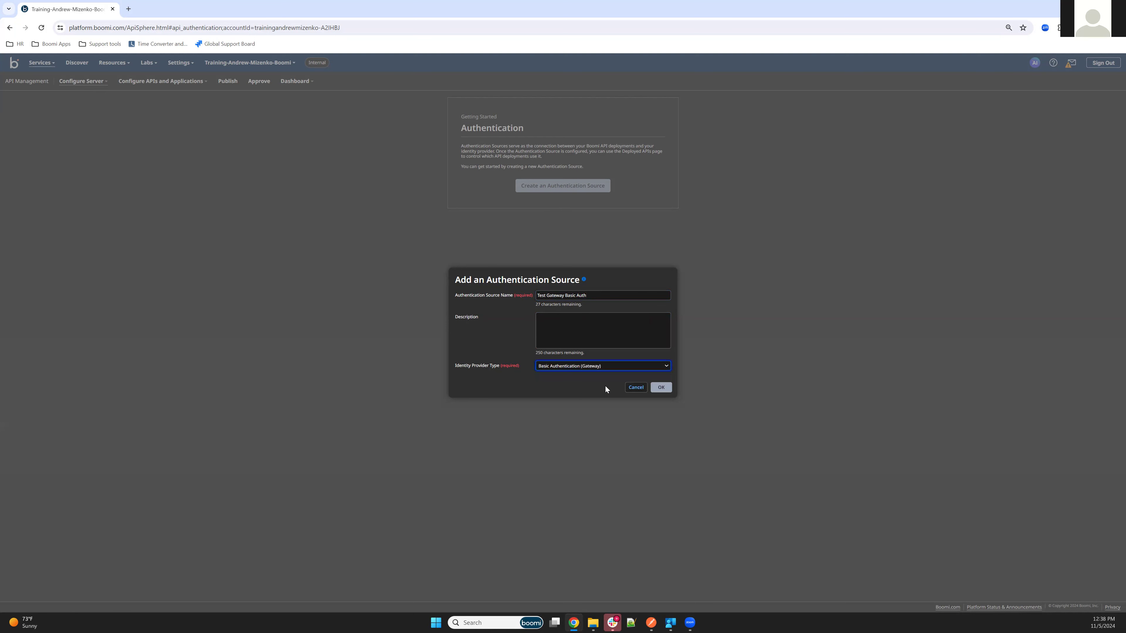
click(660, 386)
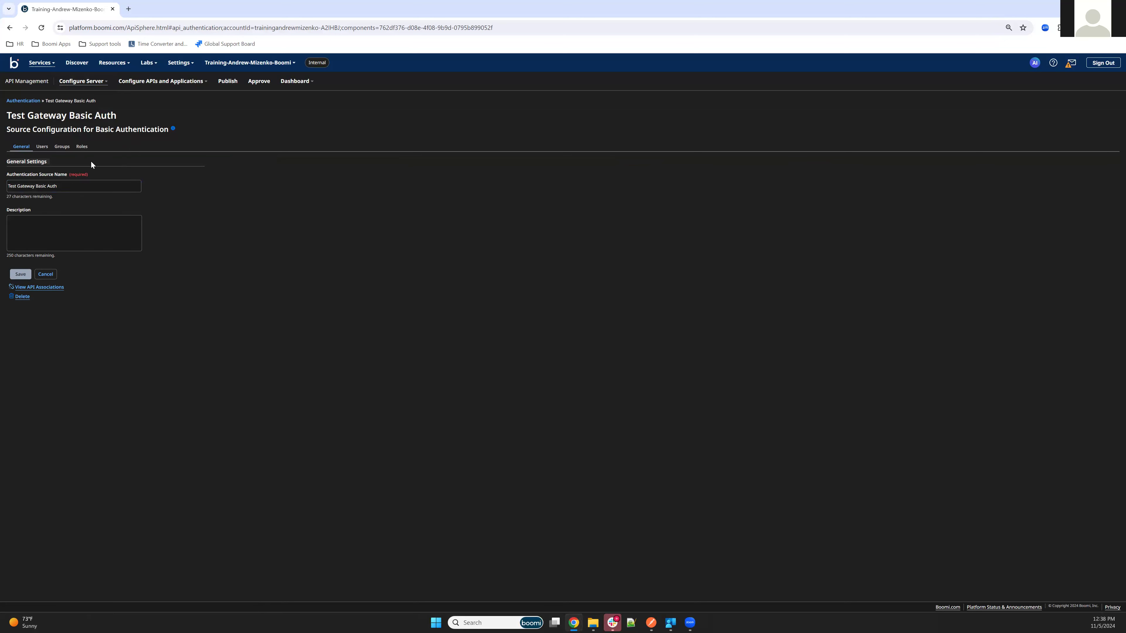
Add a role named Test Role to the authentication source.
click(82, 147)
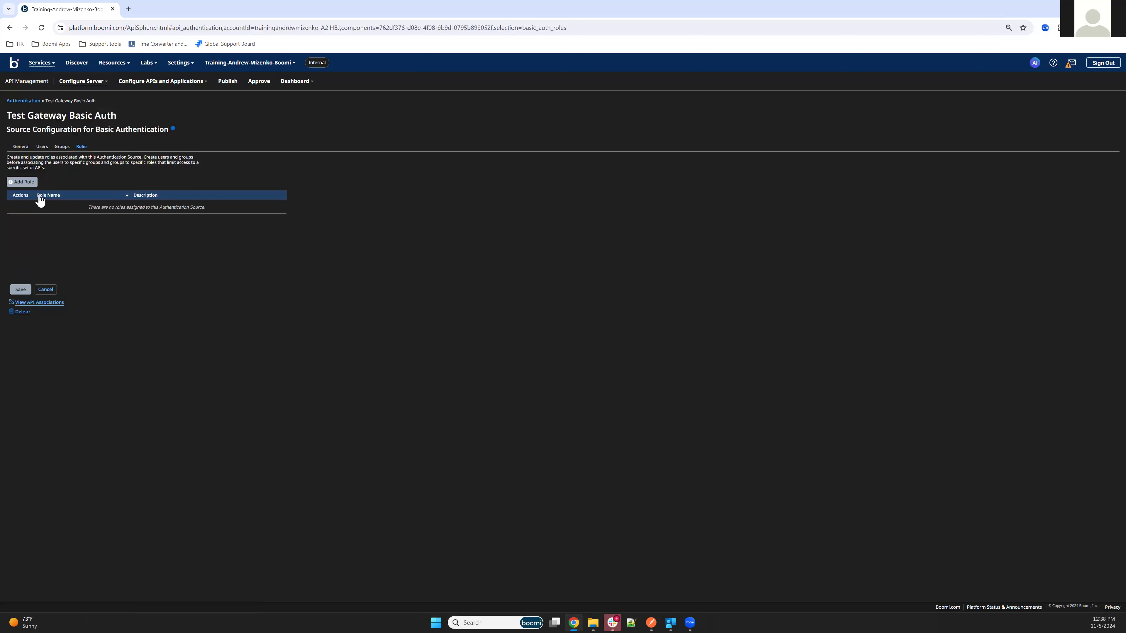
click(23, 182)
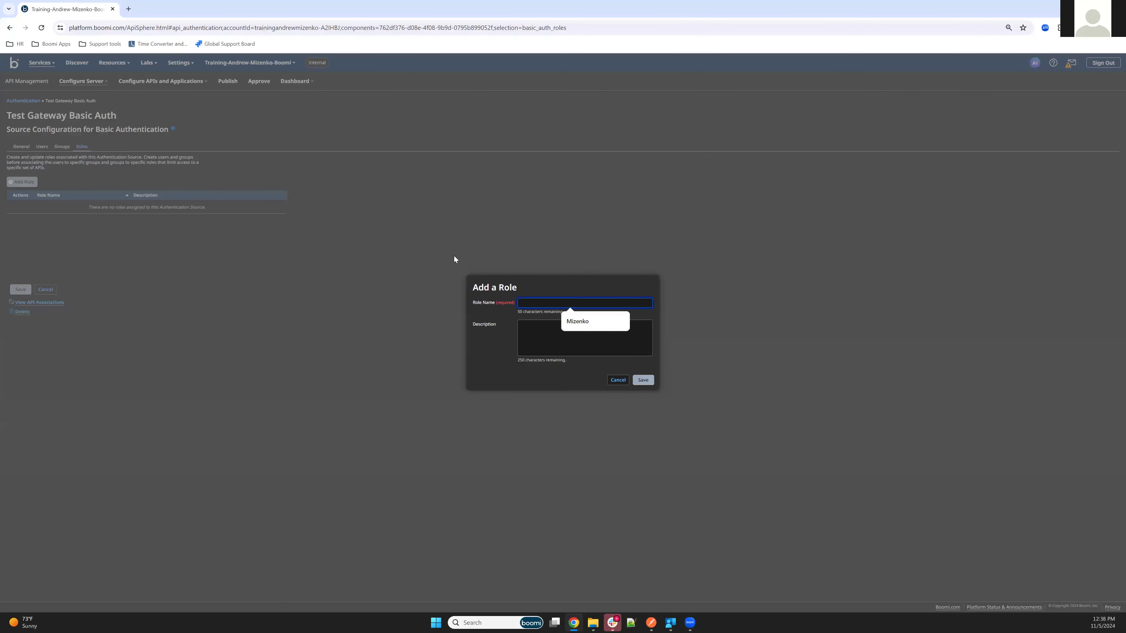
text(Test Role)
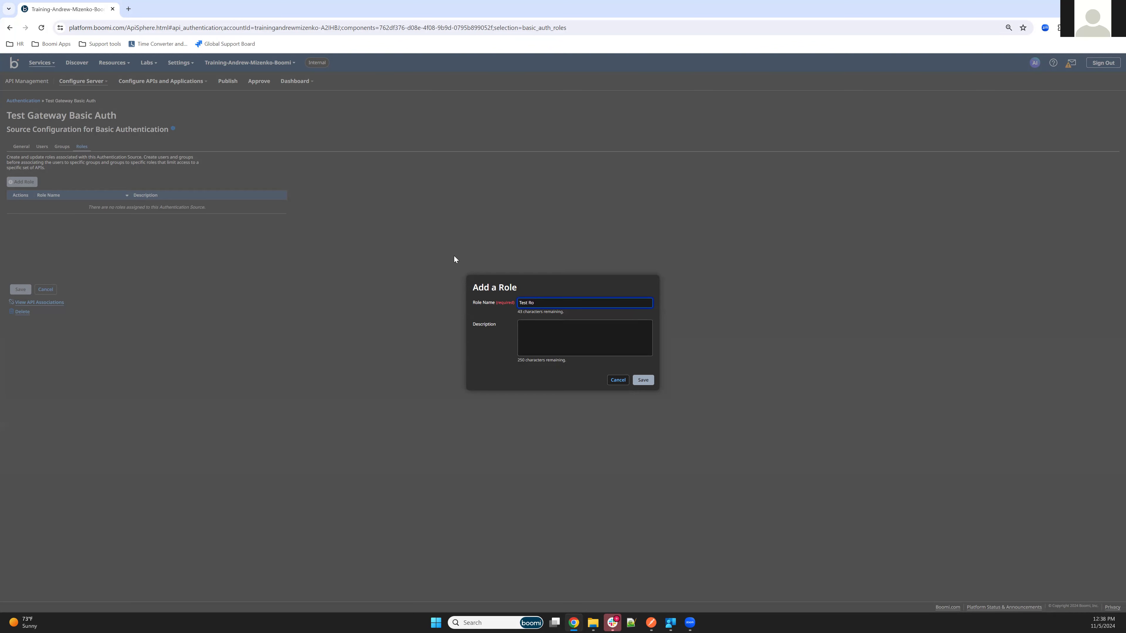
click(643, 381)
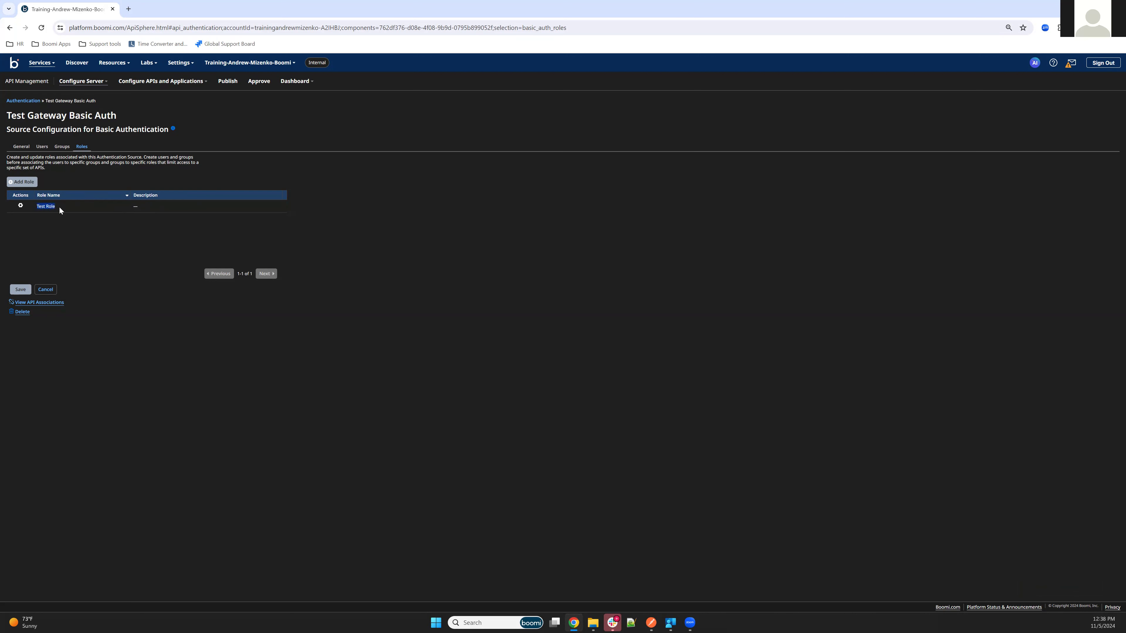
Create Test Group with Test Role assigned, then show the source's users.
click(62, 147)
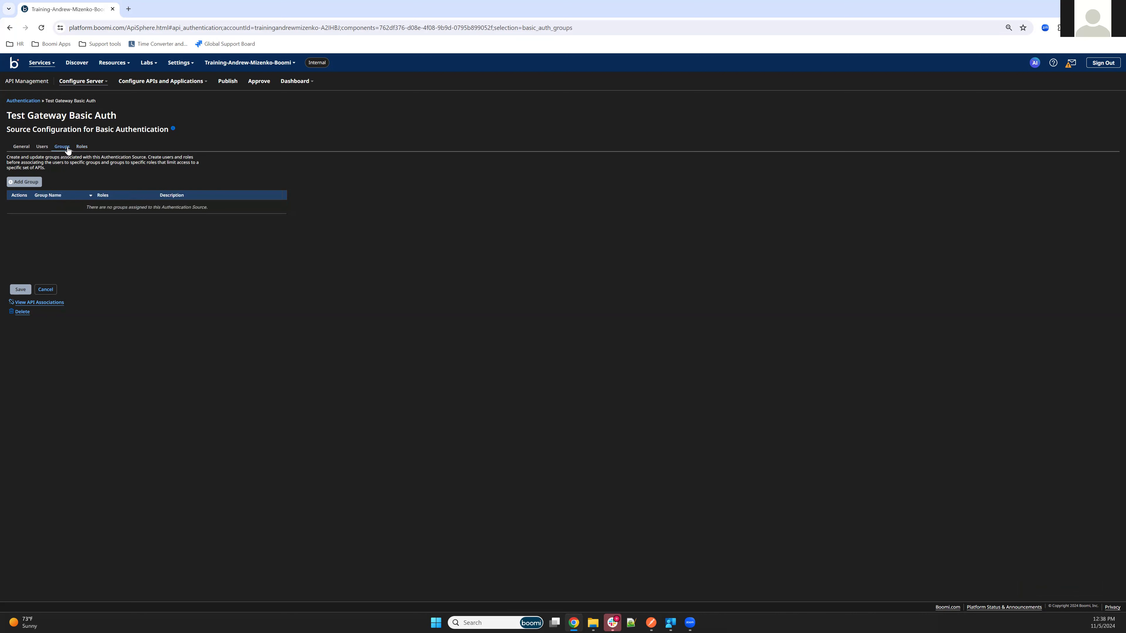
click(25, 182)
click(570, 301)
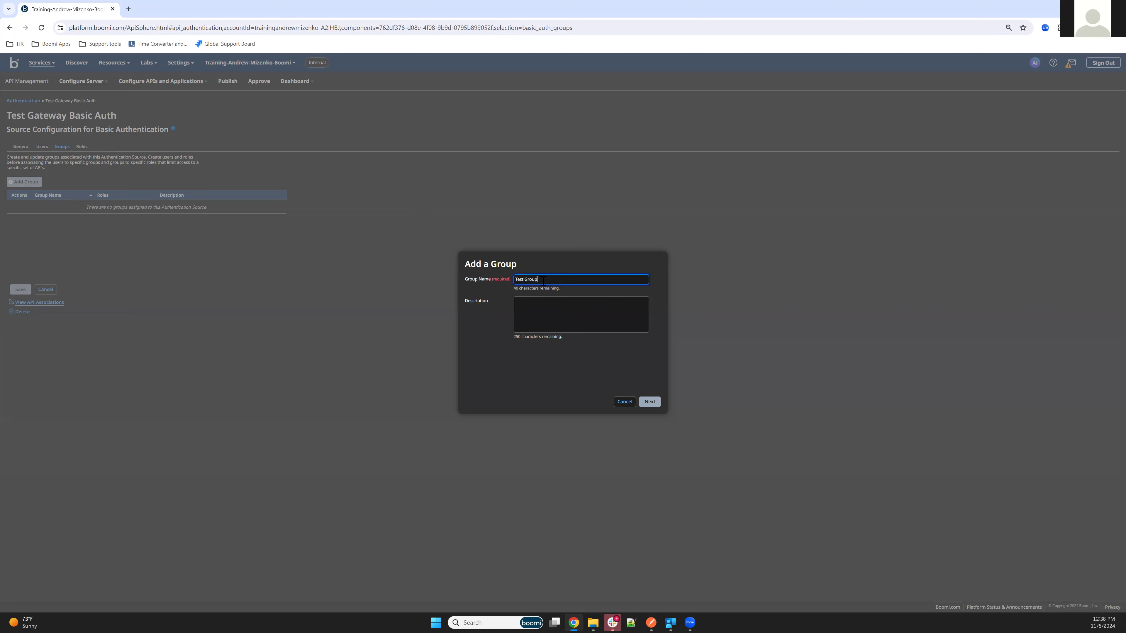
click(649, 401)
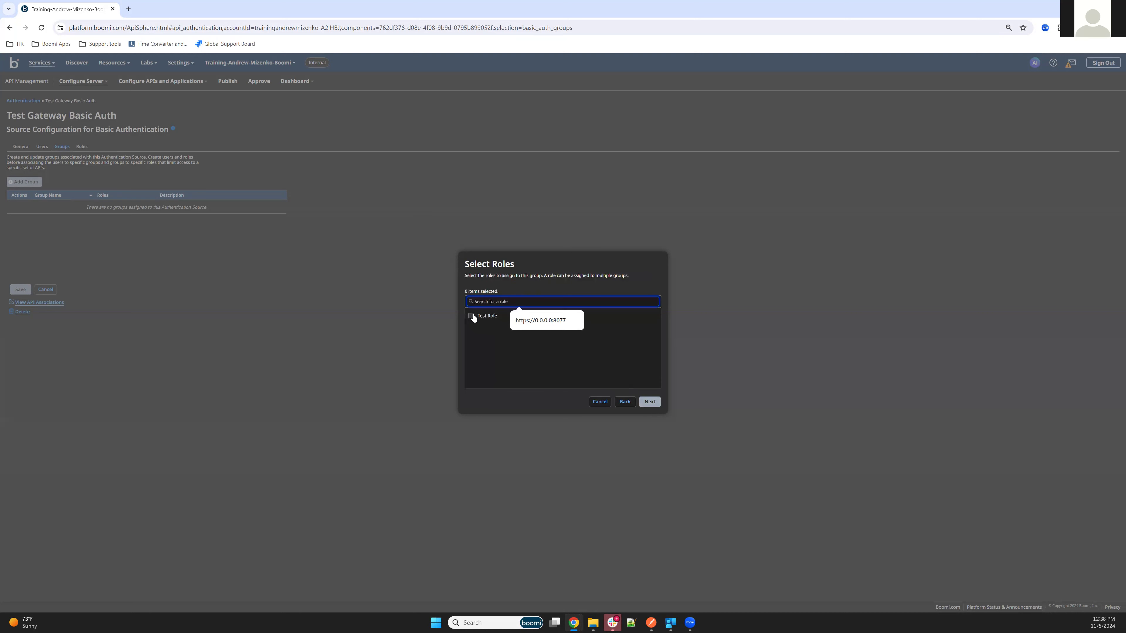
click(472, 315)
click(471, 317)
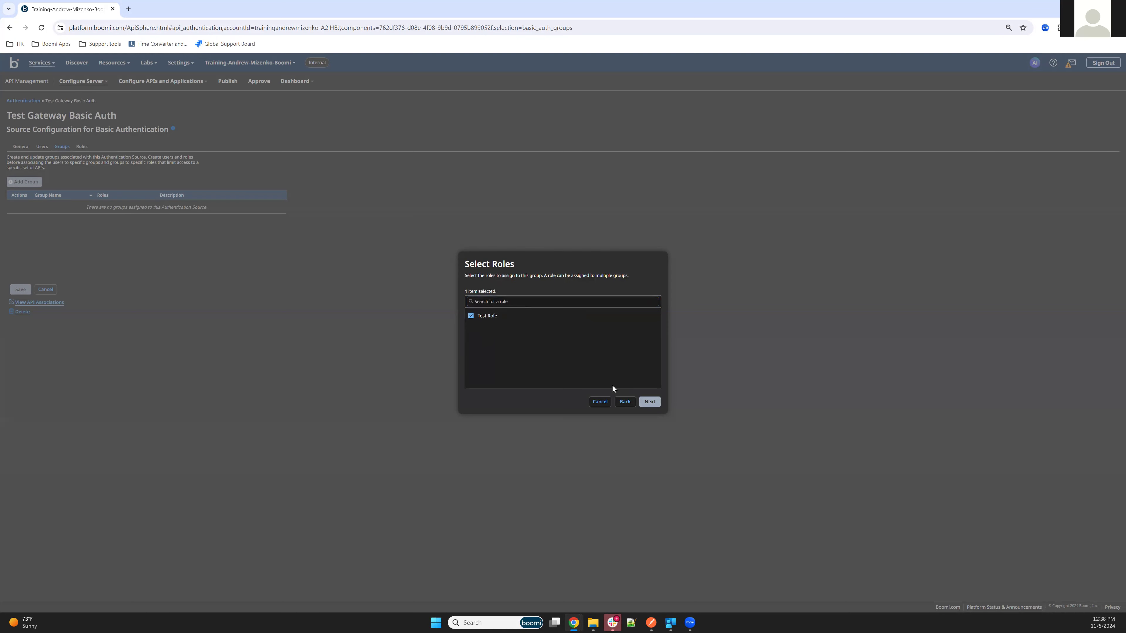
click(647, 403)
click(648, 402)
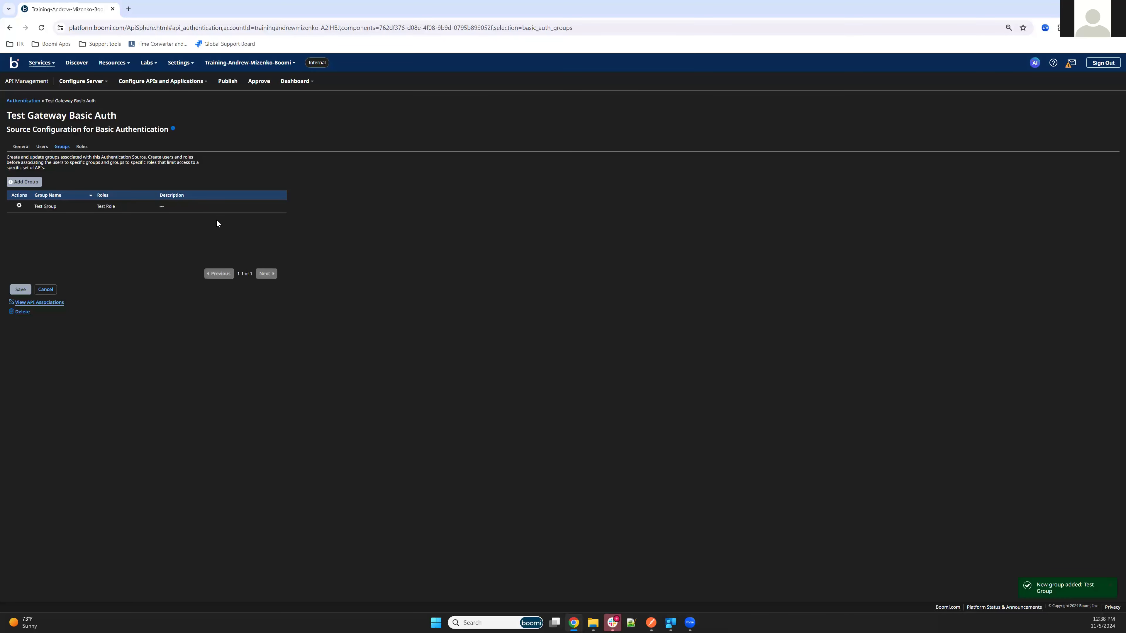
click(42, 147)
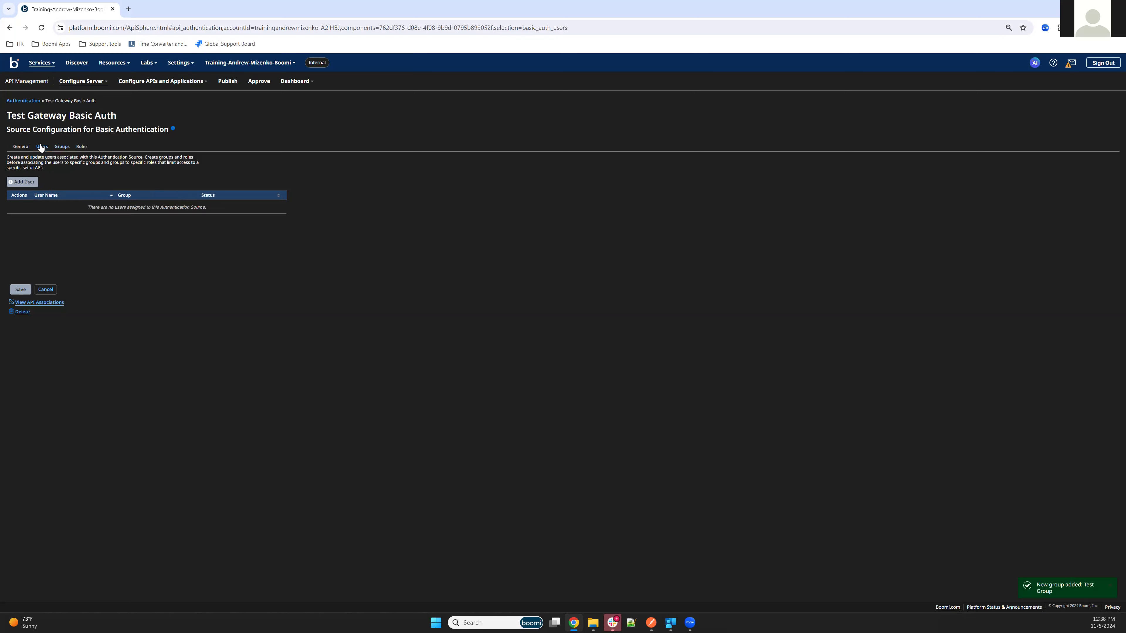
Add user TestUser with a new password in Test Group, and save the authentication source.
click(22, 182)
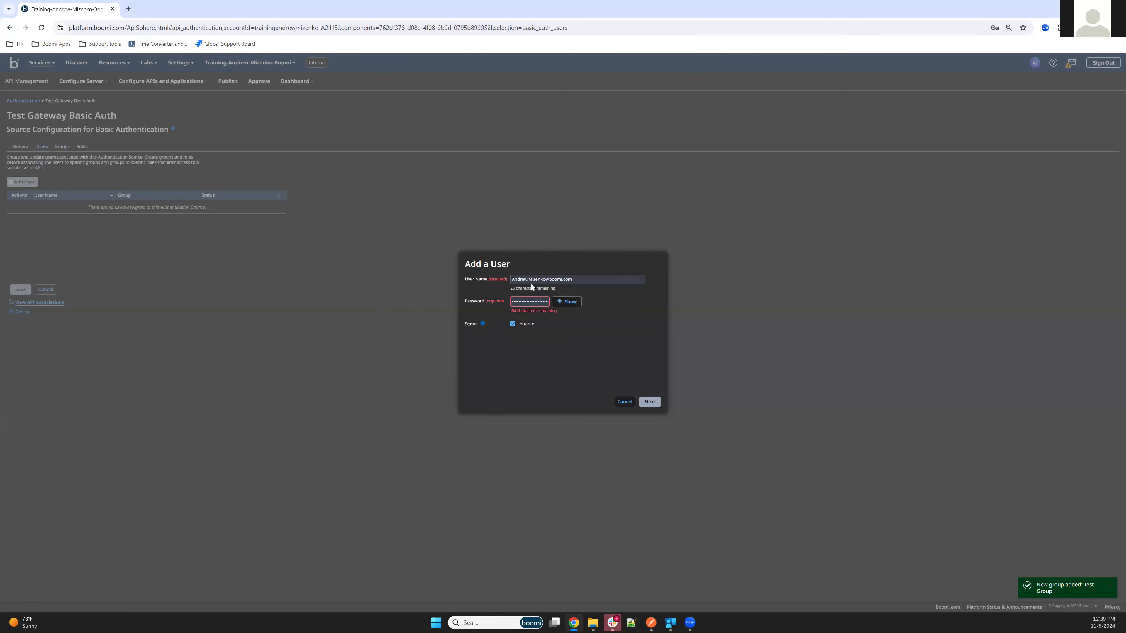
click(505, 280)
key(BackSpace)
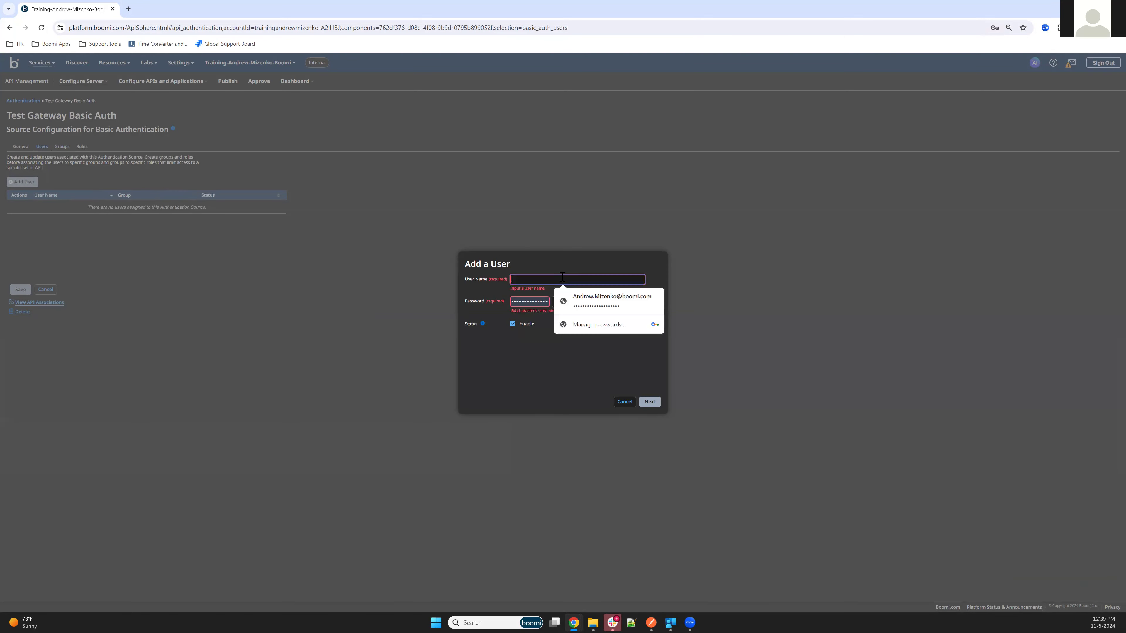
text(Test)
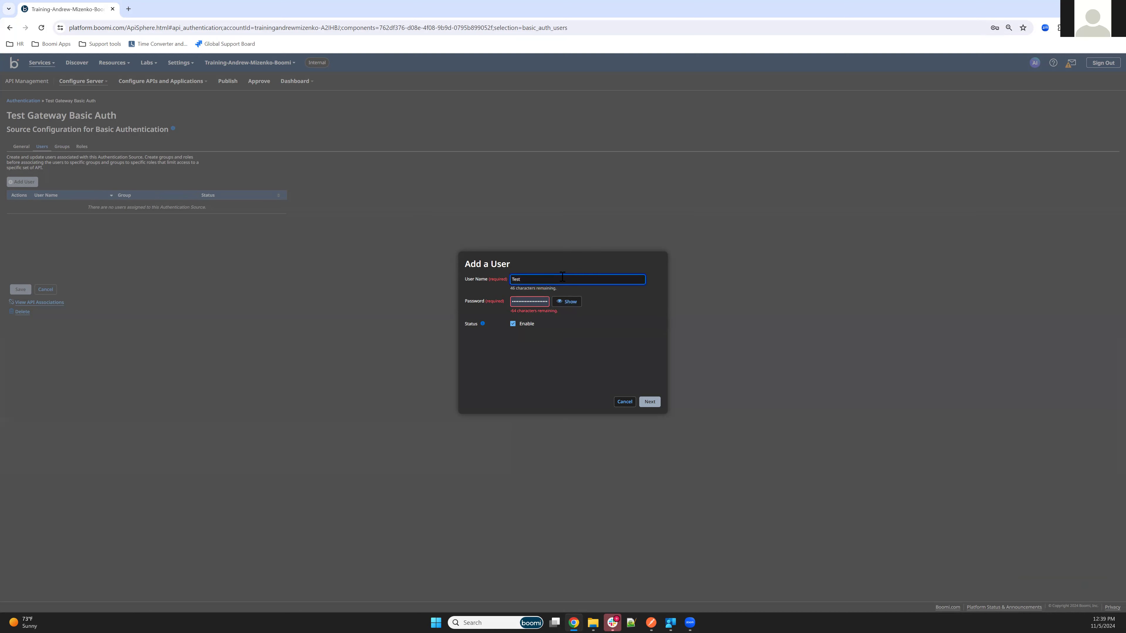
text(User)
double_click(528, 301)
text(123)
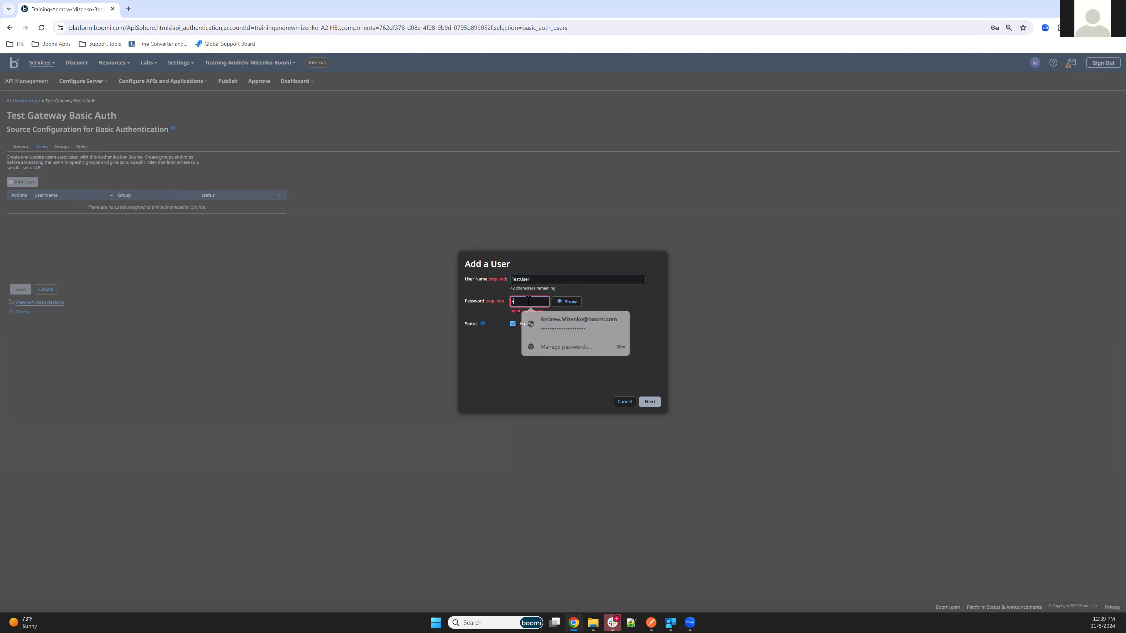
click(599, 349)
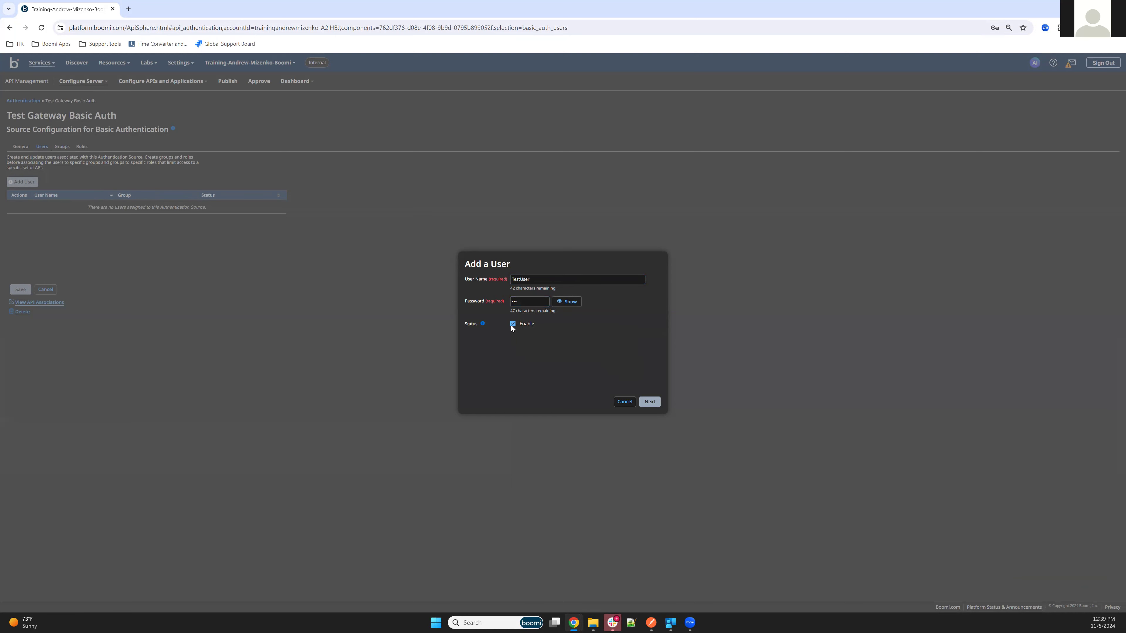
click(648, 402)
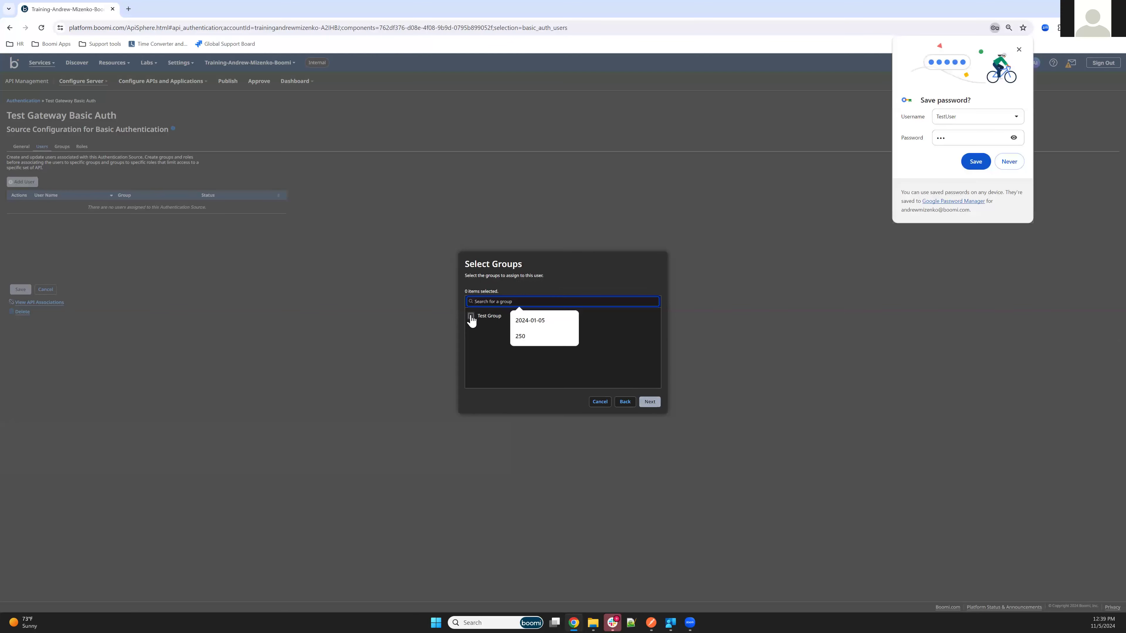
click(648, 402)
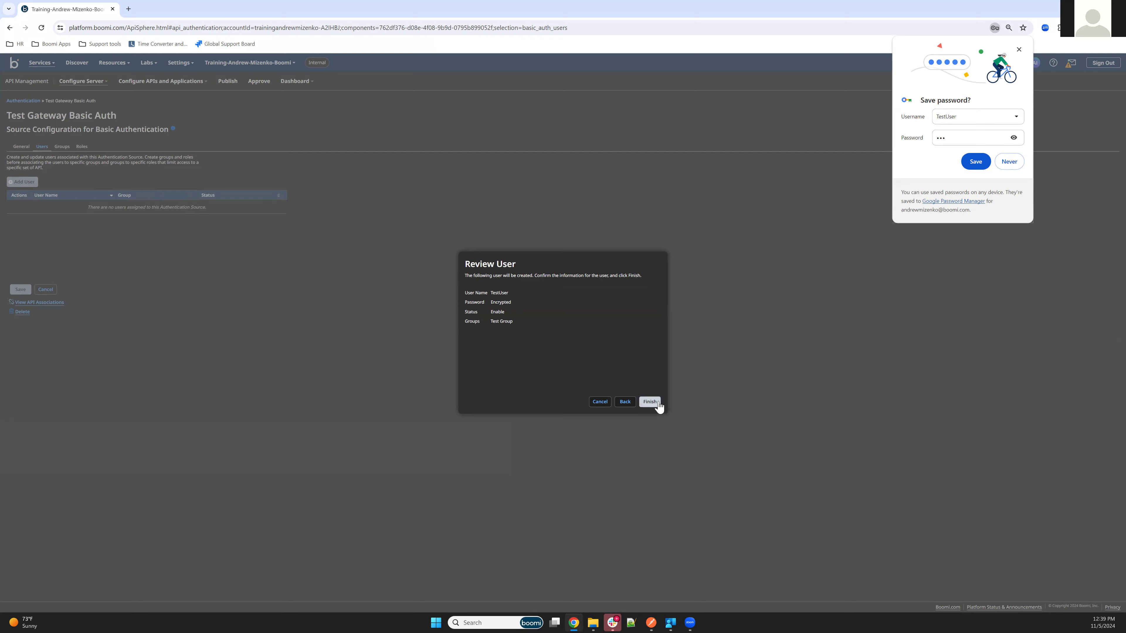
click(648, 402)
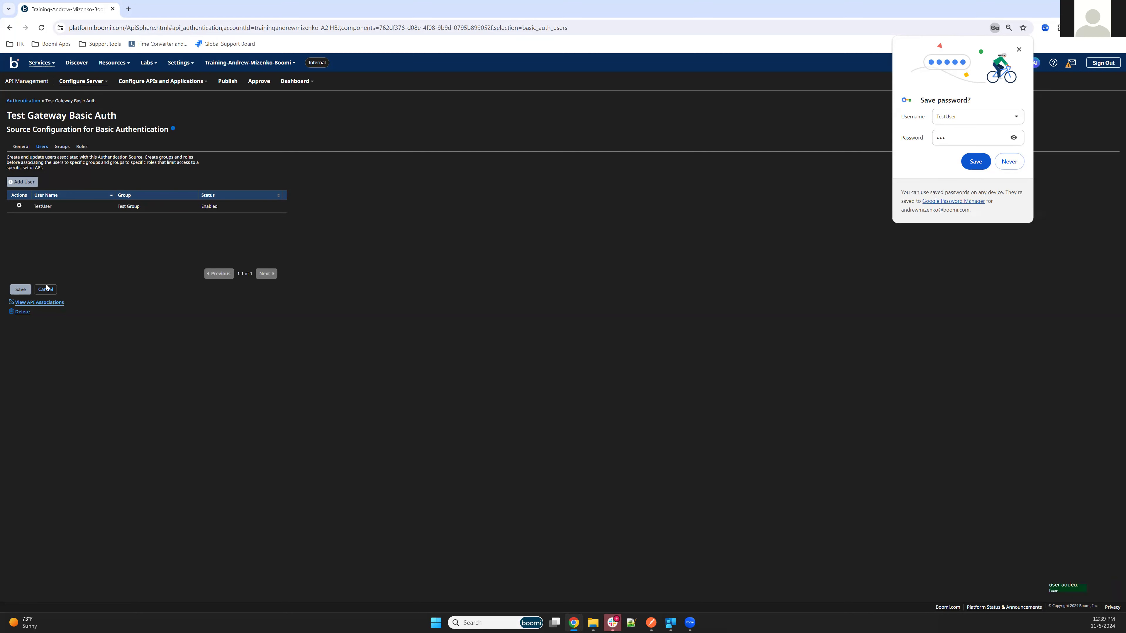
click(20, 289)
click(615, 353)
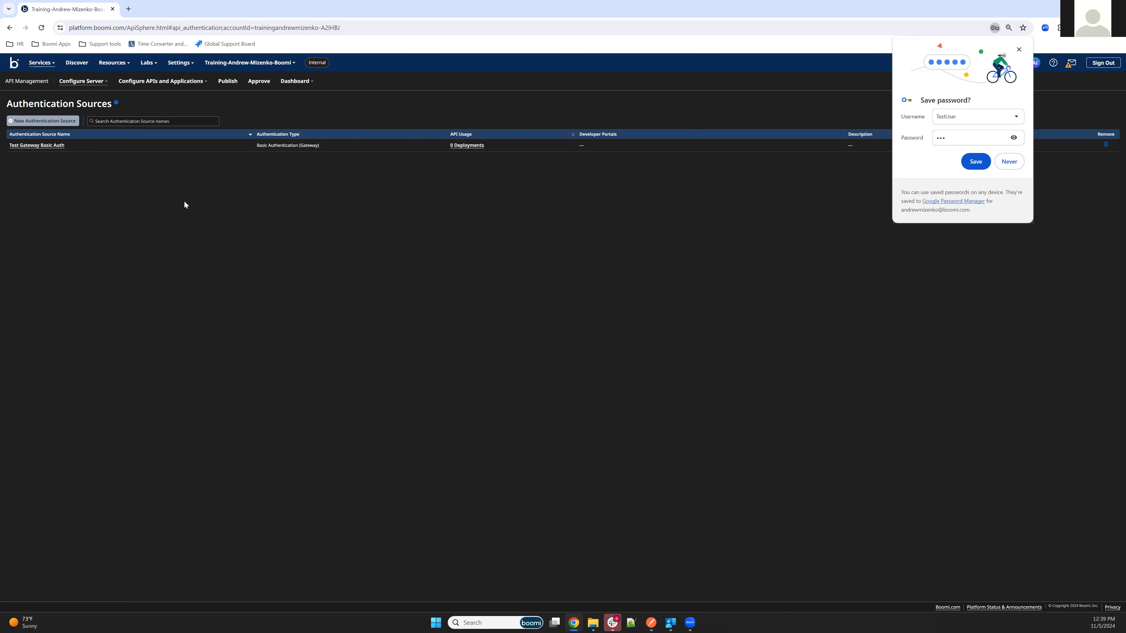
Create and save a plan named Gold, then switch to the Integration service.
mouse_move(82, 81)
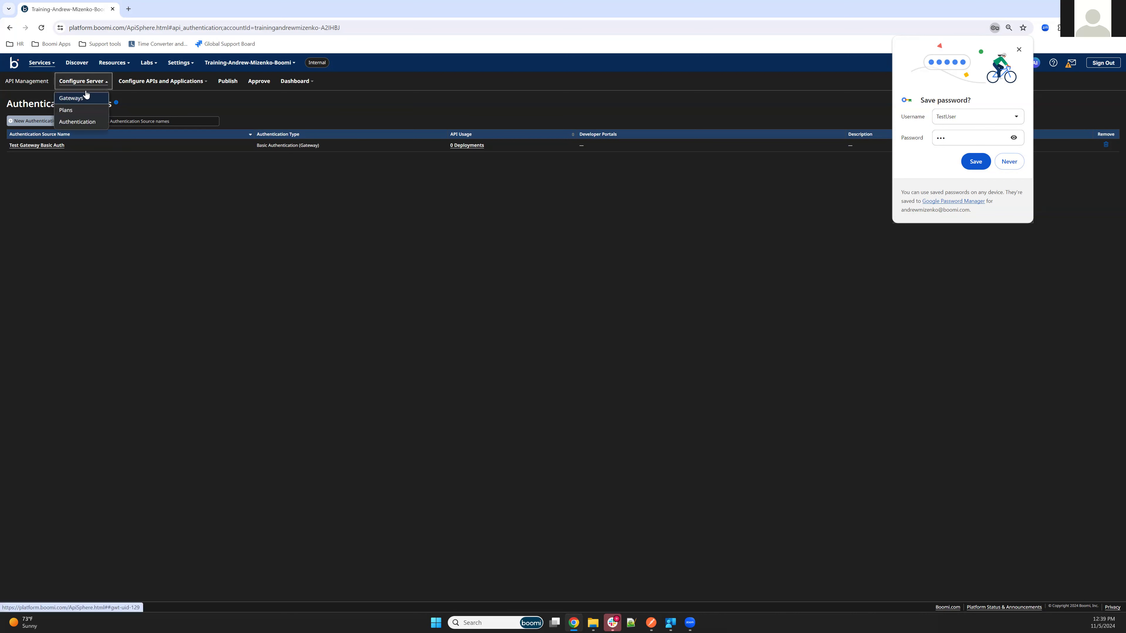
click(76, 113)
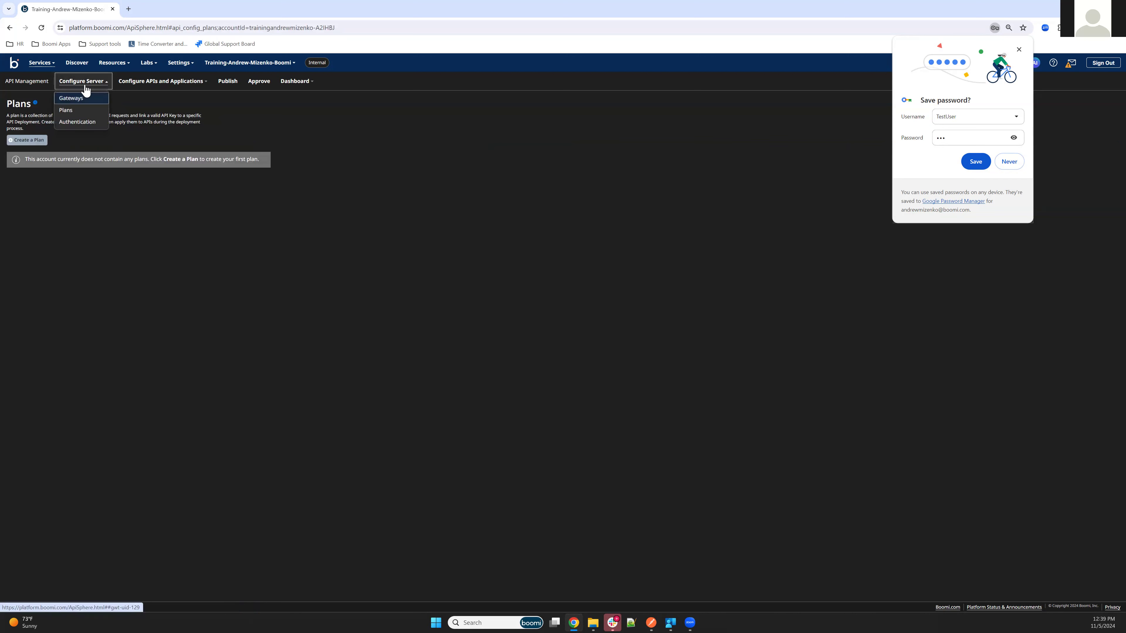
click(23, 143)
click(88, 138)
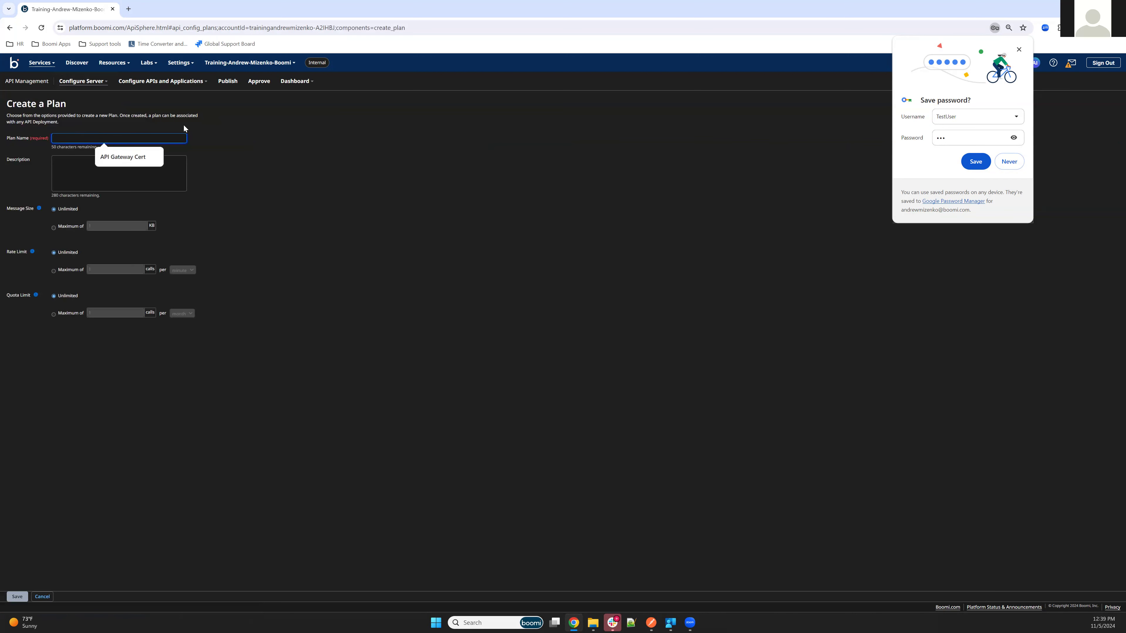
text(Gold)
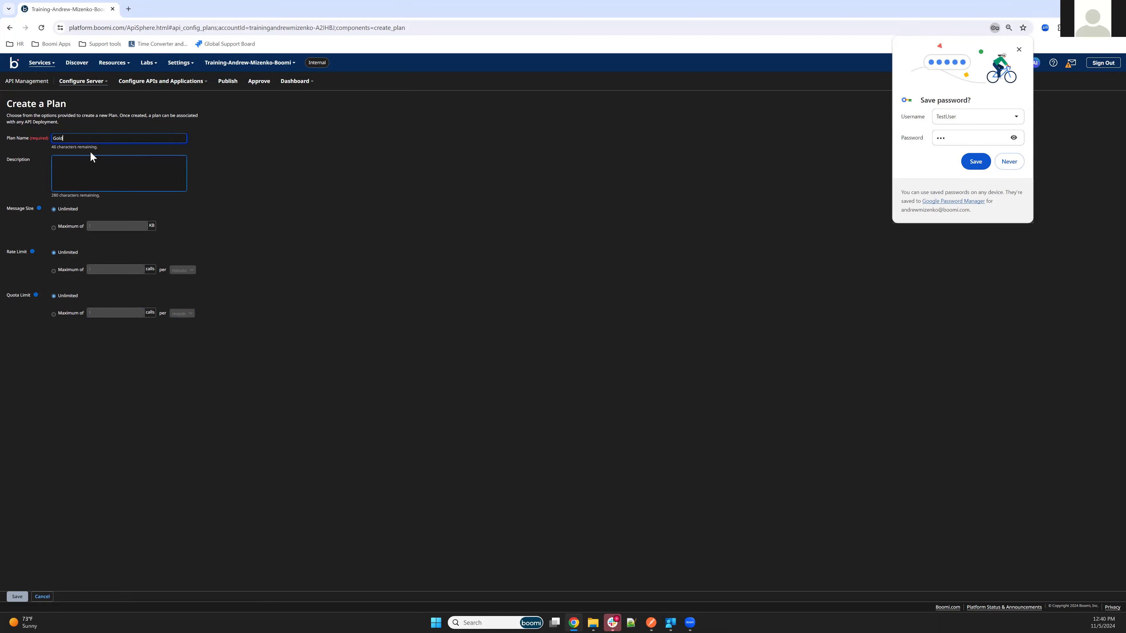
click(18, 598)
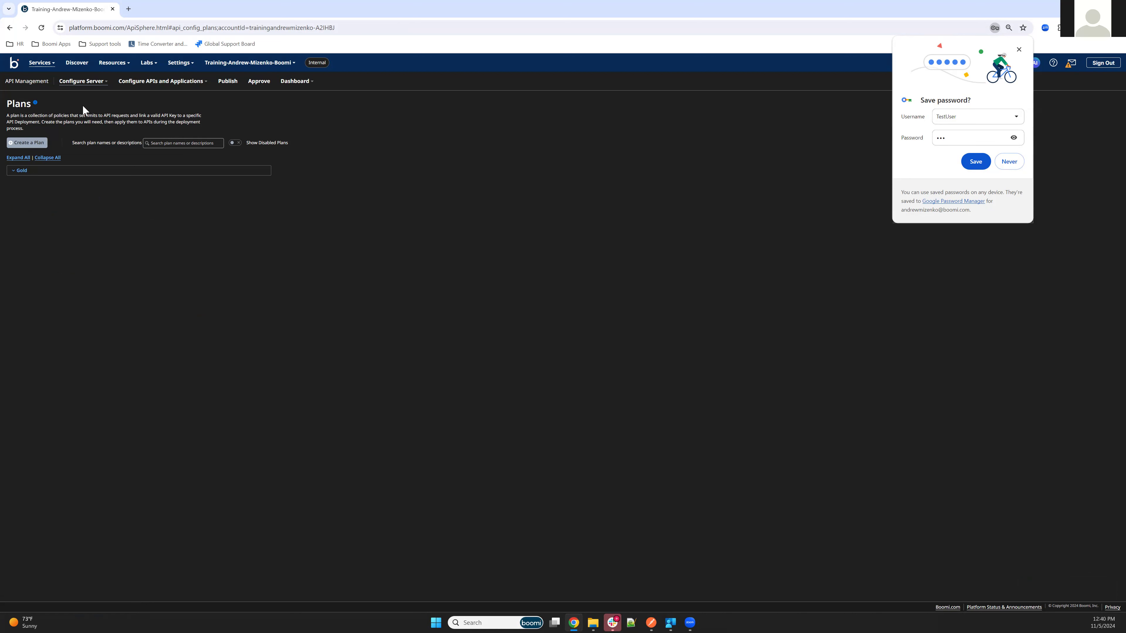
click(38, 70)
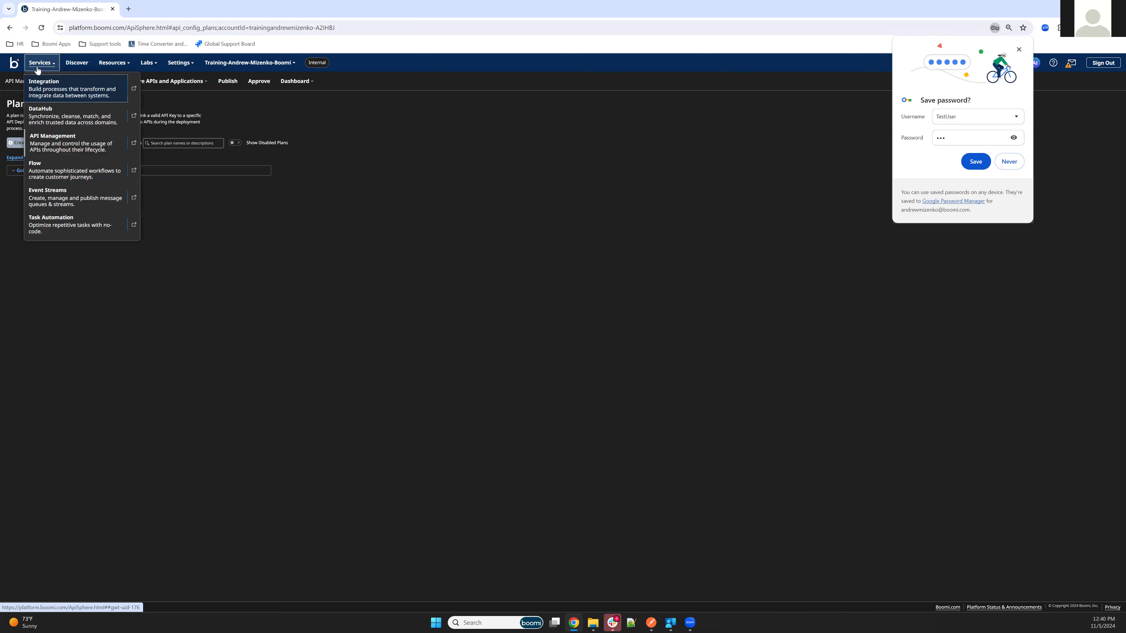
click(52, 88)
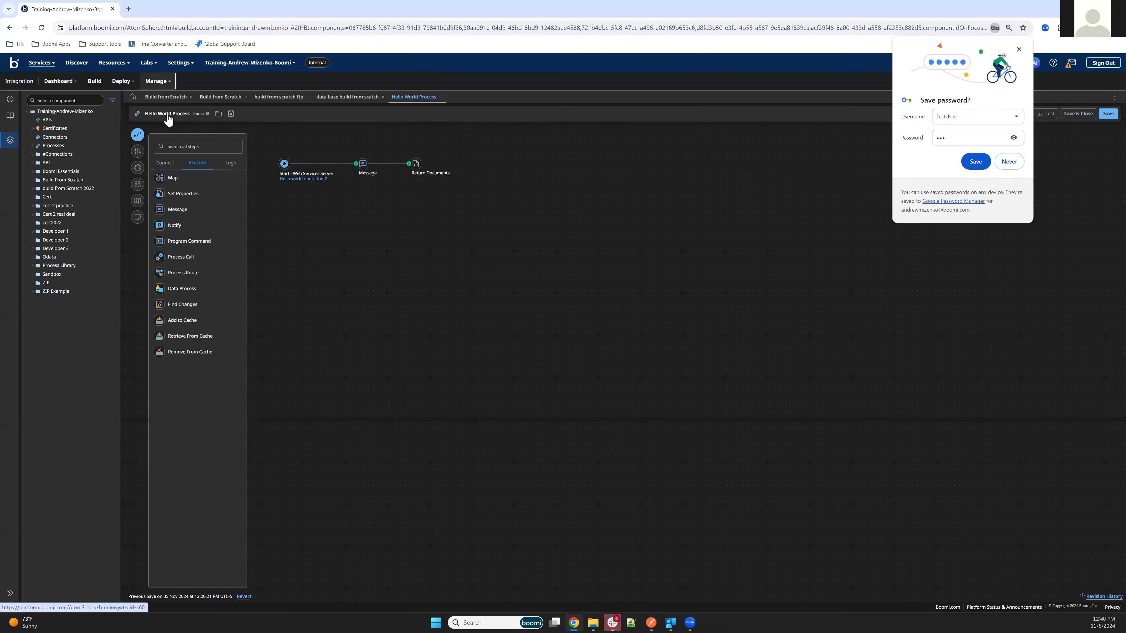
Change the Local Test Atom's Shared Web Server API Type to Advanced.
click(41, 115)
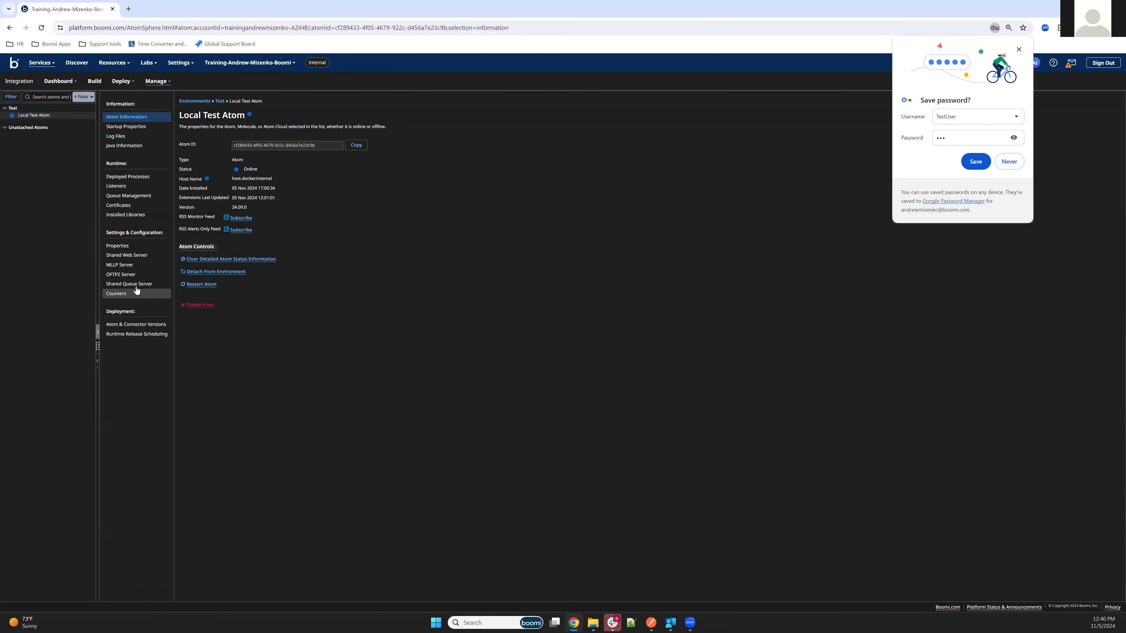
click(132, 256)
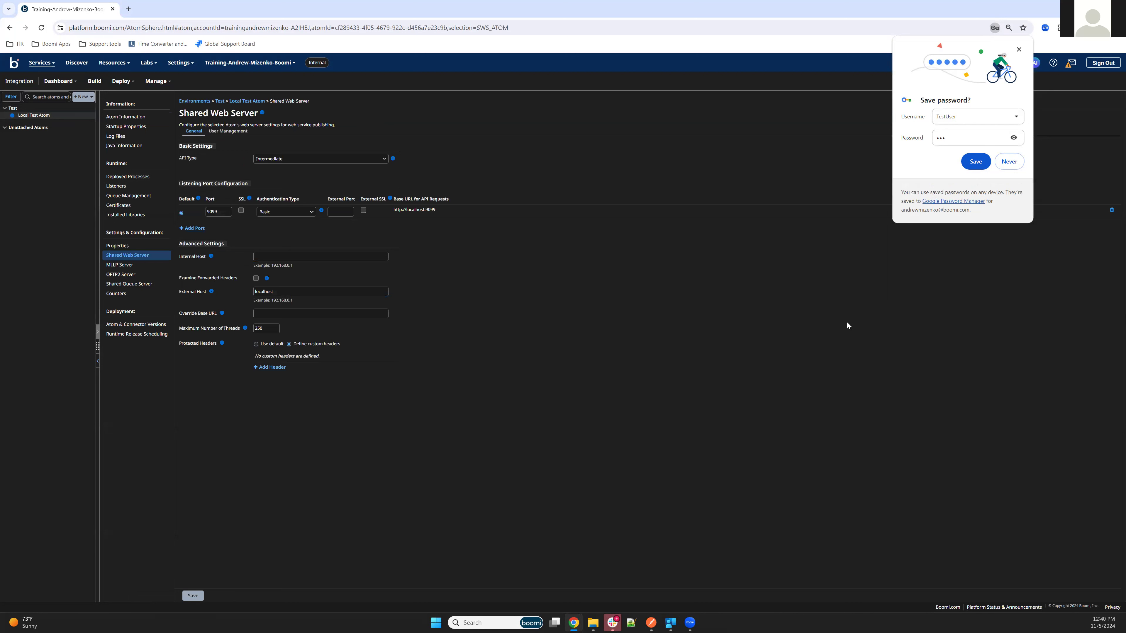
click(285, 159)
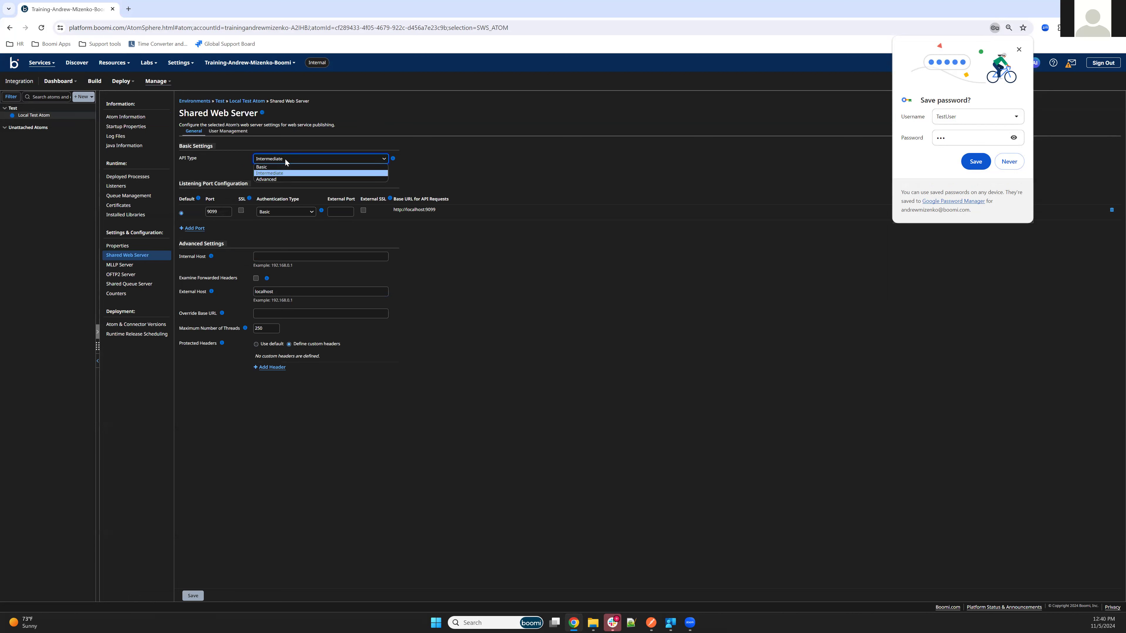
click(275, 179)
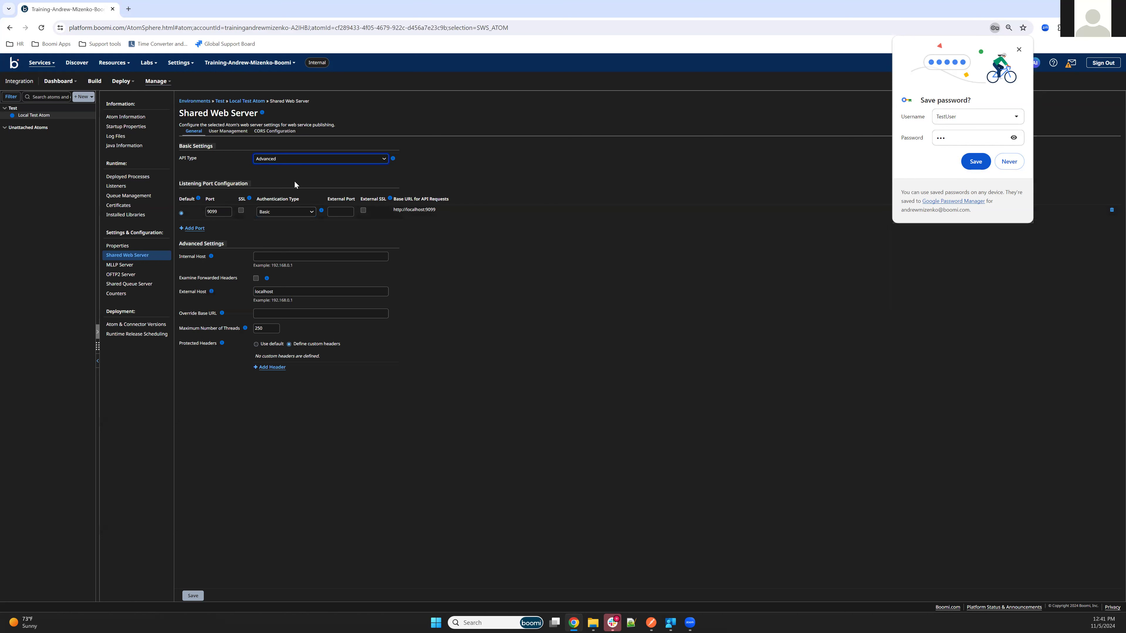
Add default port 9098 with Gateway authentication, save, and restart the plugin.
click(194, 229)
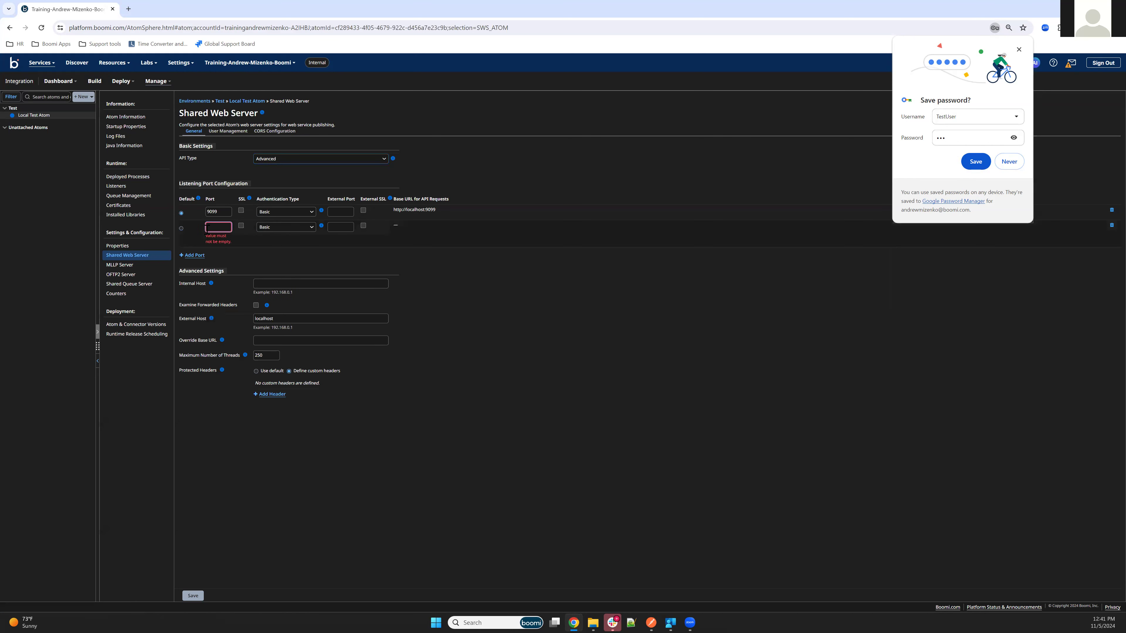
text(9090)
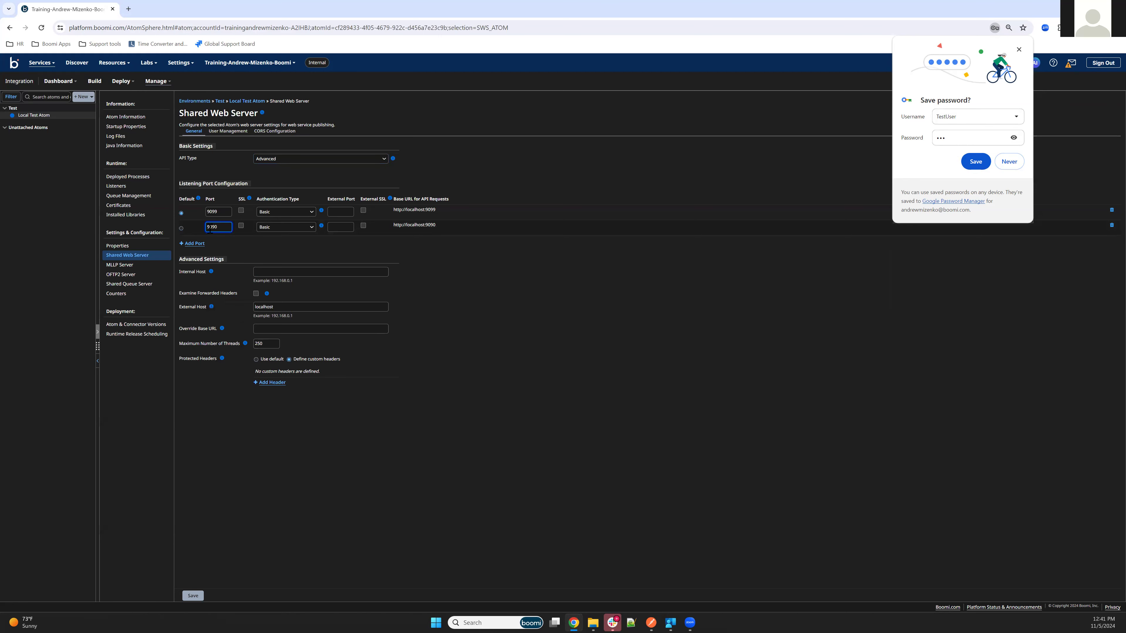
click(288, 227)
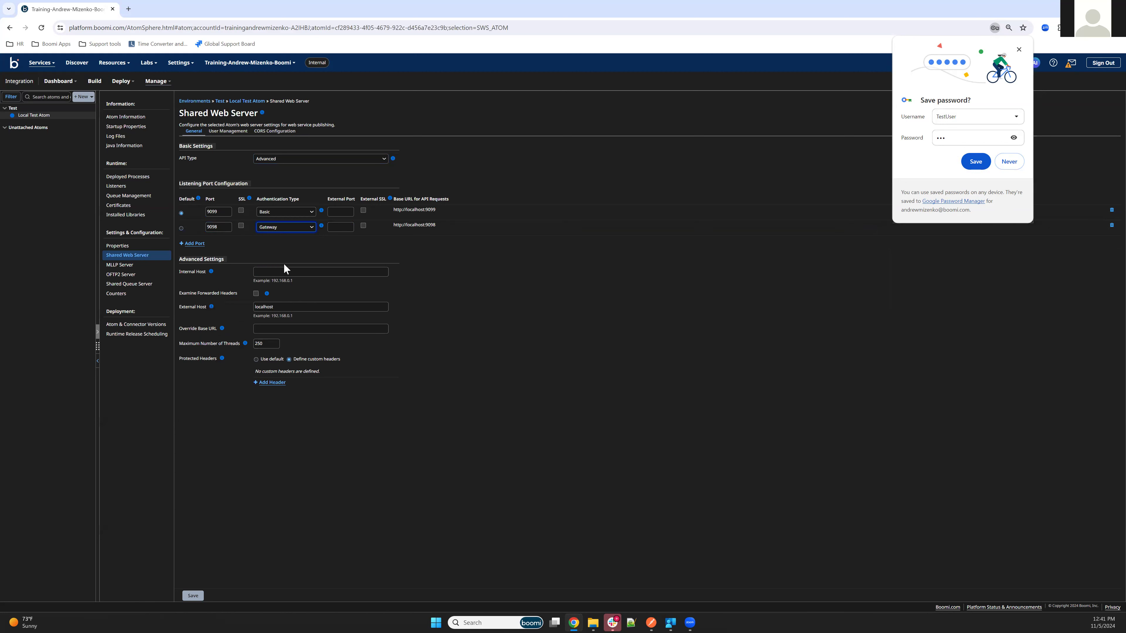
click(181, 228)
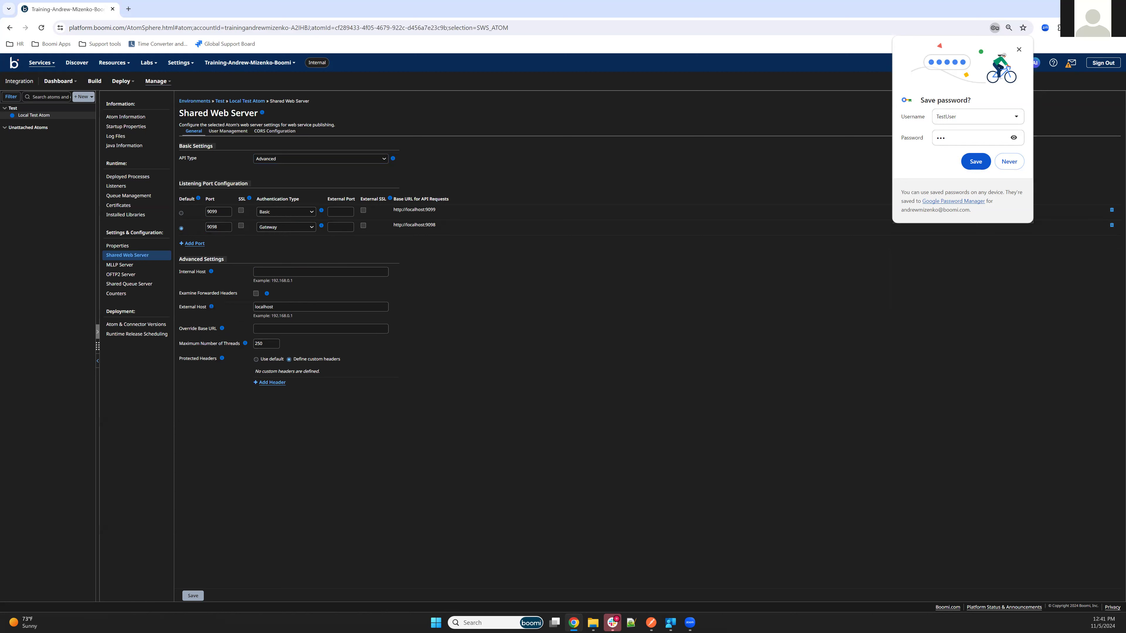
click(193, 596)
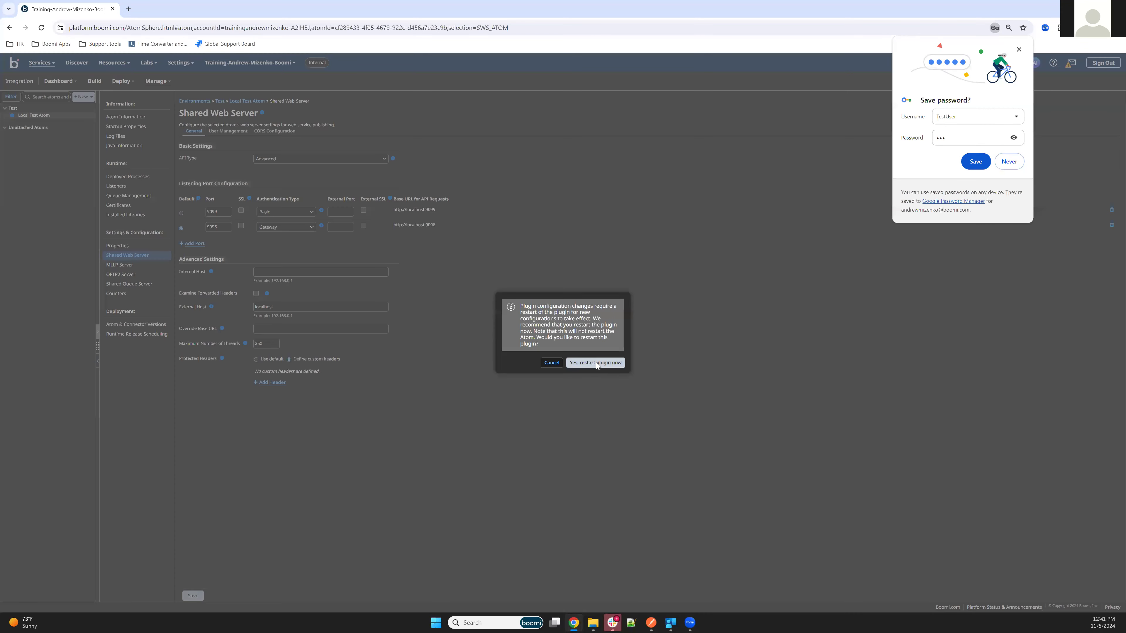
click(596, 363)
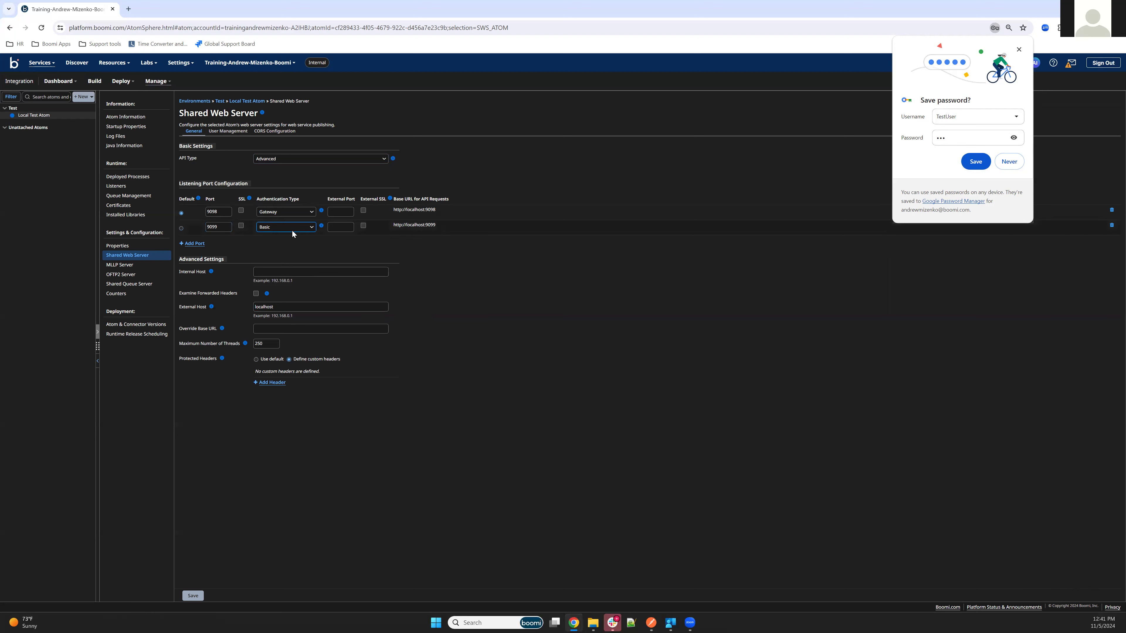
Review the Shared Web Server's User Management and General settings.
click(214, 131)
click(194, 132)
click(223, 212)
click(286, 227)
In Build, browse new component types, then cancel and dismiss the browser's save-password prompt.
click(91, 83)
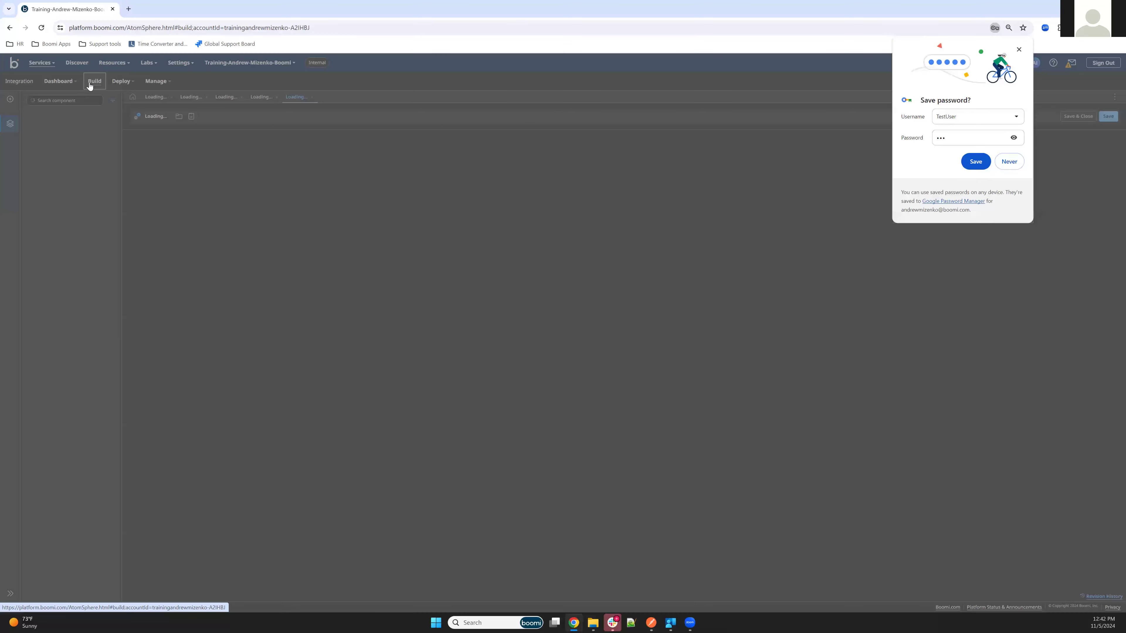
click(8, 102)
click(519, 332)
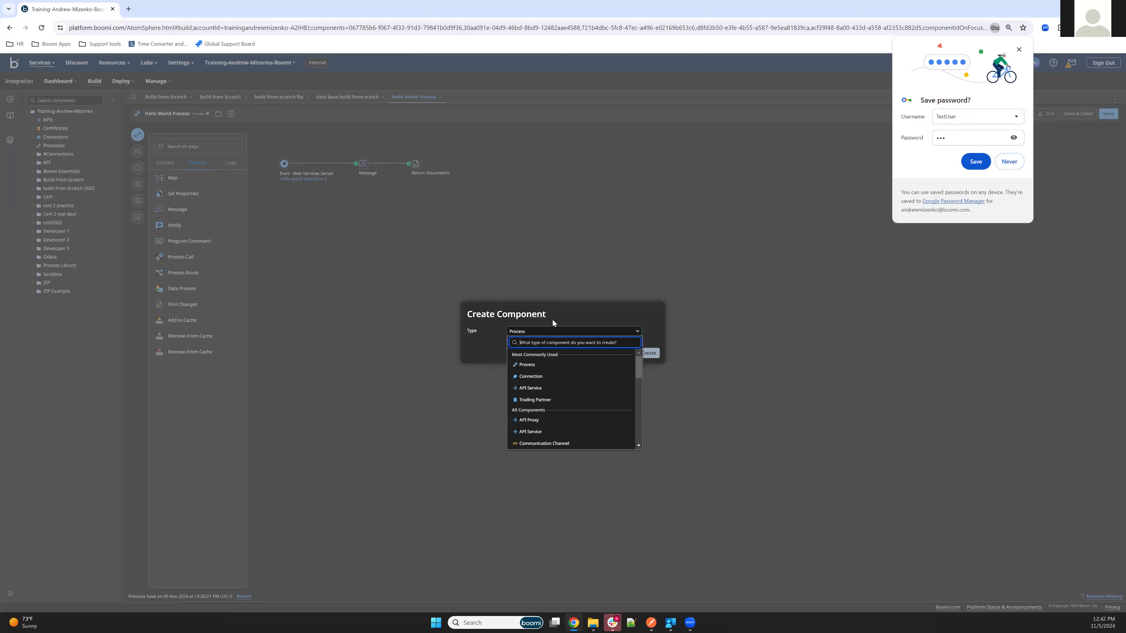
click(564, 326)
click(534, 335)
click(536, 393)
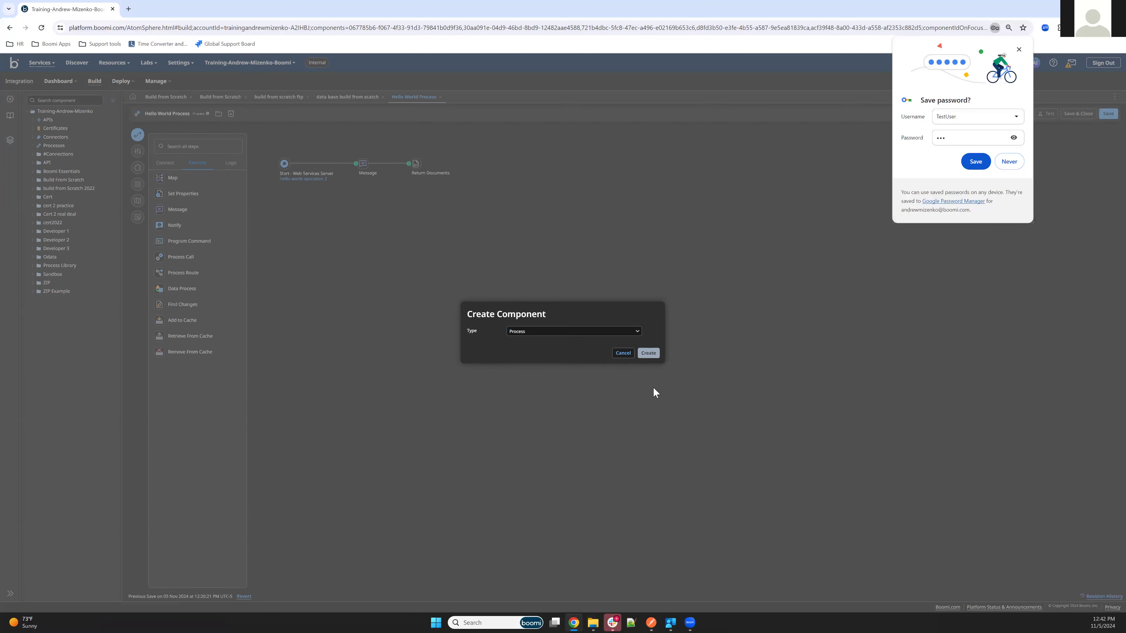
click(619, 354)
click(1018, 51)
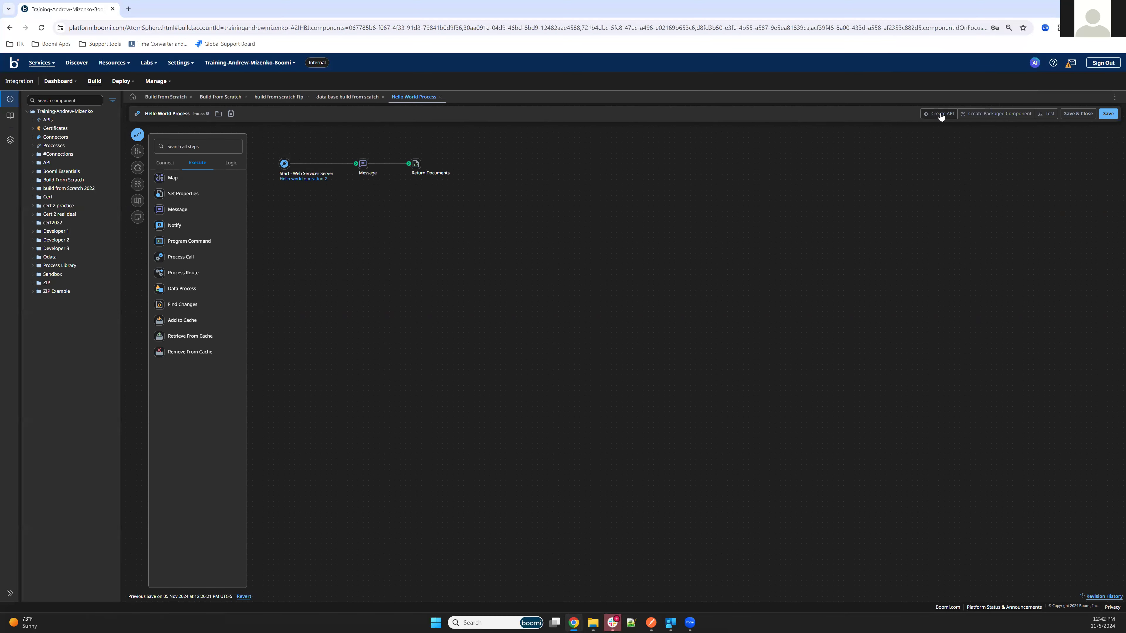
Start an API from Hello World Process named 'Hello World API' with base path heartbeat.
click(939, 113)
drag(576, 260, 510, 261)
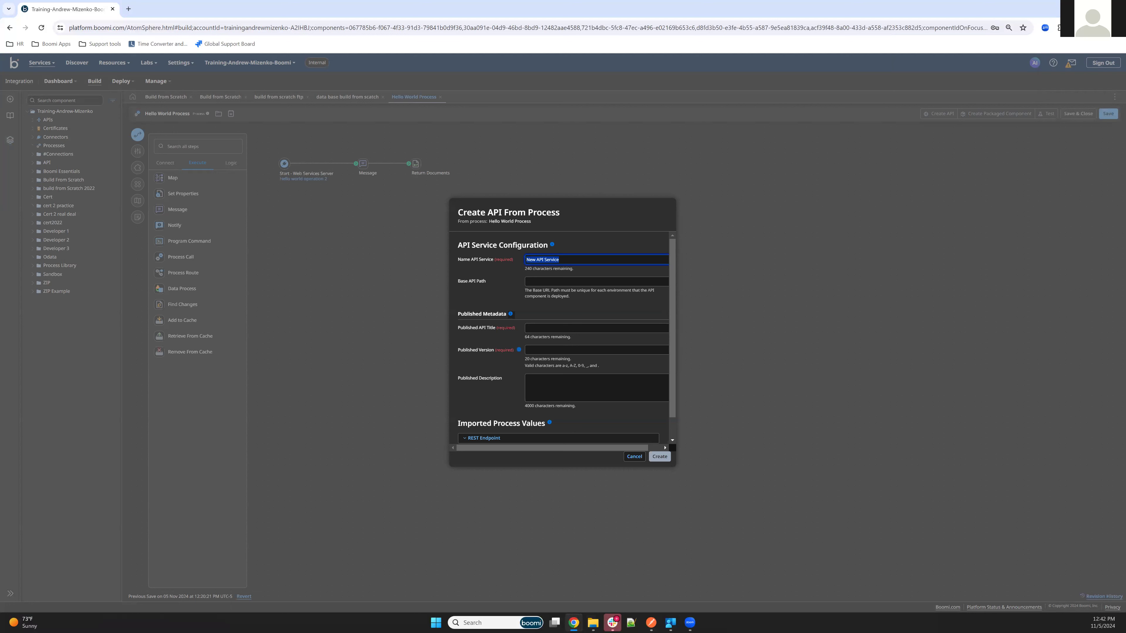
text(Hello World API)
click(568, 282)
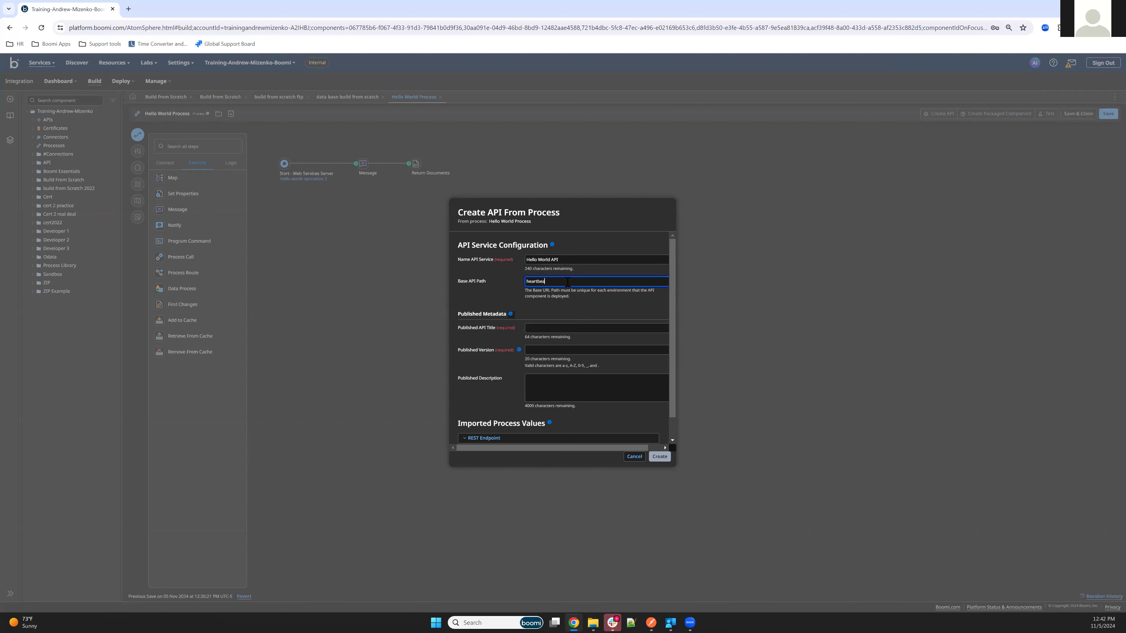
Copy the name 'Hello World API' into the published title and set version 1.
triple_click(549, 260)
key(ctrl+c)
click(547, 330)
key(ctrl+v)
click(554, 351)
text(1)
Expand REST Endpoint, set the helloworld endpoint, and create the API.
scroll(585, 390, down, 1)
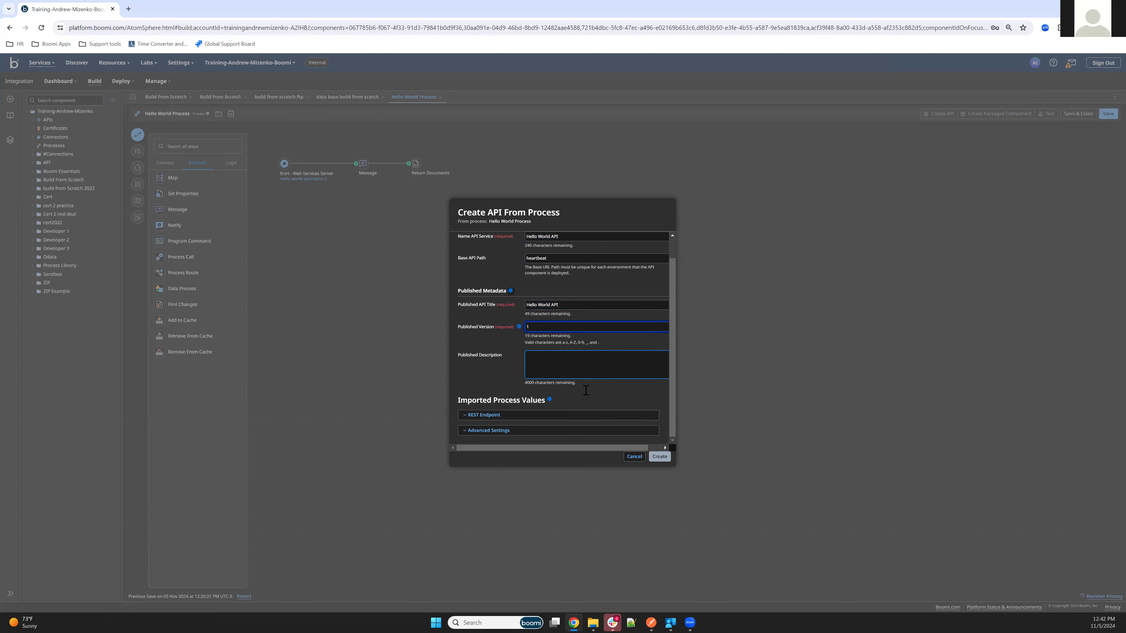
click(481, 416)
scroll(510, 375, down, 4)
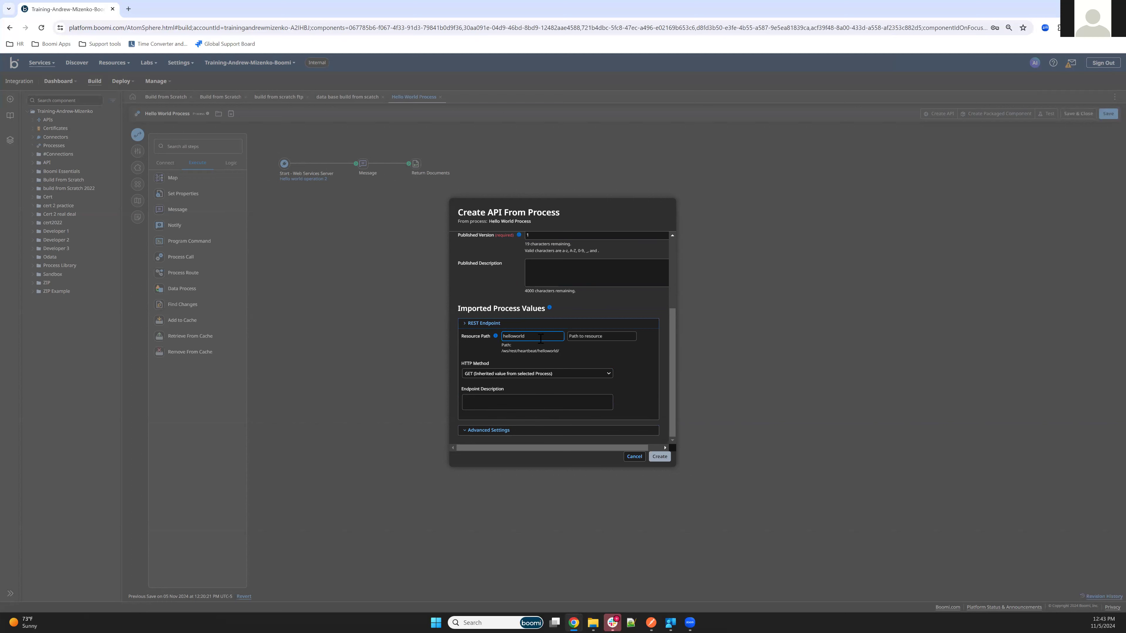
scroll(565, 386, up, 5)
scroll(565, 386, down, 5)
click(660, 457)
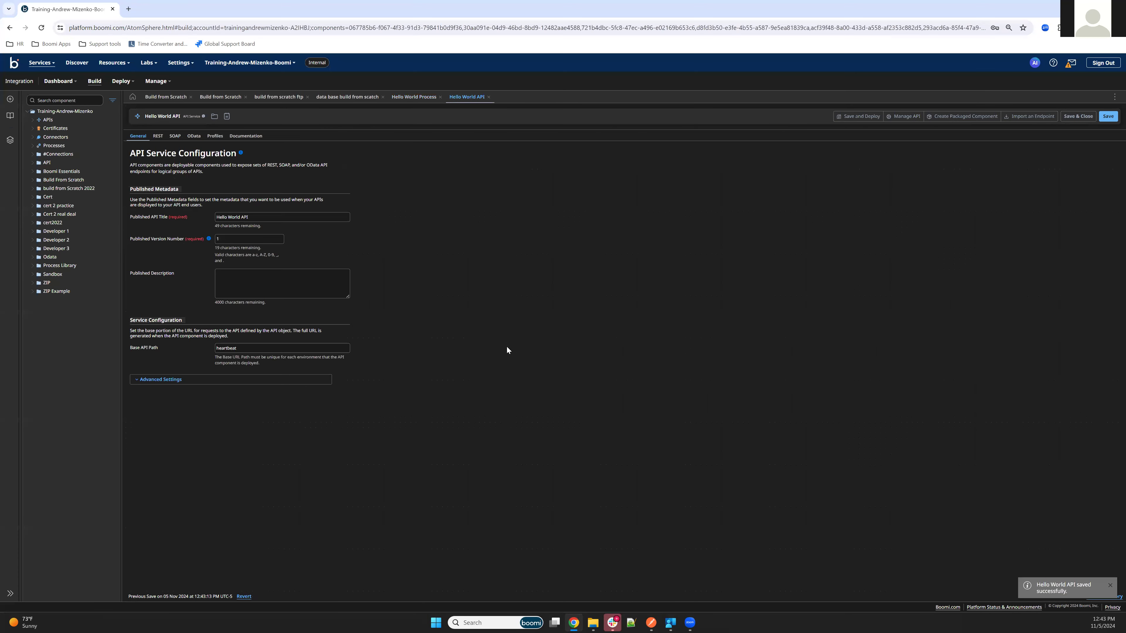
Show the REST tab and expand helloworld to review its GET endpoint running Hello World Process.
click(156, 137)
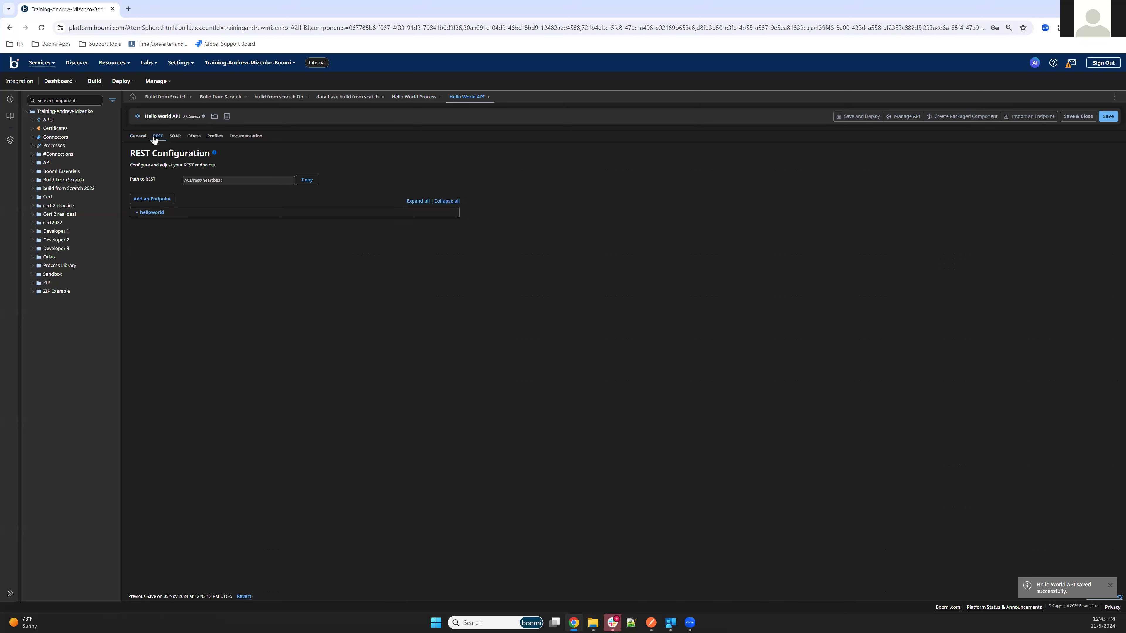
click(148, 213)
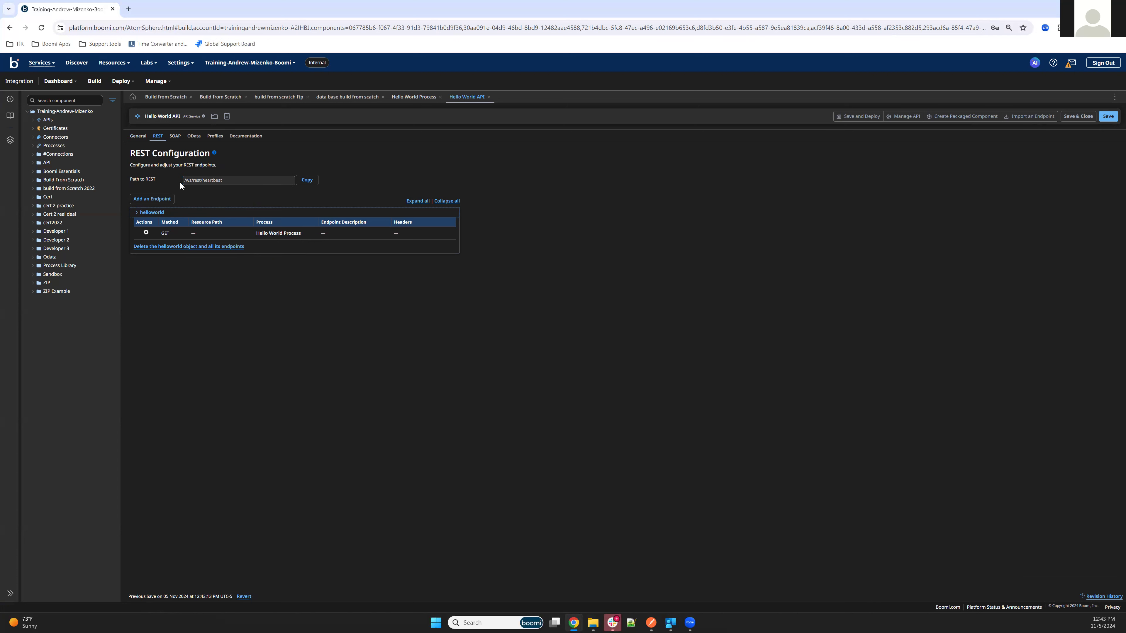
click(188, 182)
click(171, 205)
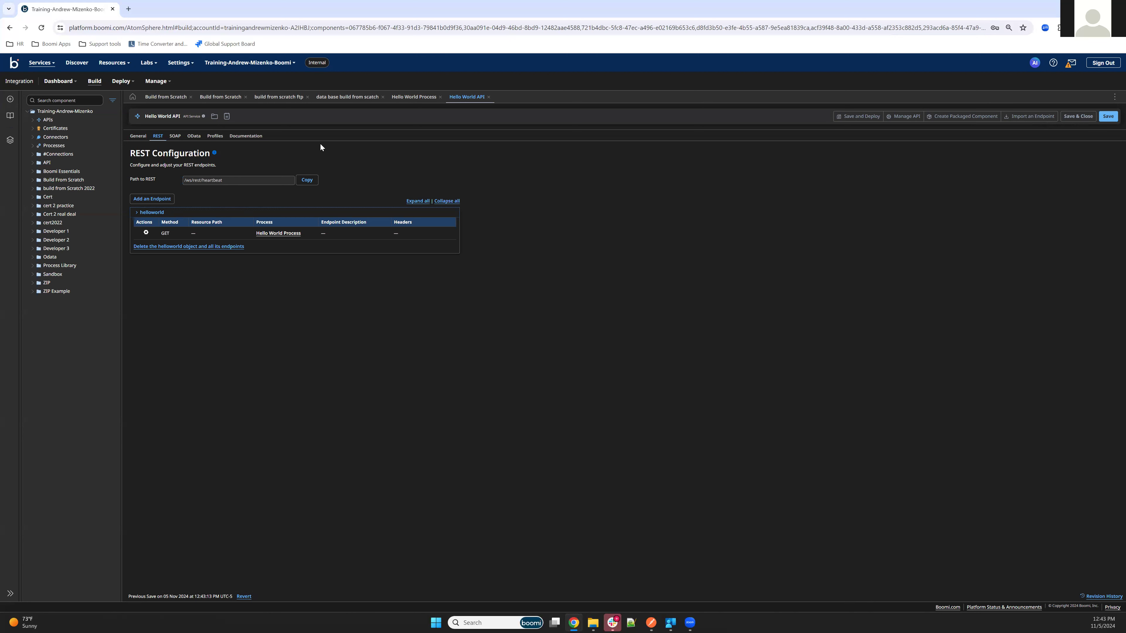
Save and deploy to the Test (Local Test Gateway) environment with the Gold plan.
click(845, 121)
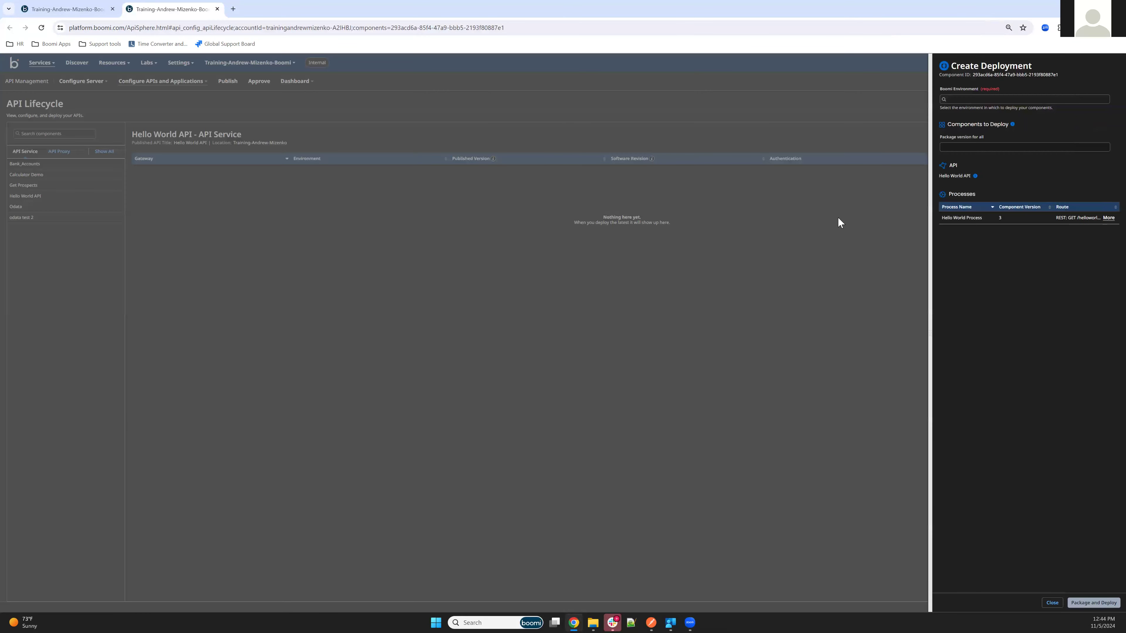
click(970, 99)
click(969, 109)
click(963, 151)
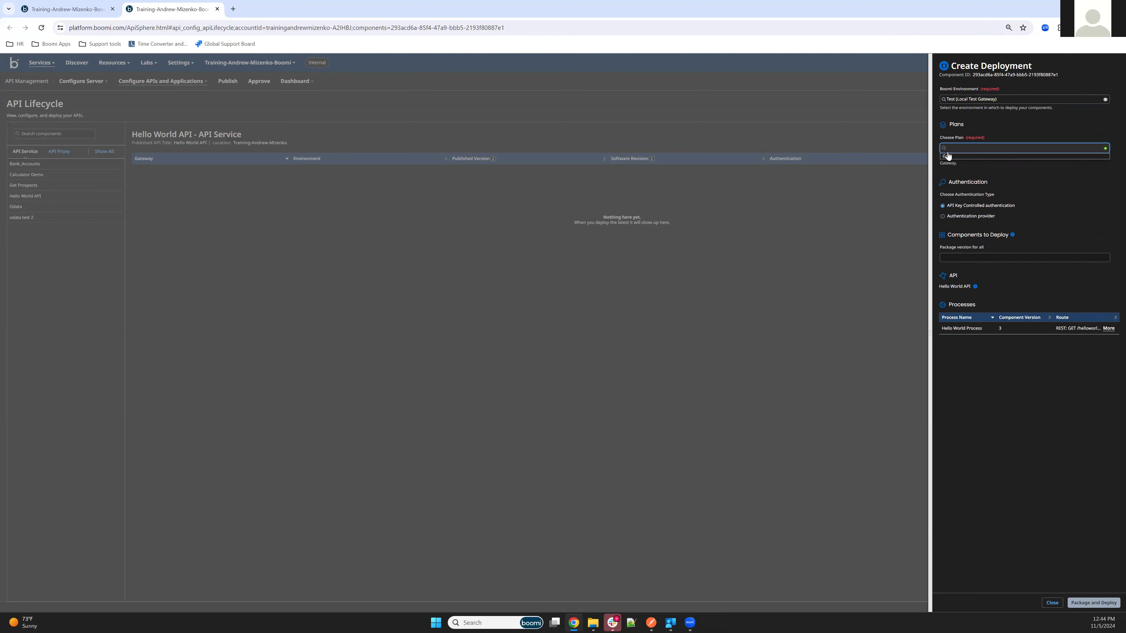
click(948, 155)
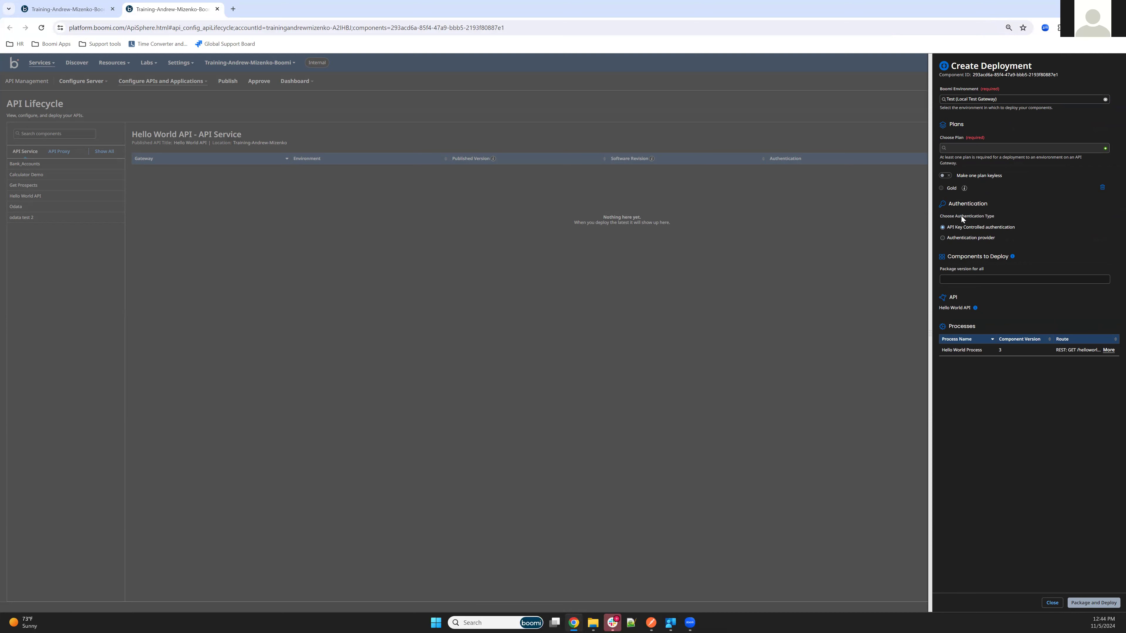
Use Test Gateway Basic Auth as the authentication provider and package and deploy.
click(943, 238)
click(1003, 264)
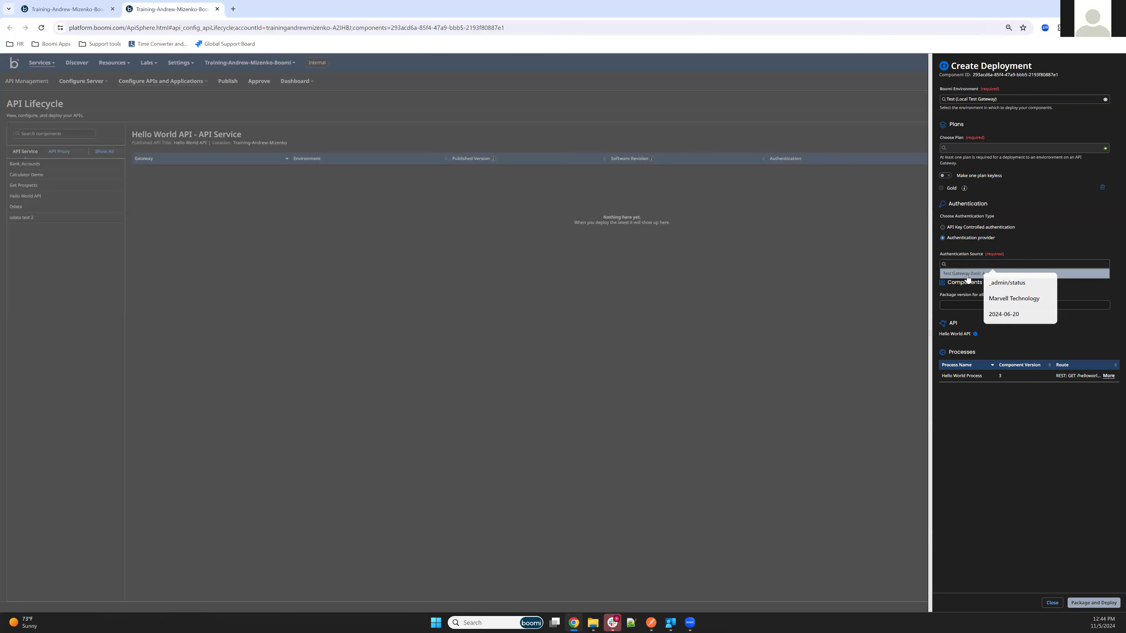
click(971, 274)
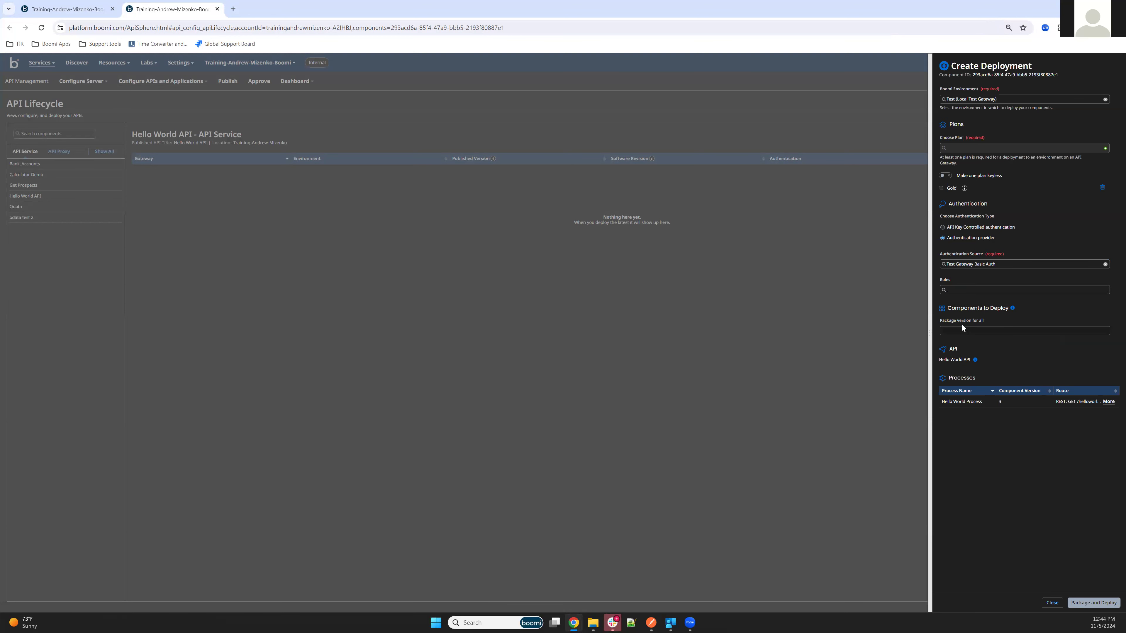
click(950, 328)
click(979, 365)
click(1085, 605)
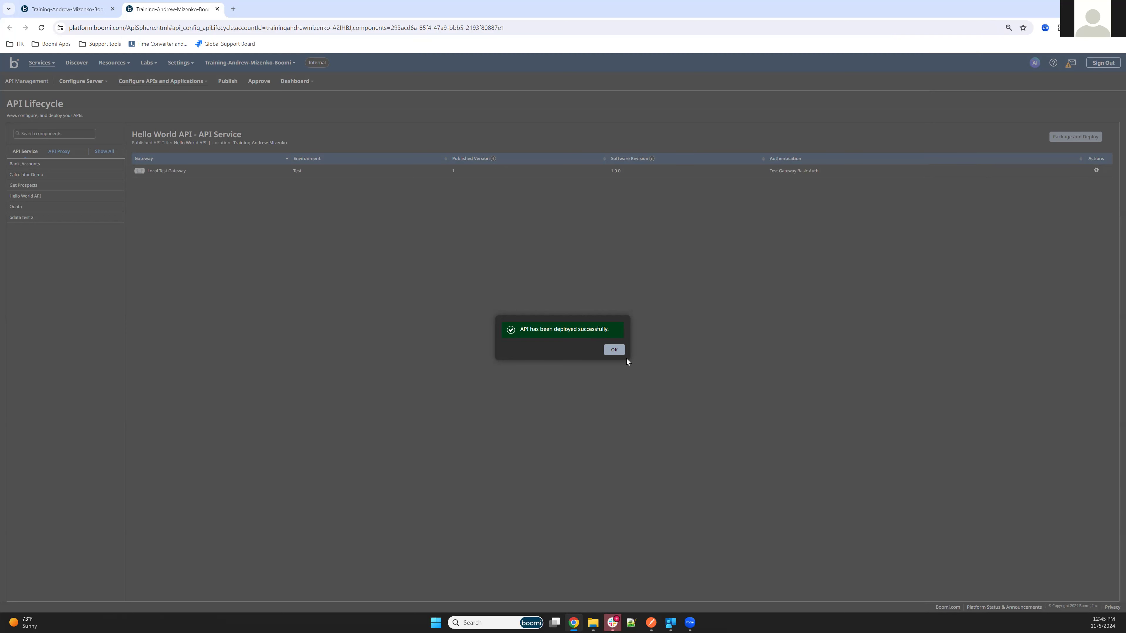
click(614, 350)
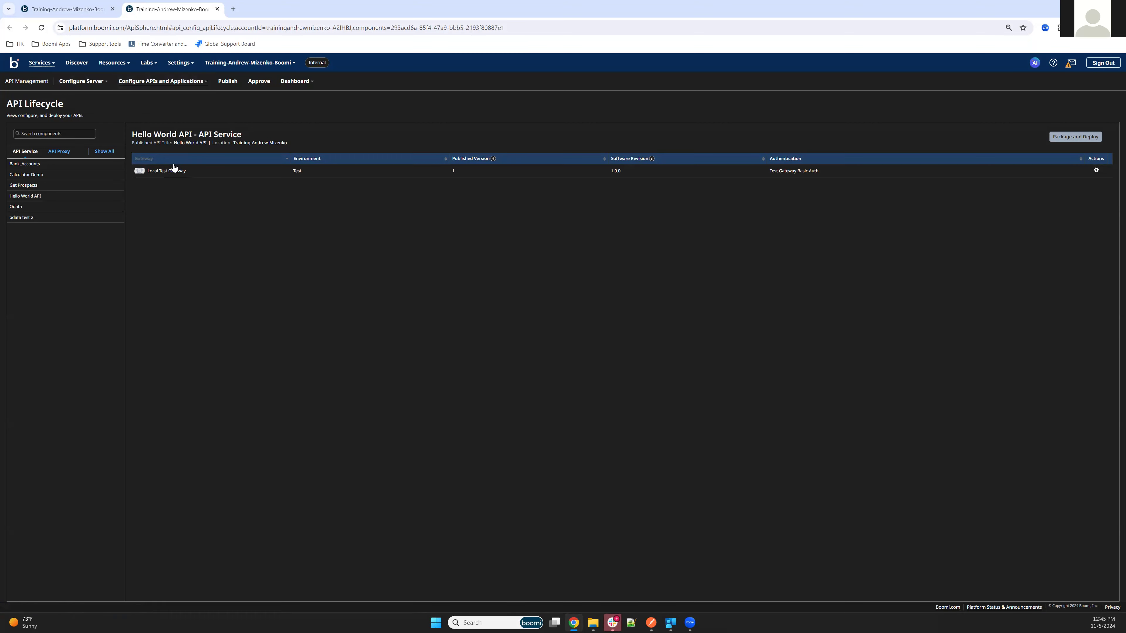
Create and save a Hello World application assigned to Local Test Gateway.
click(146, 83)
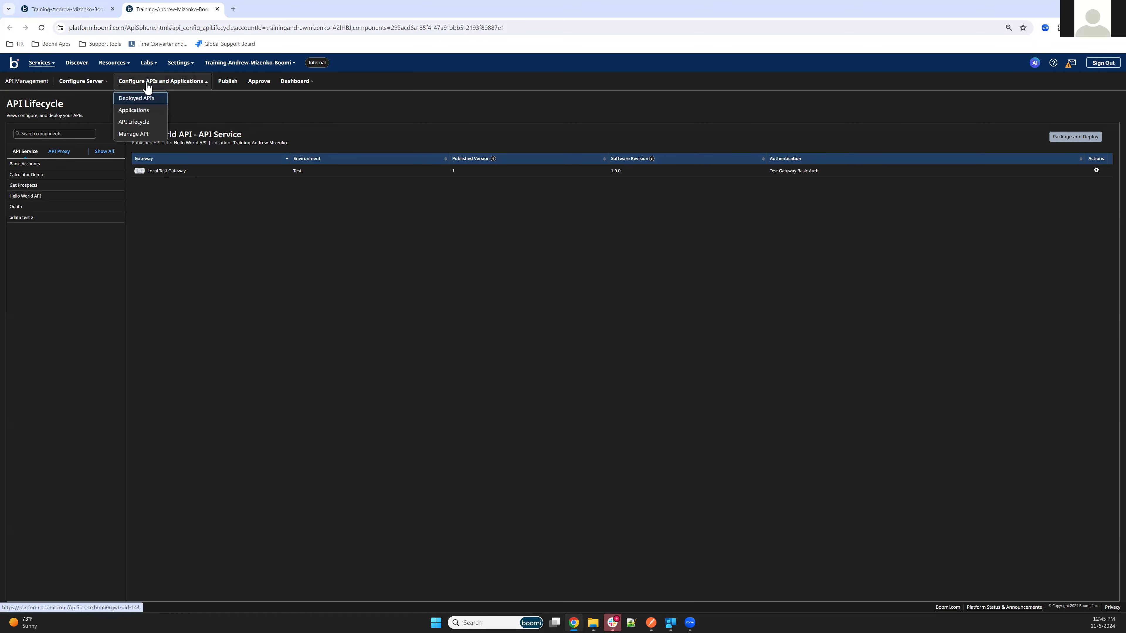
click(146, 114)
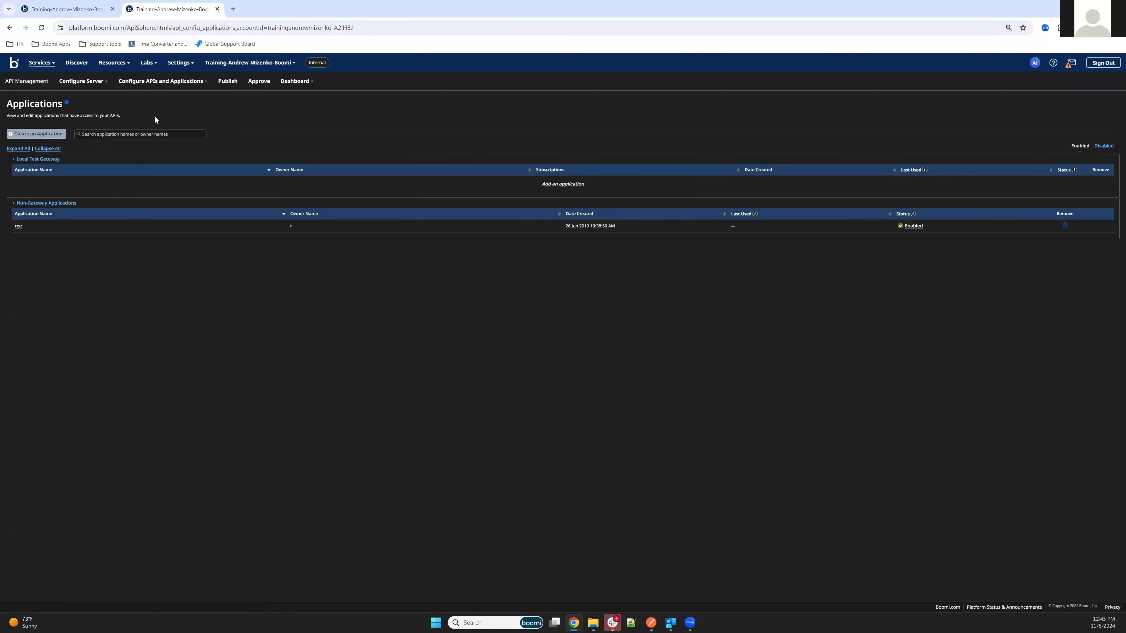
click(38, 135)
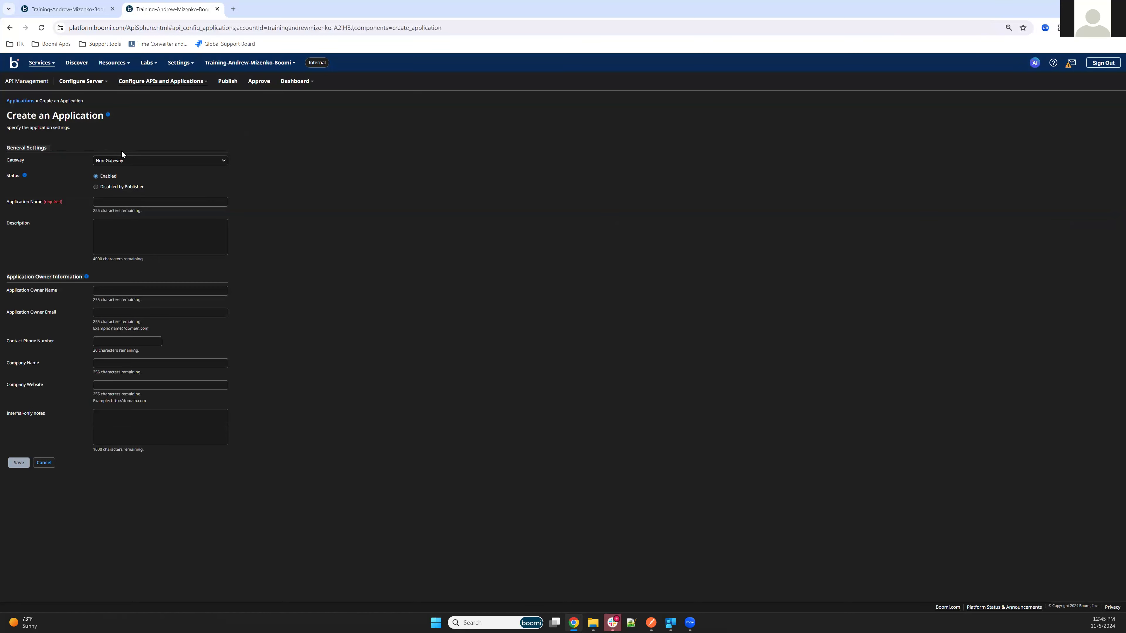
click(125, 160)
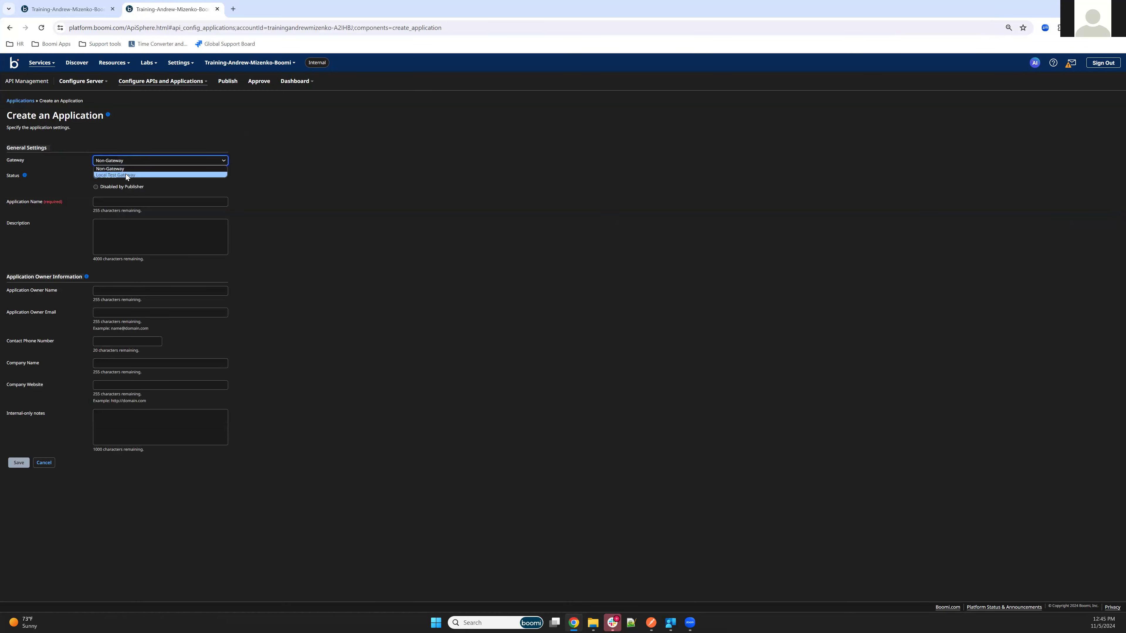
click(126, 174)
click(132, 201)
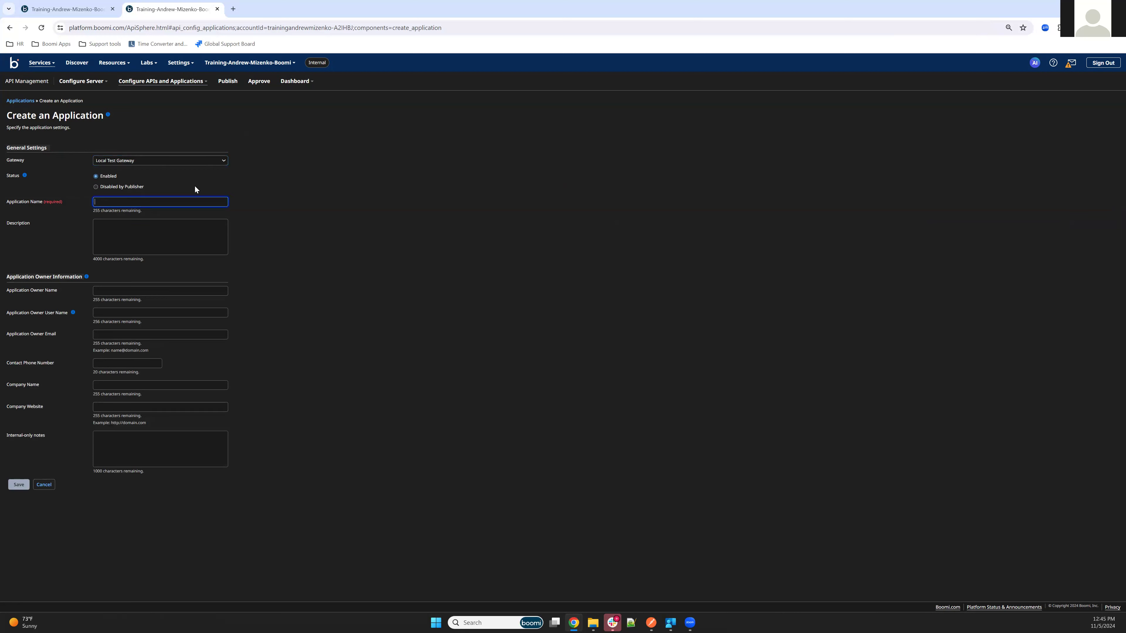
text(Hello World)
click(18, 484)
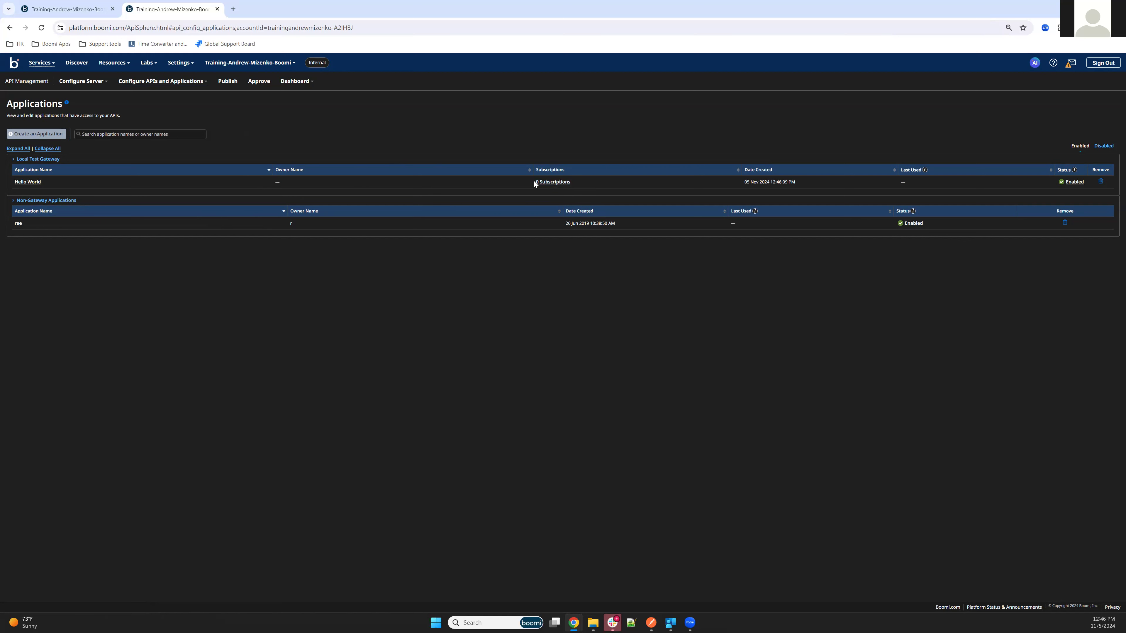
Subscribe the Hello World application to Hello World API on the Gold plan.
click(550, 182)
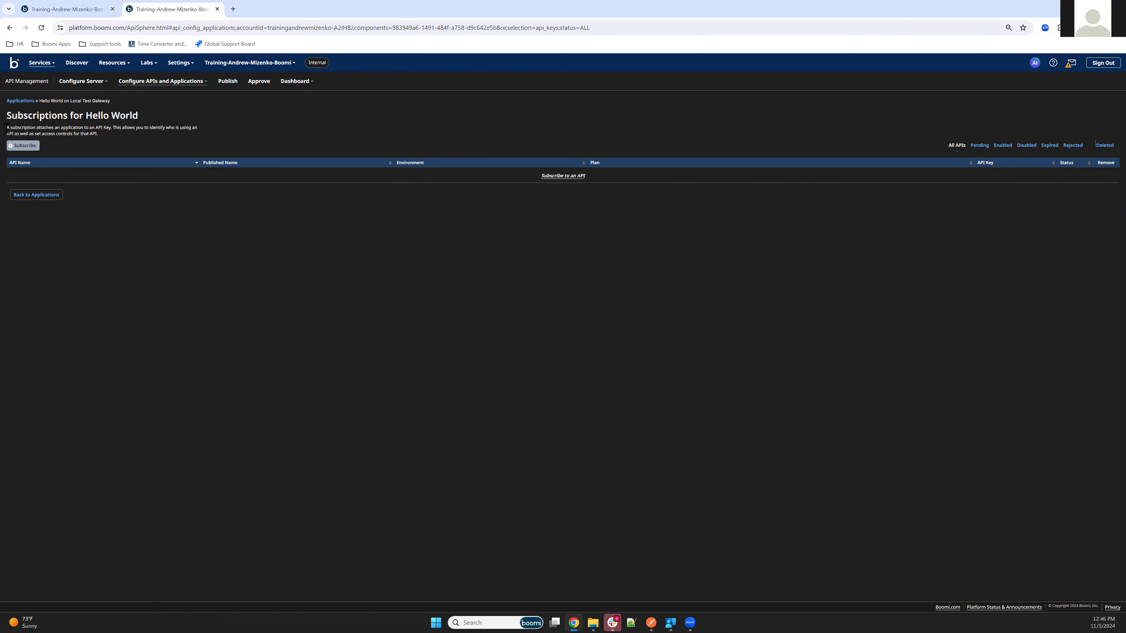
click(25, 146)
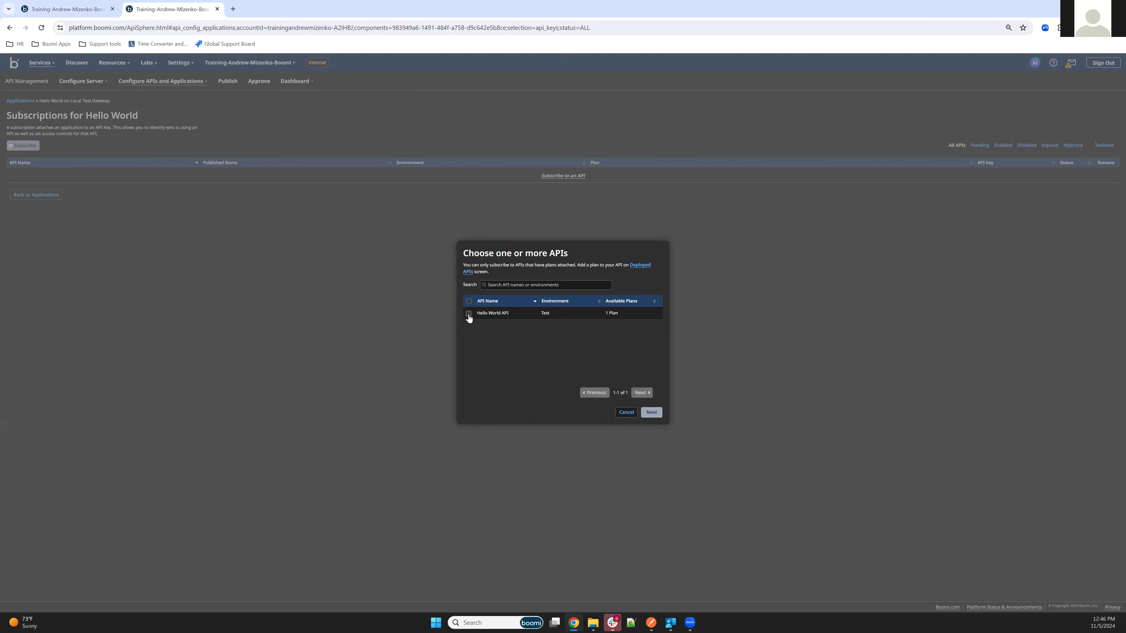
click(651, 413)
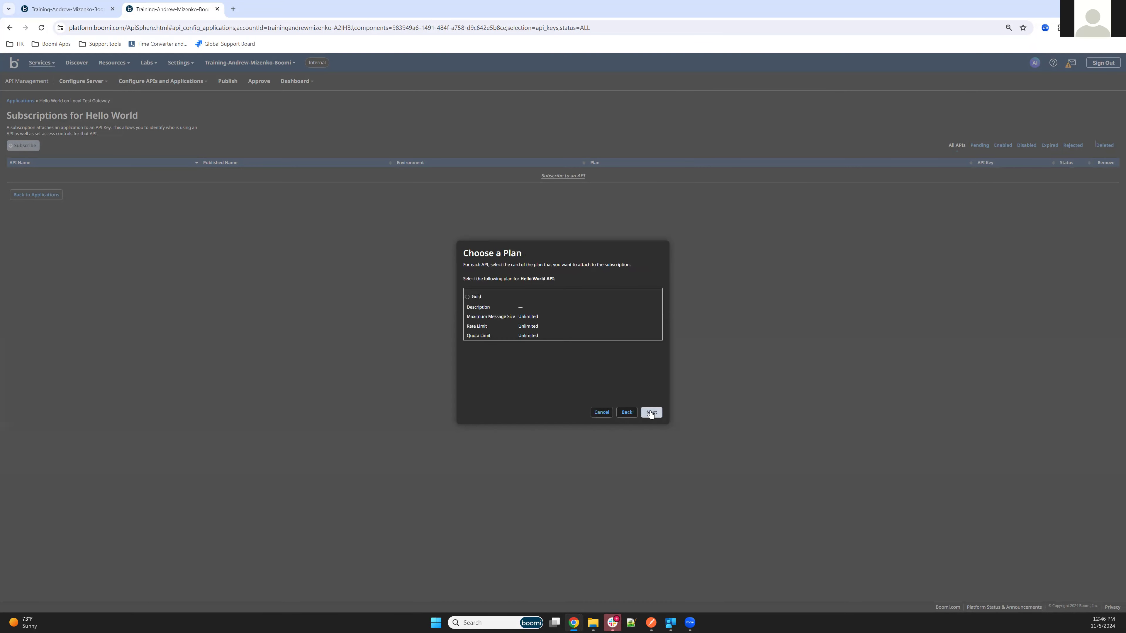
click(468, 297)
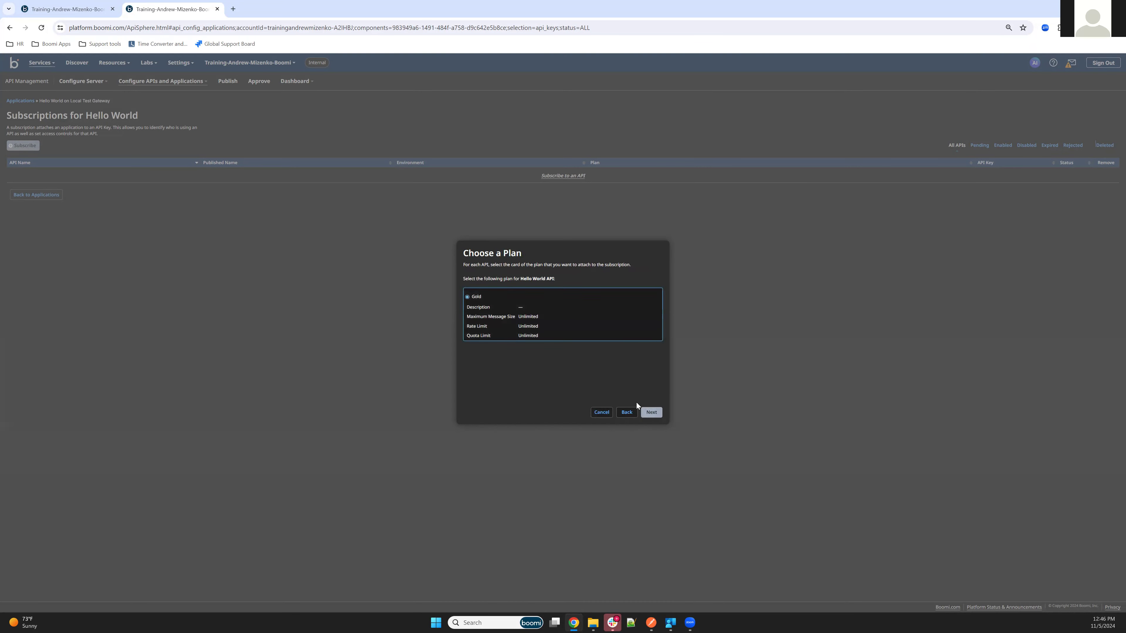
click(652, 412)
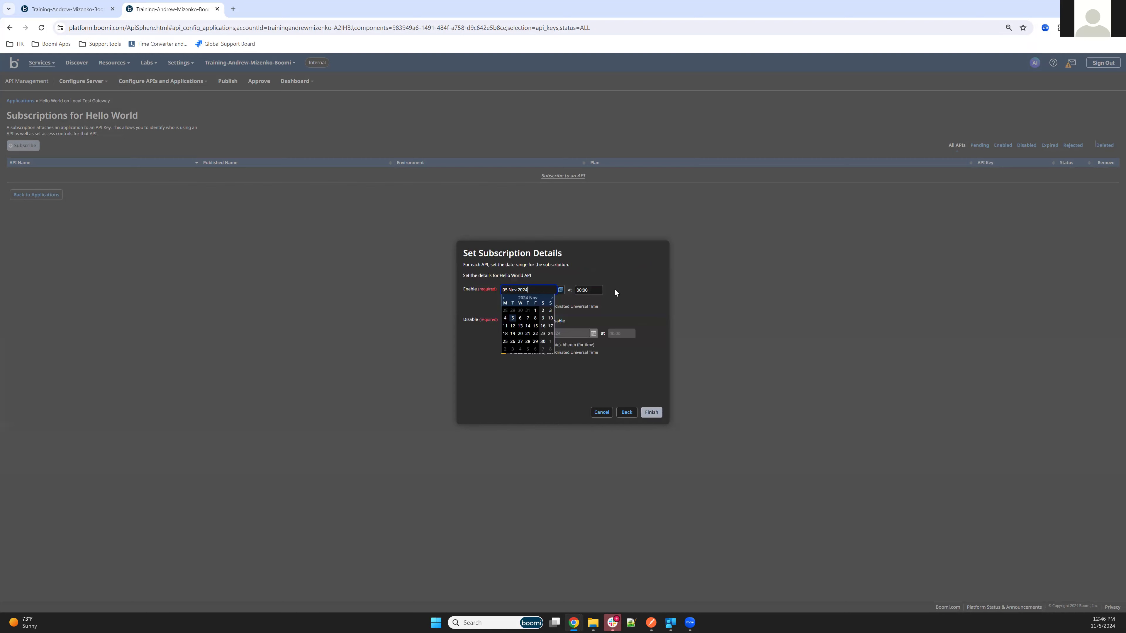
click(660, 415)
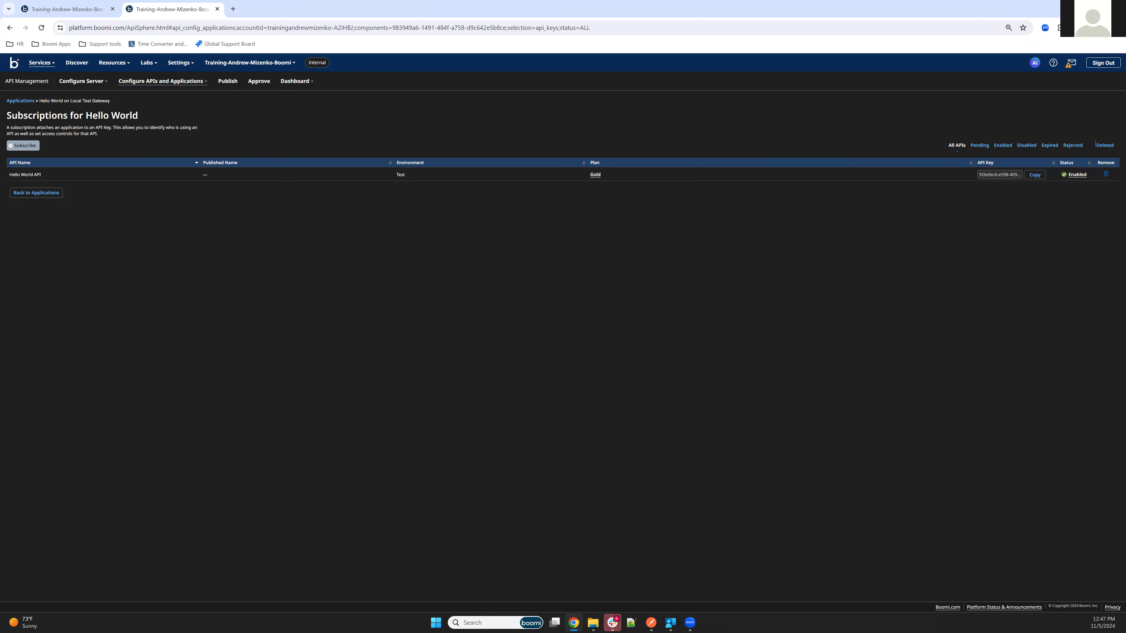
click(651, 622)
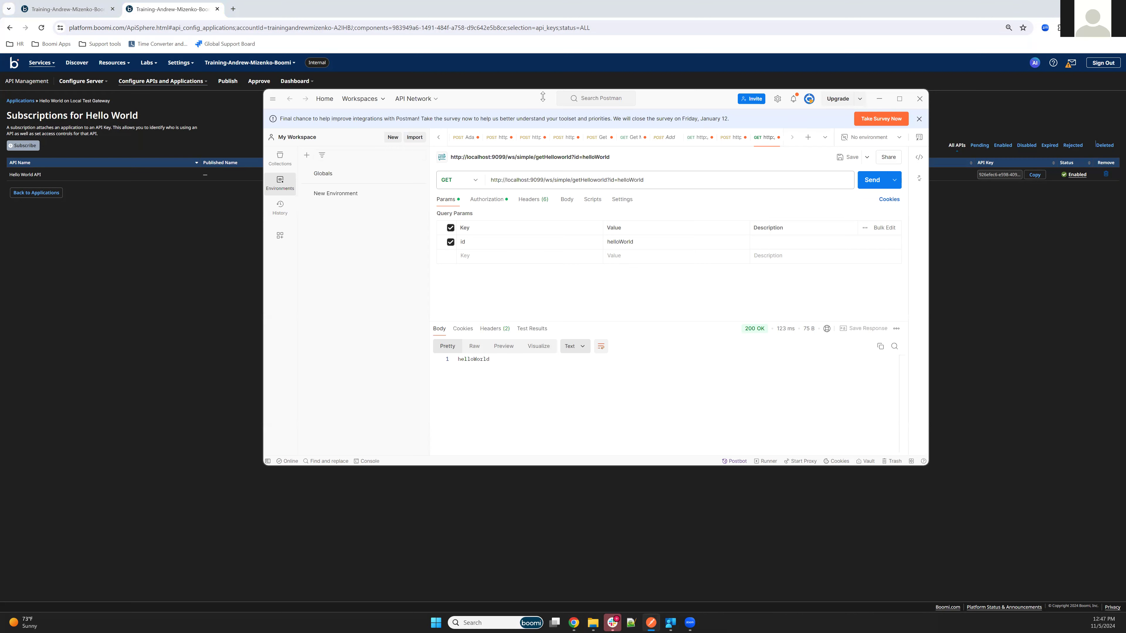
Move Postman aside and copy the Hello World subscription's API key.
drag(592, 106, 675, 184)
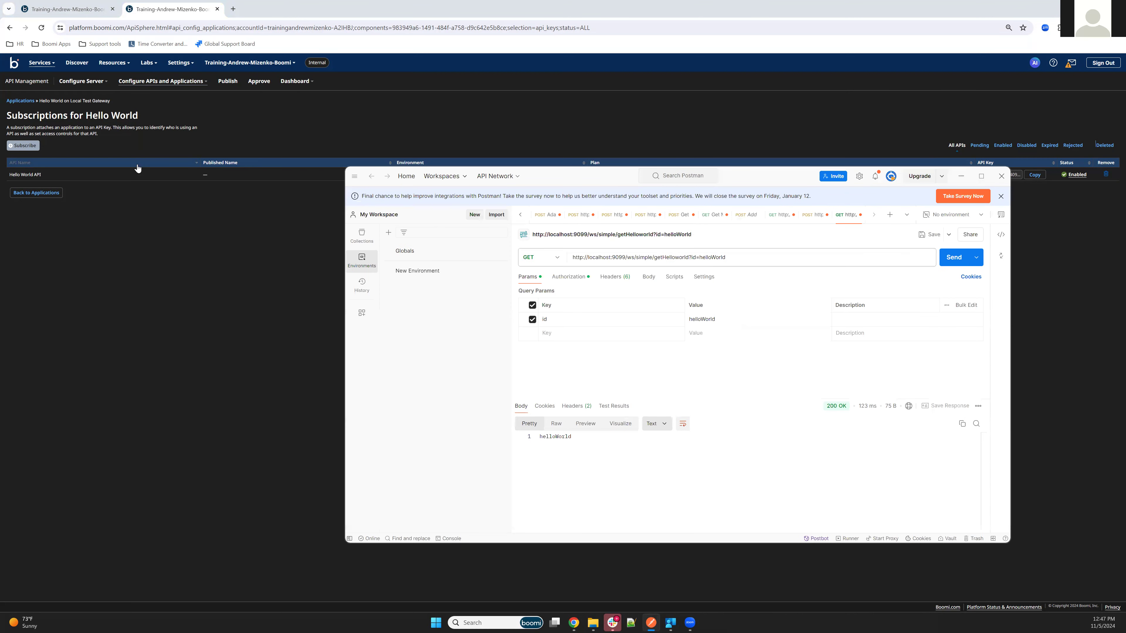
drag(601, 179, 547, 202)
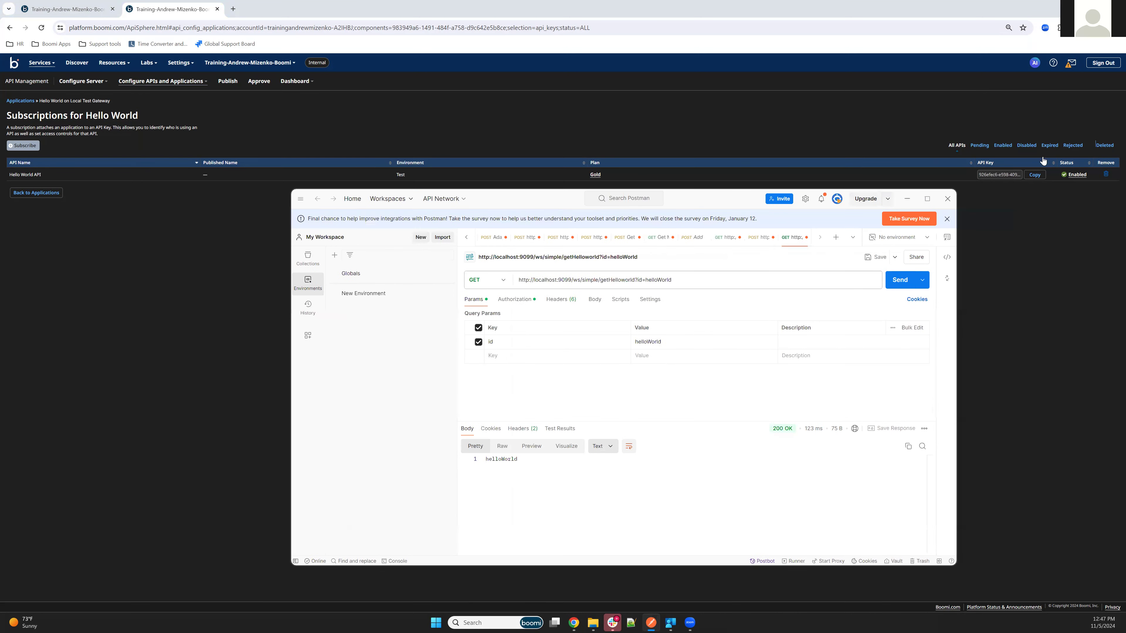
click(1035, 175)
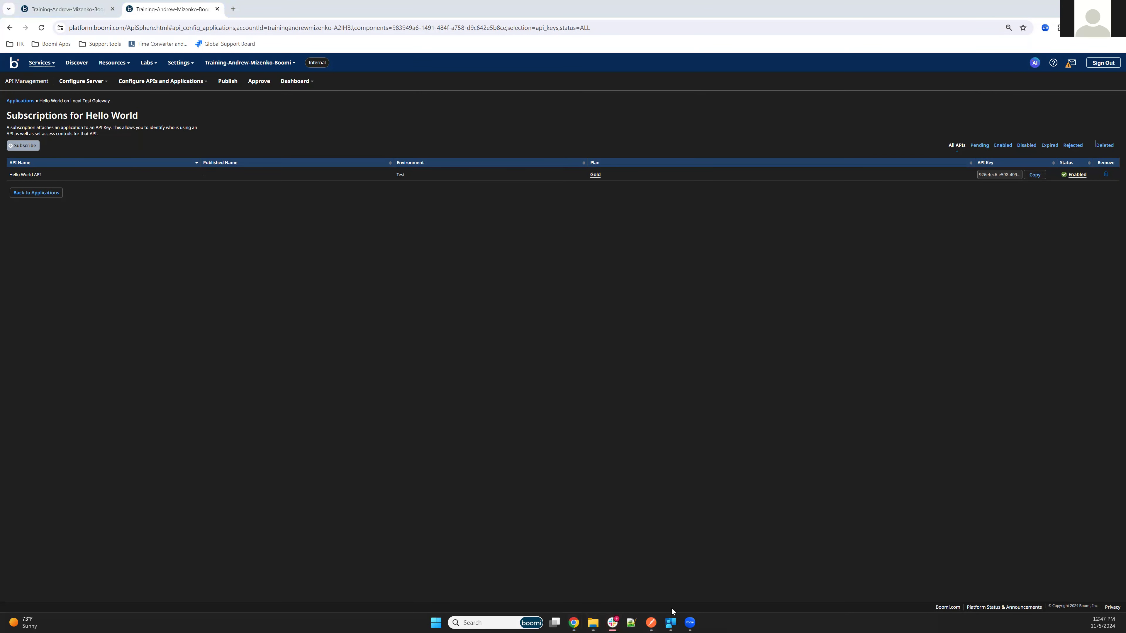
click(651, 623)
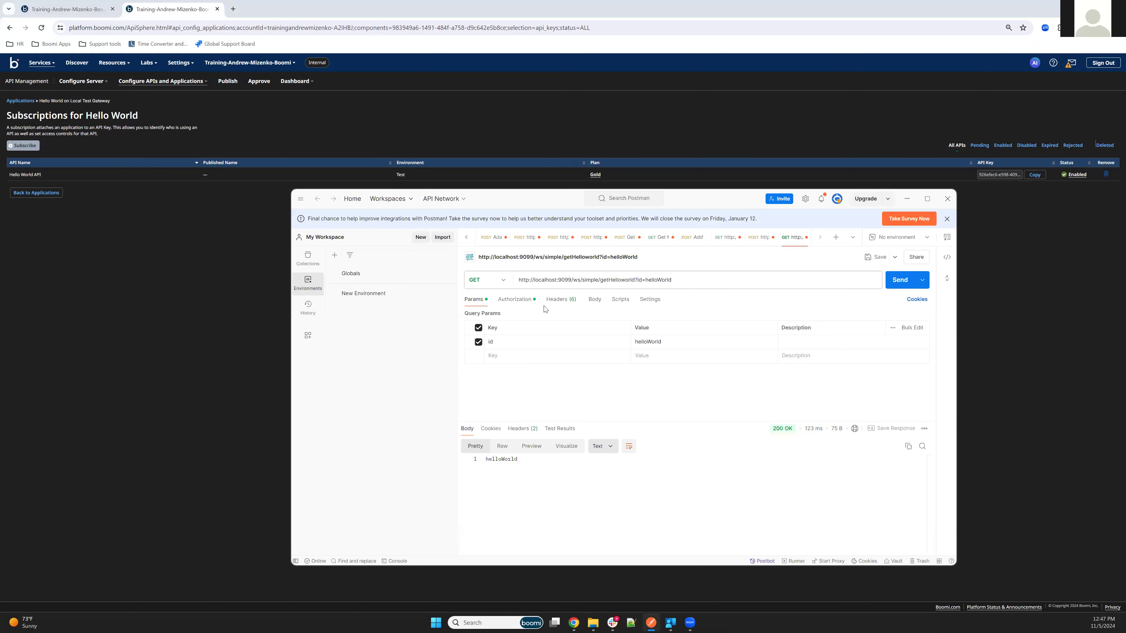
Add an x-api-key header in Postman with the copied subscription API key as value.
click(562, 300)
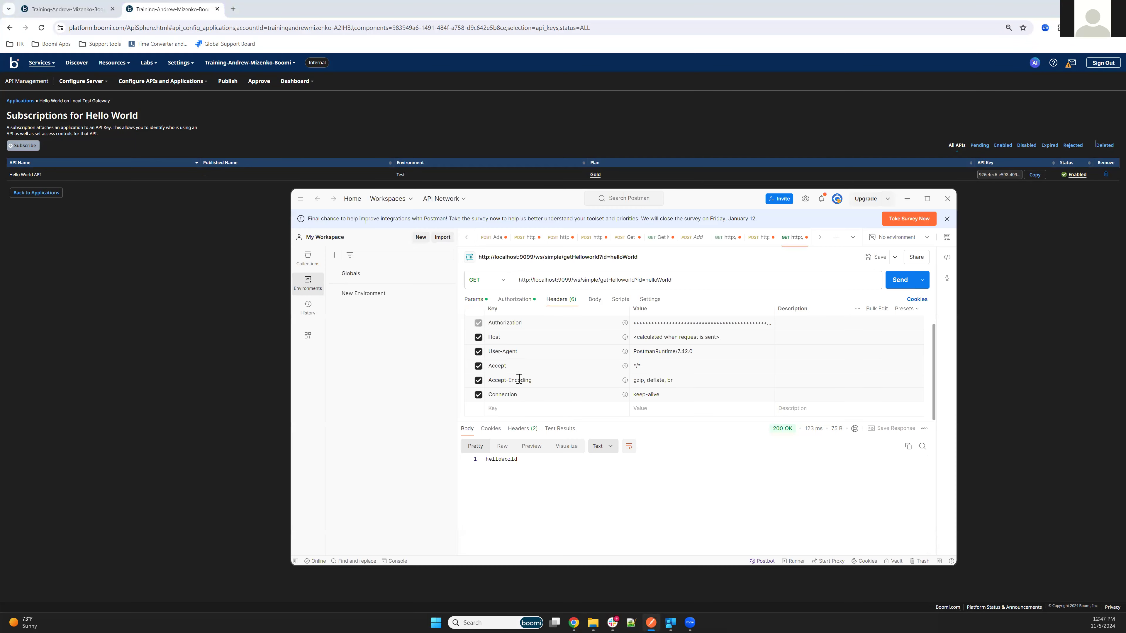
scroll(497, 408, up, 1)
click(499, 413)
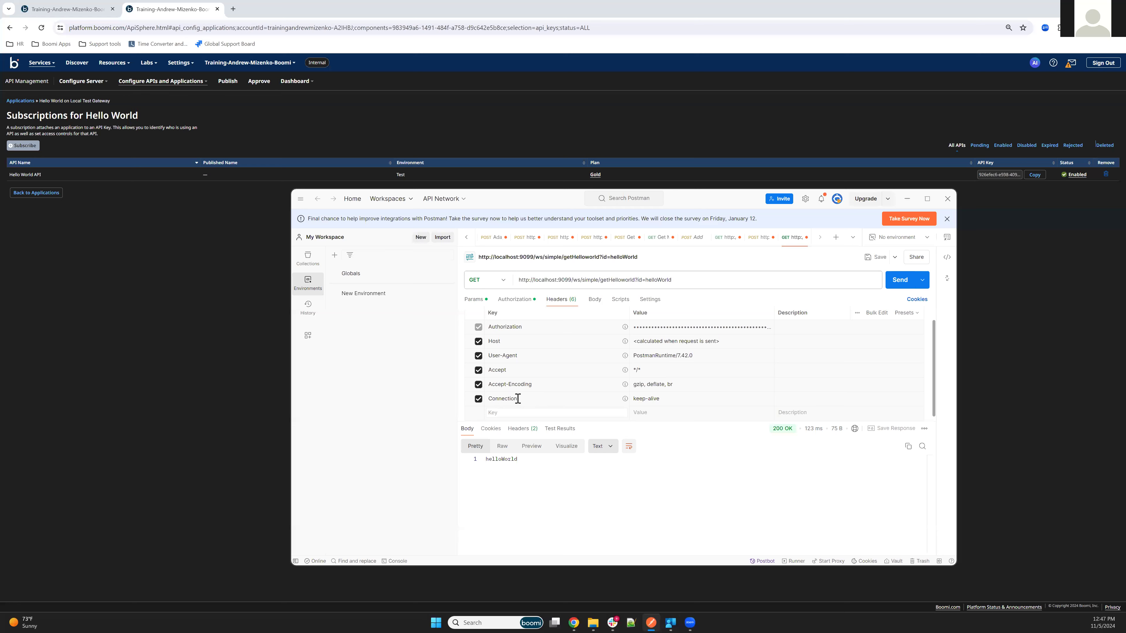
text(x-)
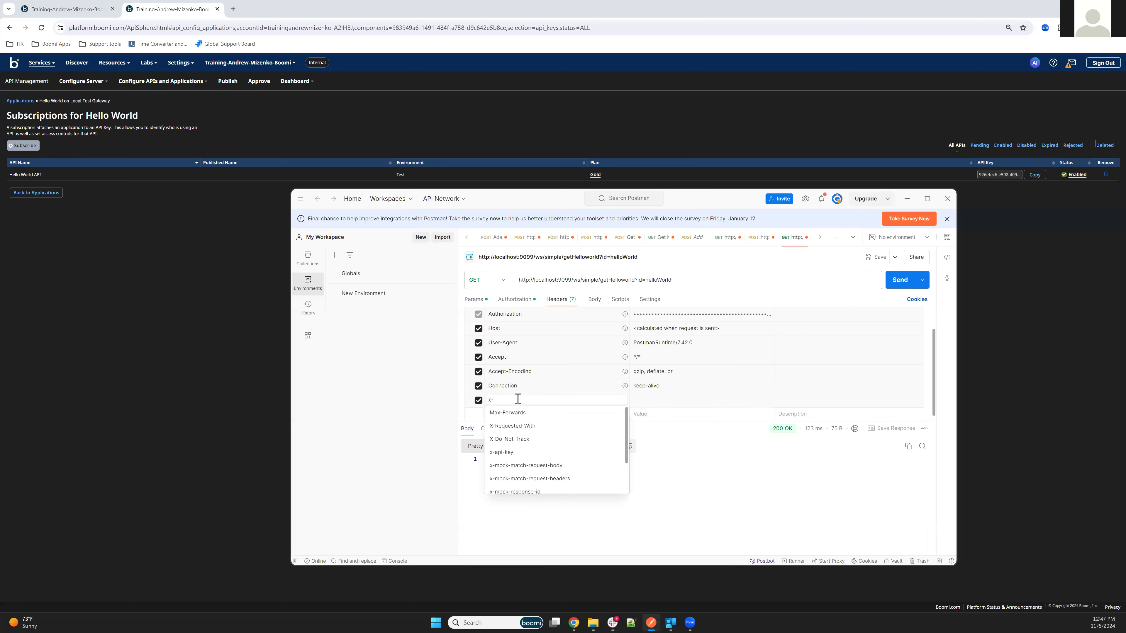
click(514, 439)
click(538, 399)
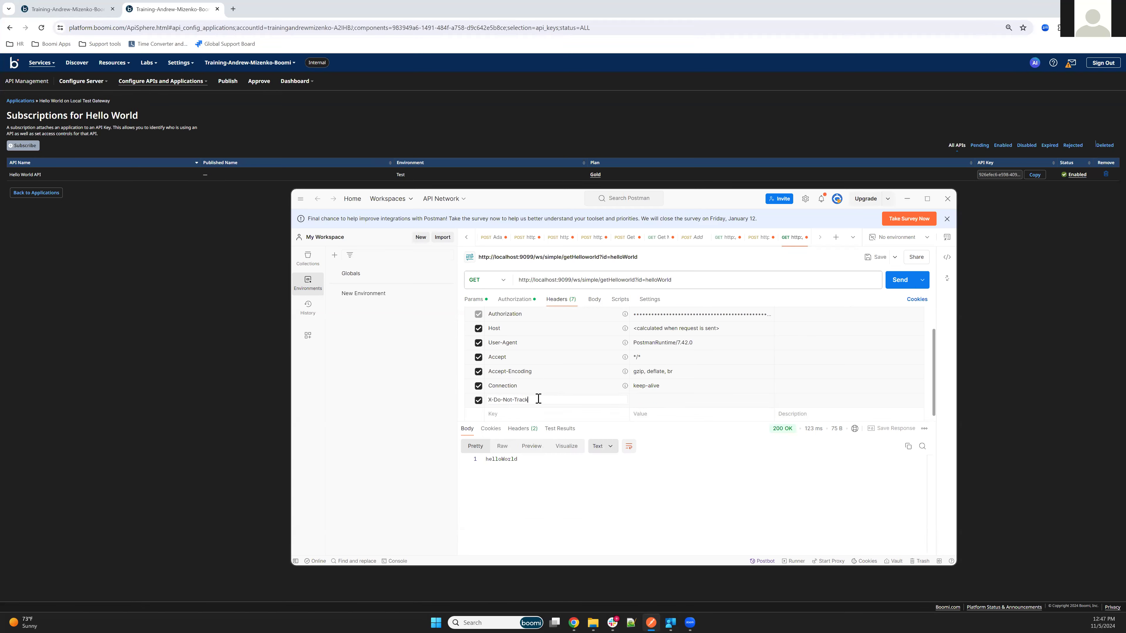
key(BackSpace)
key(BackSpace)
key(BackSpace)
key(BackSpace)
key(BackSpace)
key(BackSpace)
key(BackSpace)
text(api)
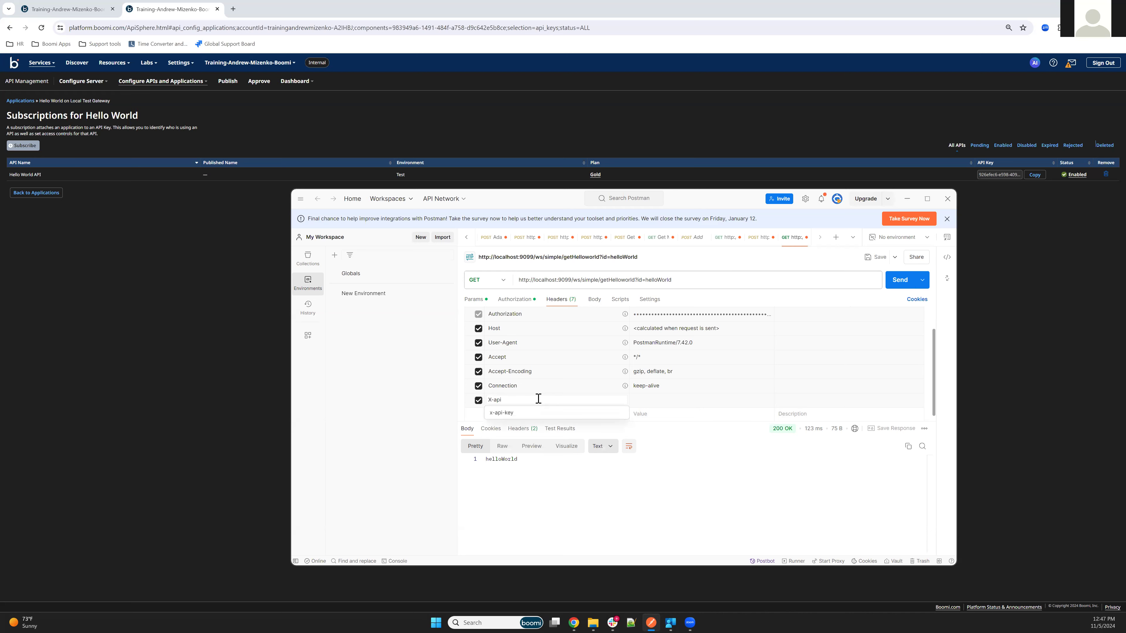
click(505, 412)
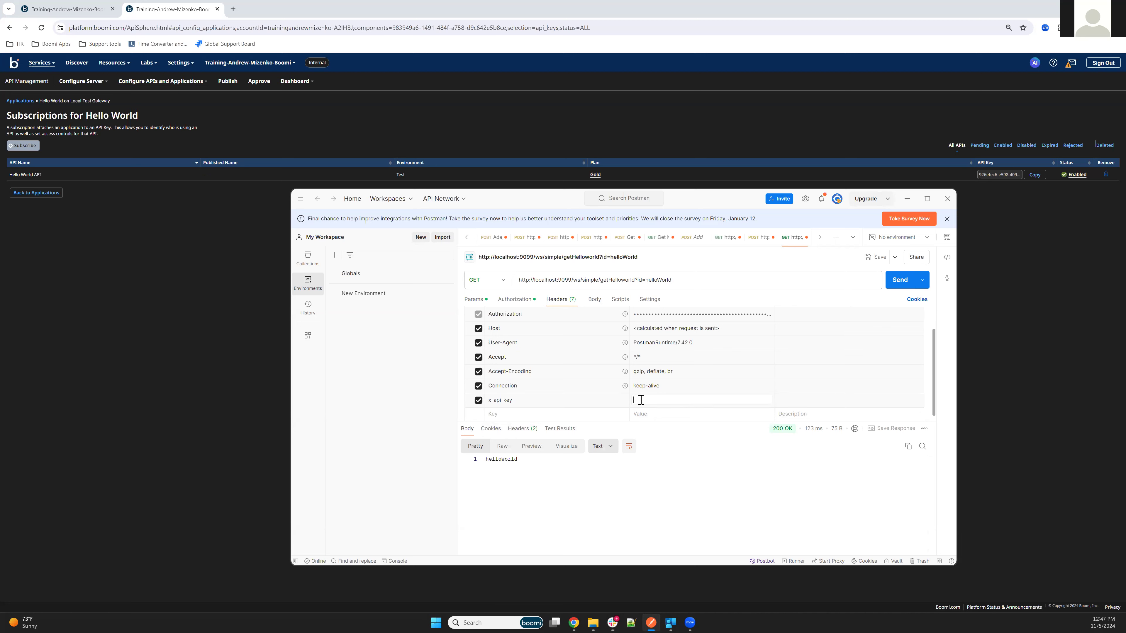
key(ctrl+v)
click(88, 89)
click(78, 95)
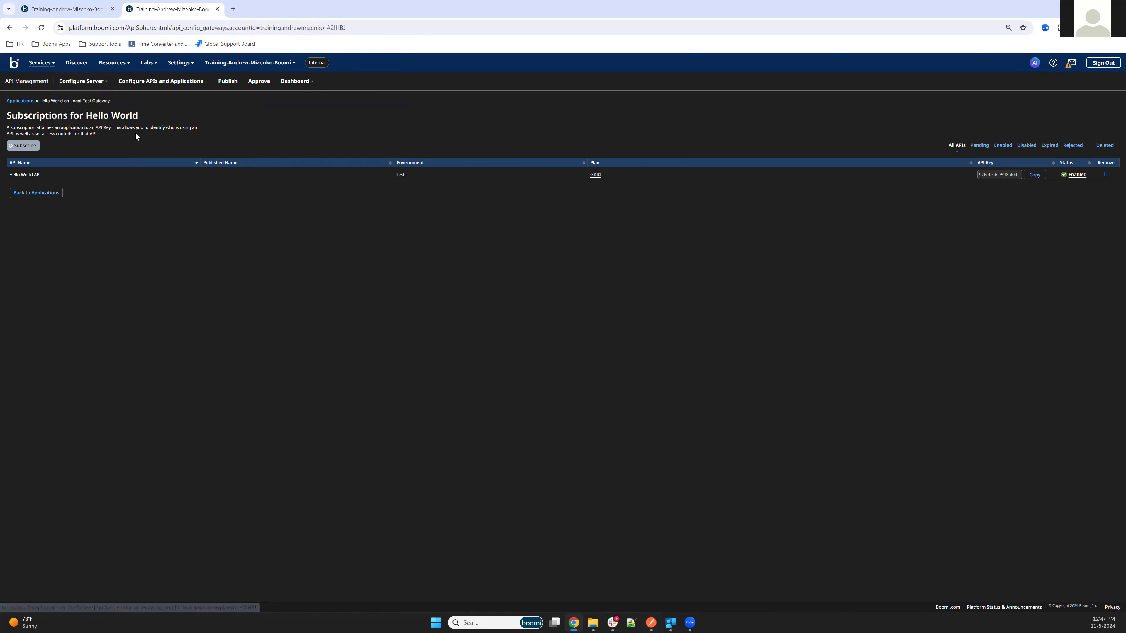
click(243, 163)
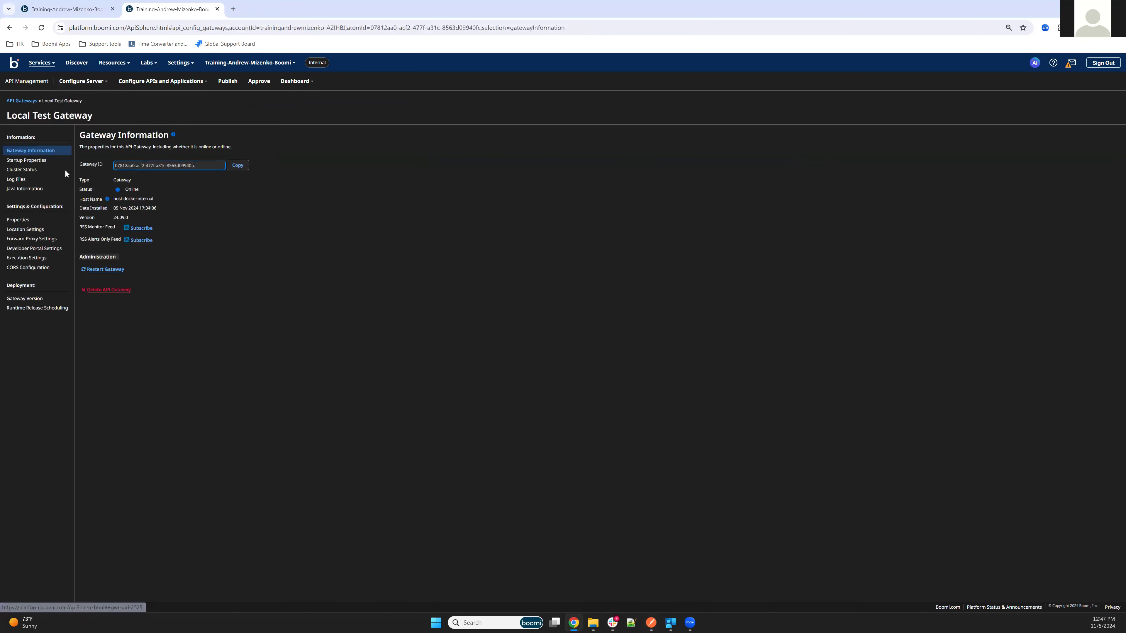
click(28, 231)
click(208, 206)
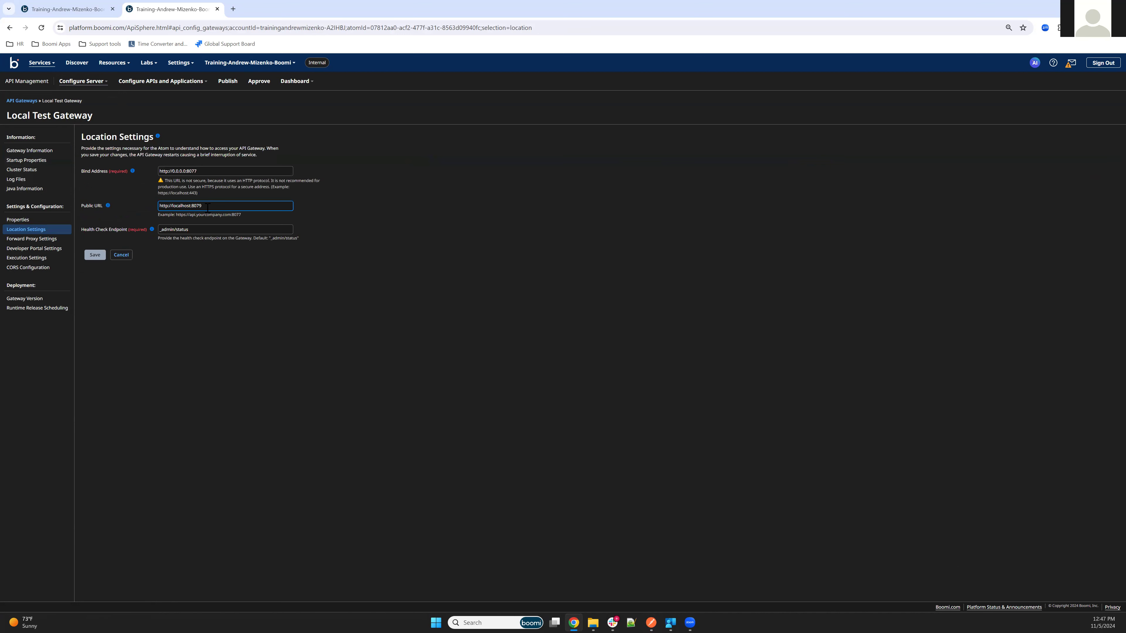
key(ctrl+a)
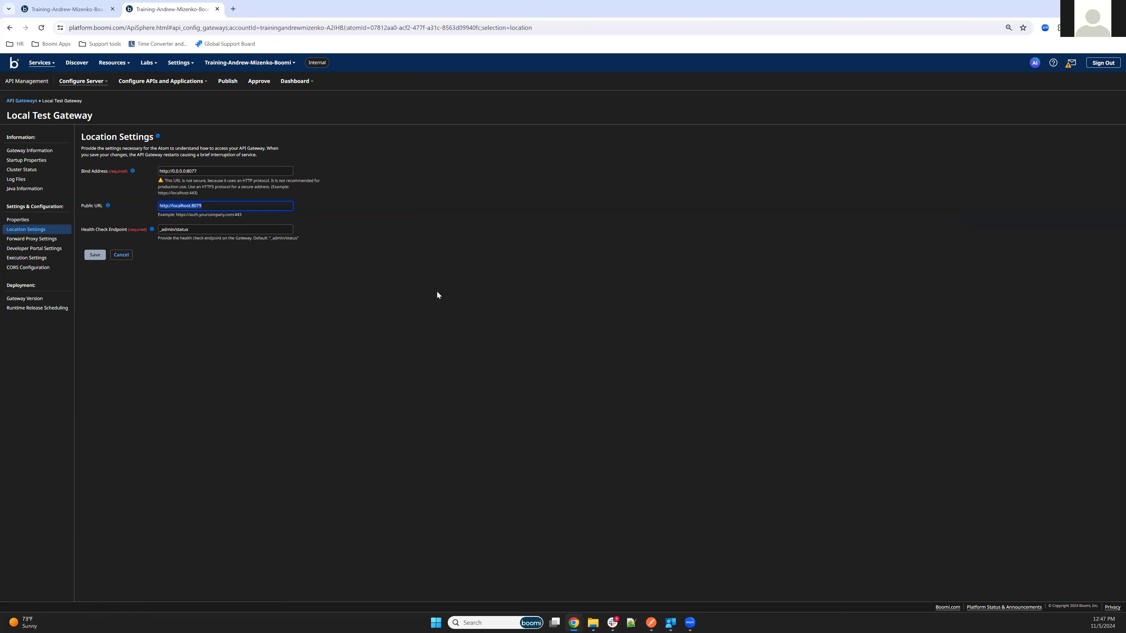
key(alt+Tab)
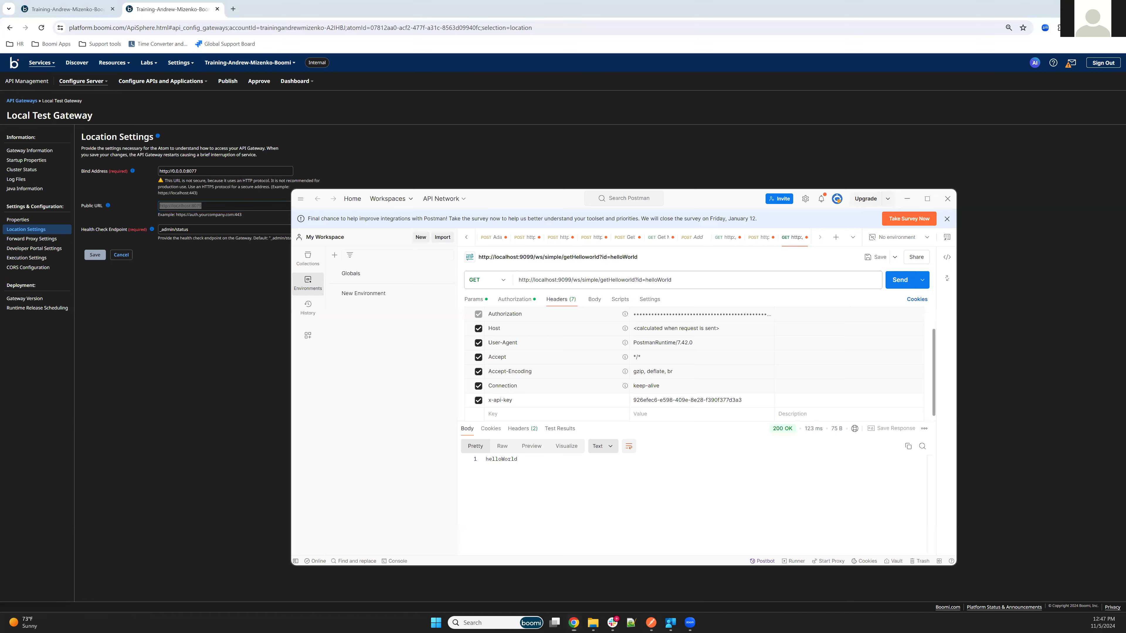
drag(571, 280, 517, 280)
key(ctrl+v)
click(600, 280)
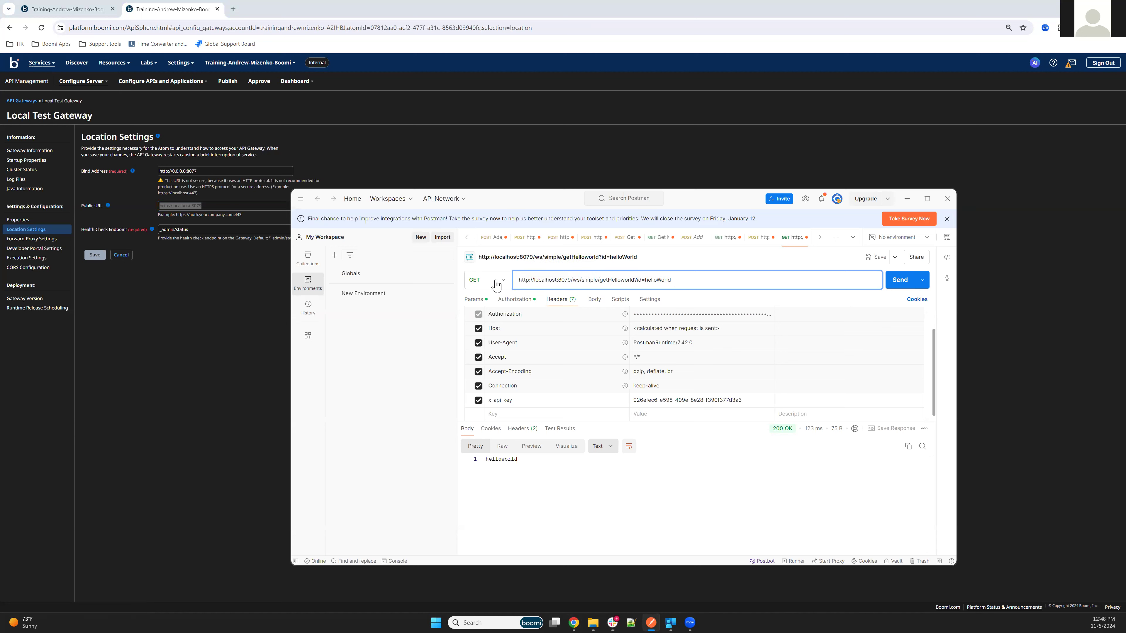
click(473, 298)
click(478, 342)
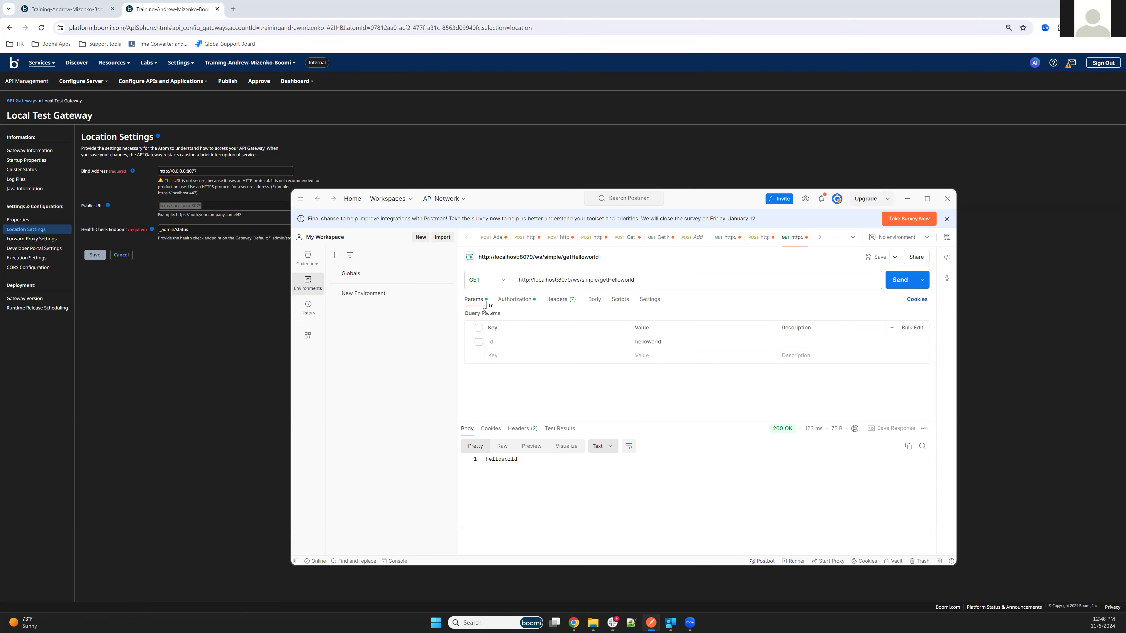
click(560, 300)
drag(635, 282, 572, 286)
key(BackSpace)
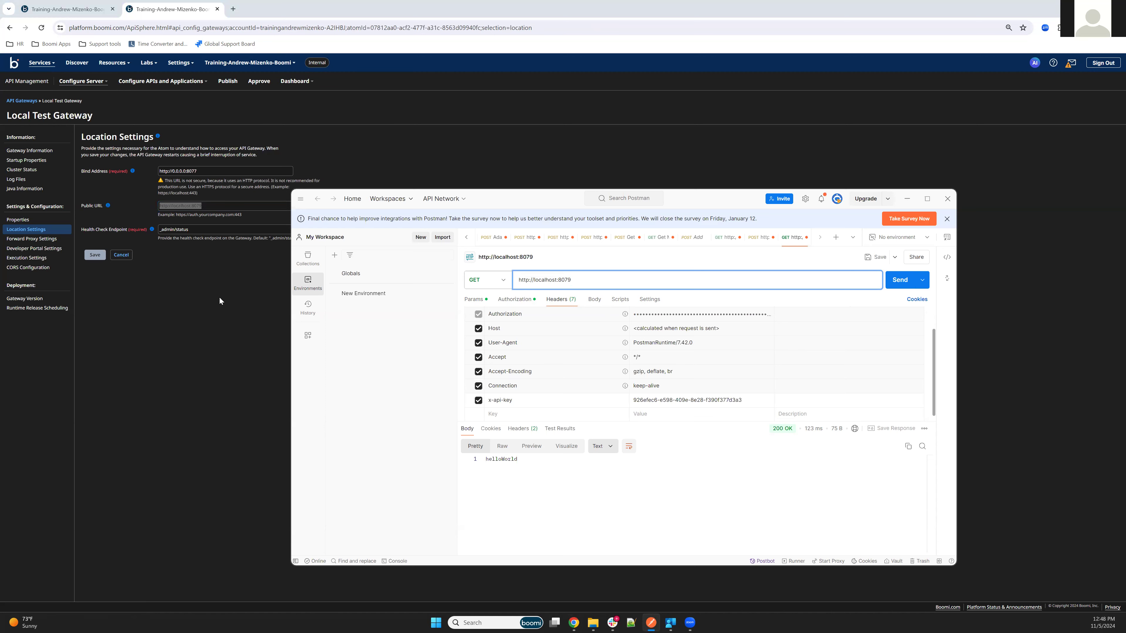
click(215, 317)
click(222, 205)
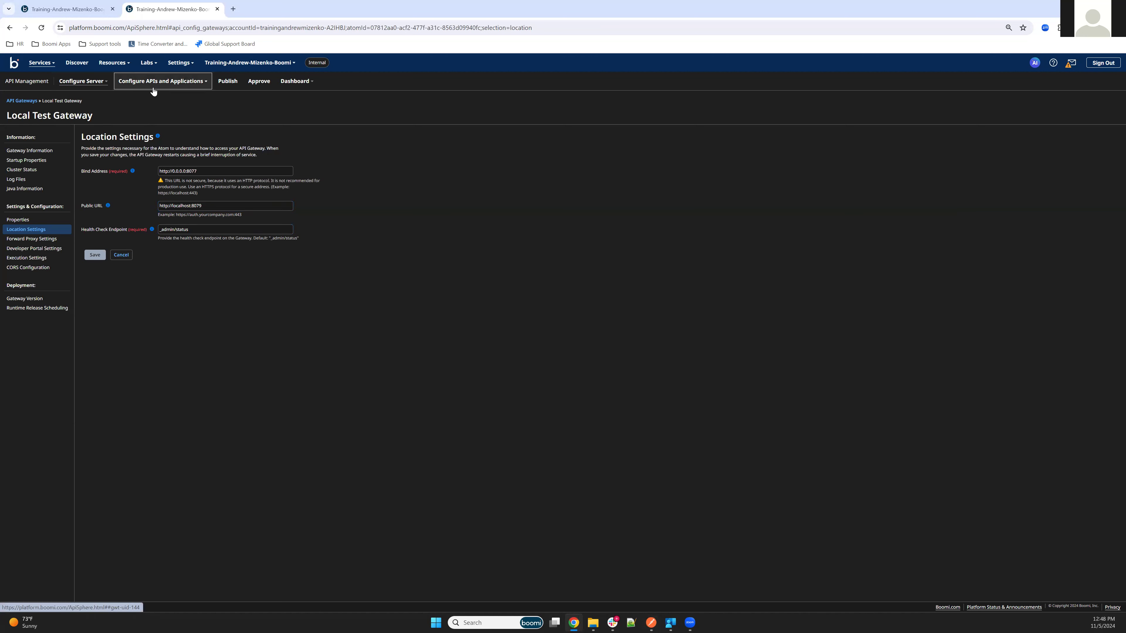
click(134, 86)
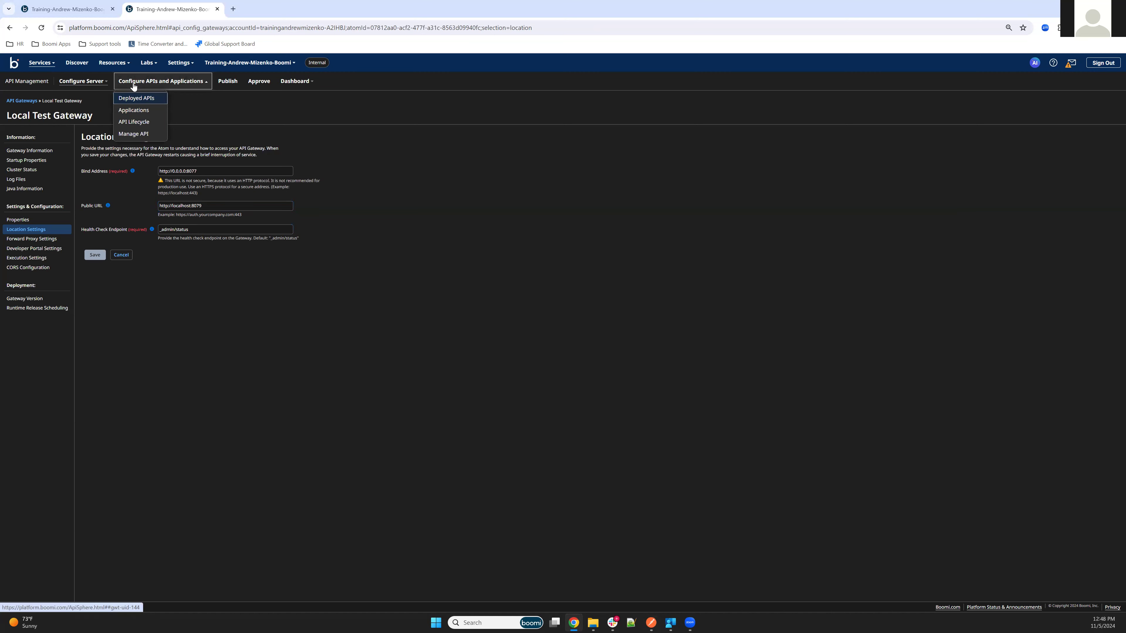
click(147, 99)
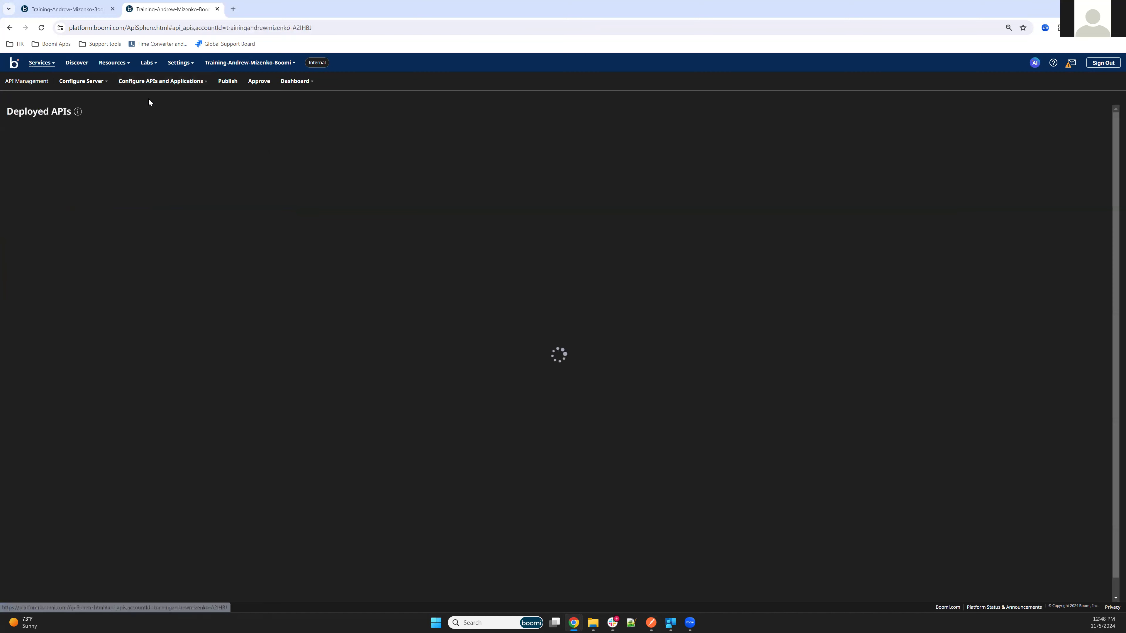
click(18, 193)
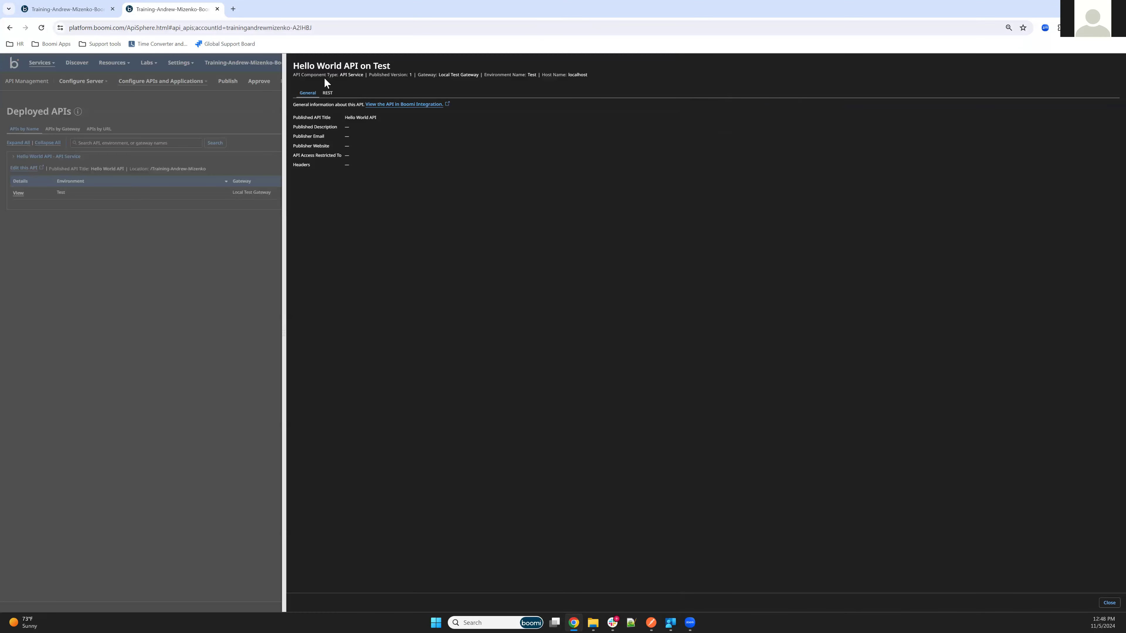
click(328, 93)
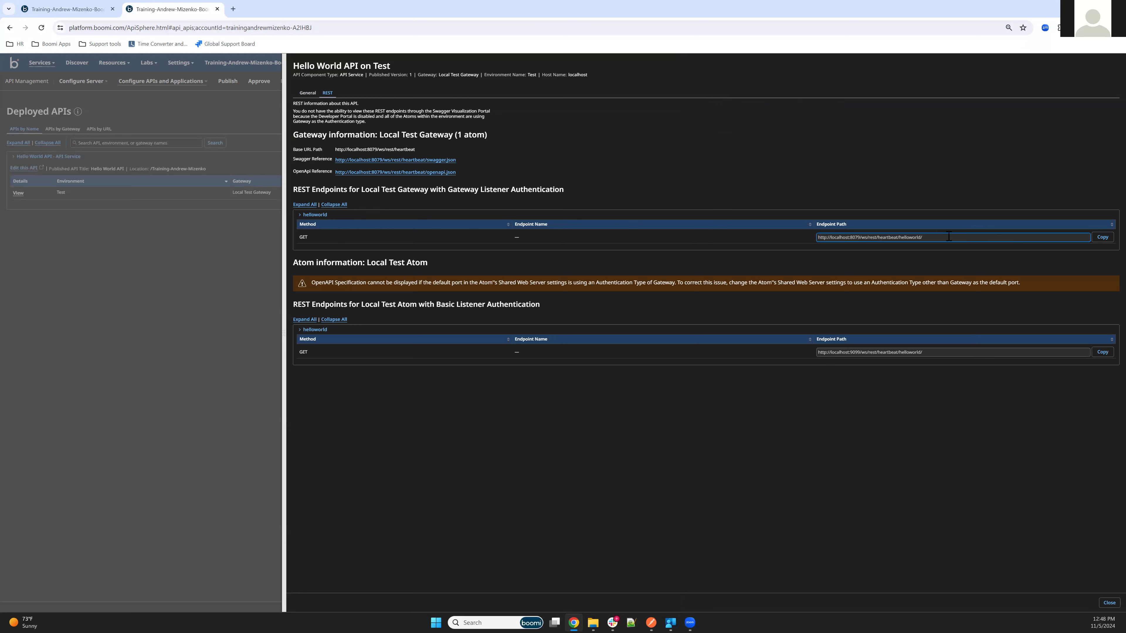
click(1103, 237)
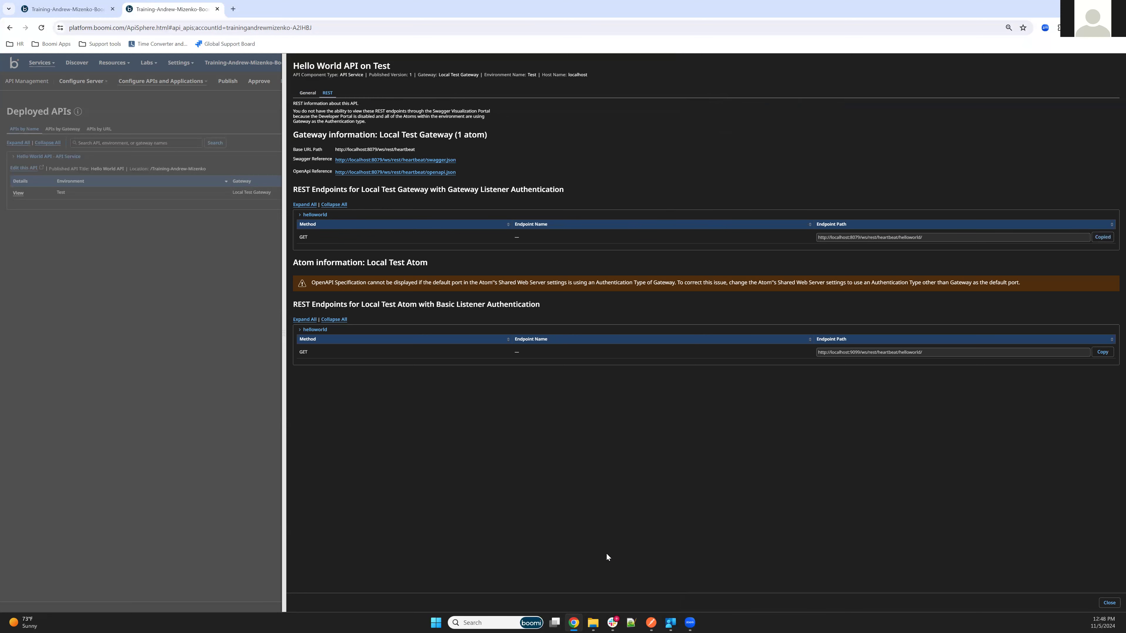
Select the whole request URL in Postman so it can be replaced.
click(651, 623)
click(583, 280)
key(ctrl+a)
Paste the gateway helloworld URL into the Postman request and review its Basic Auth credentials.
key(ctrl+v)
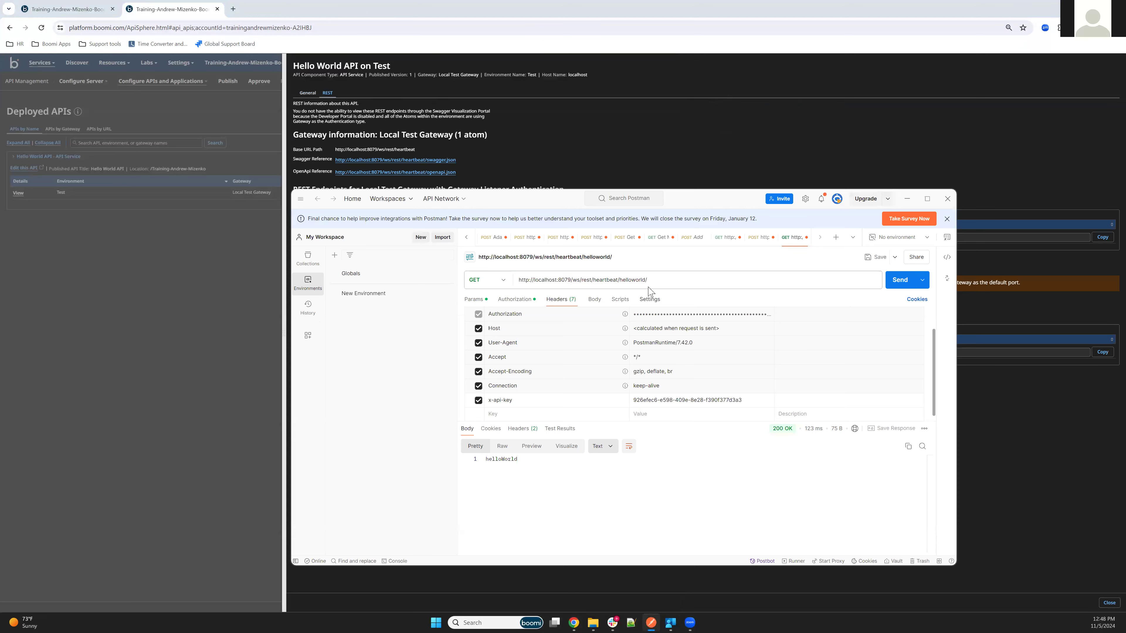
click(514, 301)
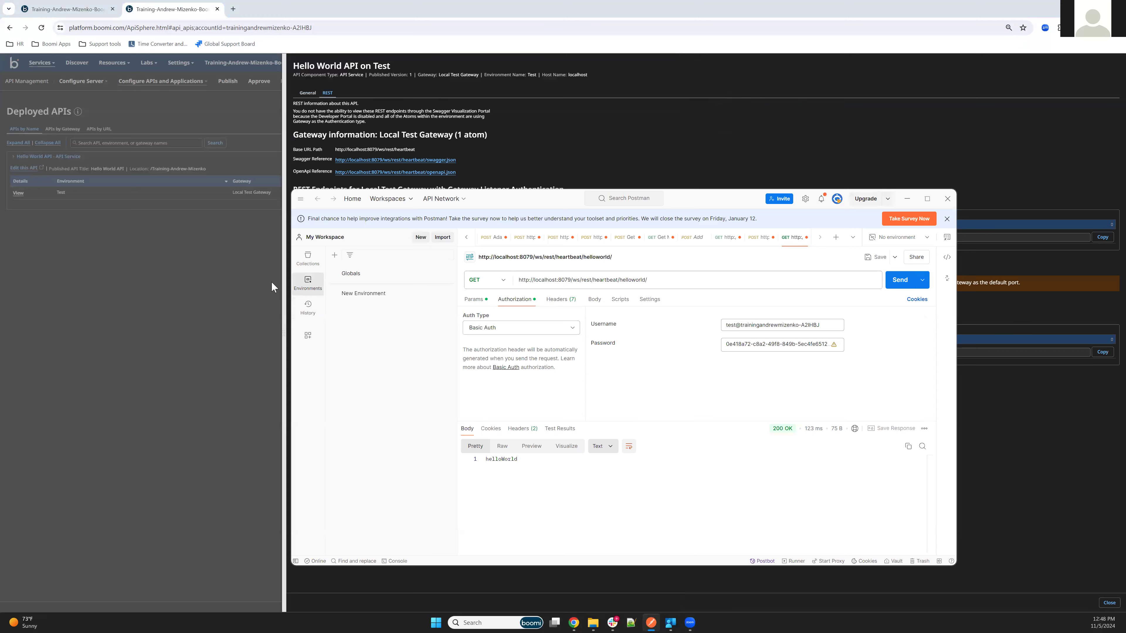
click(230, 282)
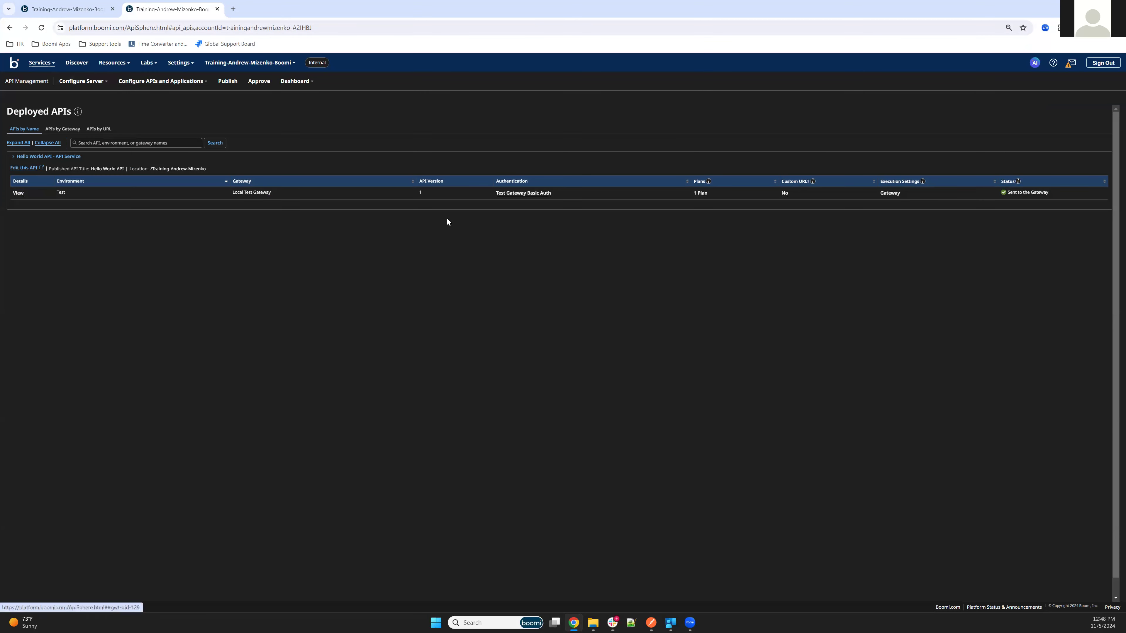
Select the test user's name in the Users list of the Test Gateway Basic Auth source.
click(513, 194)
click(211, 181)
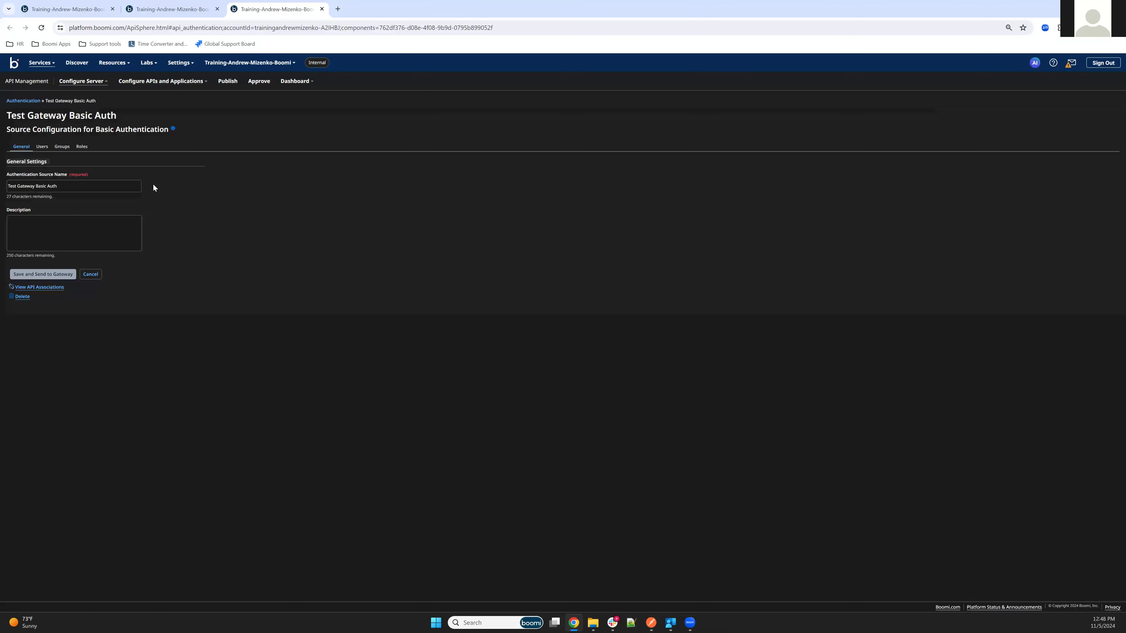
click(41, 149)
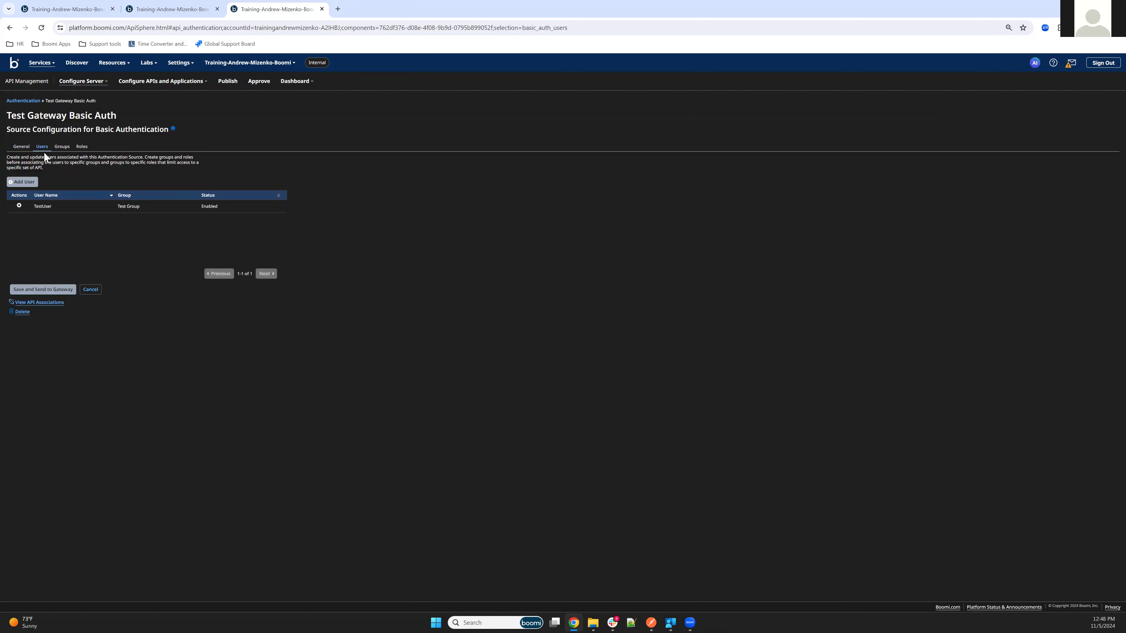
double_click(42, 206)
Replace Postman's Basic Auth username and password with the gateway test user's credentials and resend.
click(652, 622)
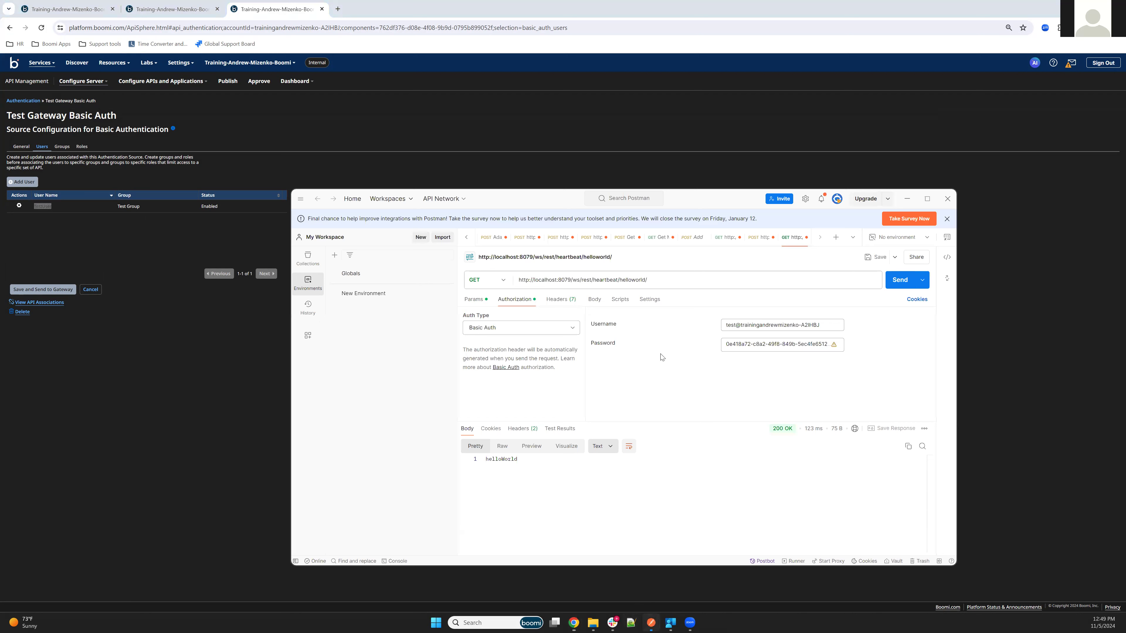
triple_click(764, 324)
key(ctrl+v)
drag(764, 348, 765, 348)
key(ctrl+a)
key(BackSpace)
text(123)
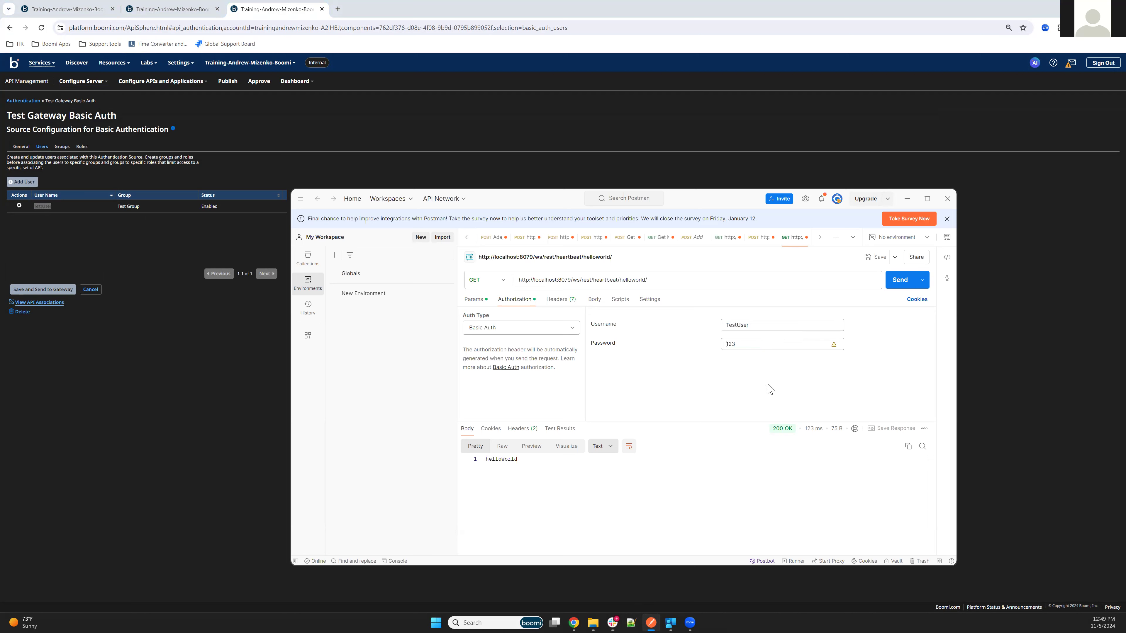
click(891, 287)
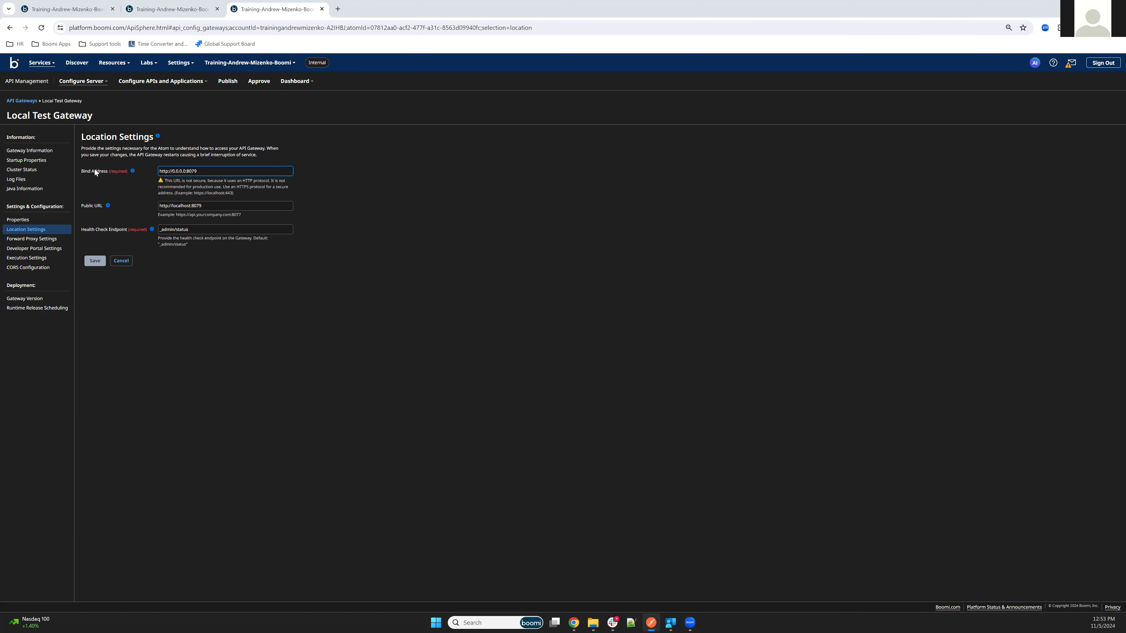
Save the Local Test Gateway location settings with the bind address on port 8079.
click(161, 172)
click(209, 206)
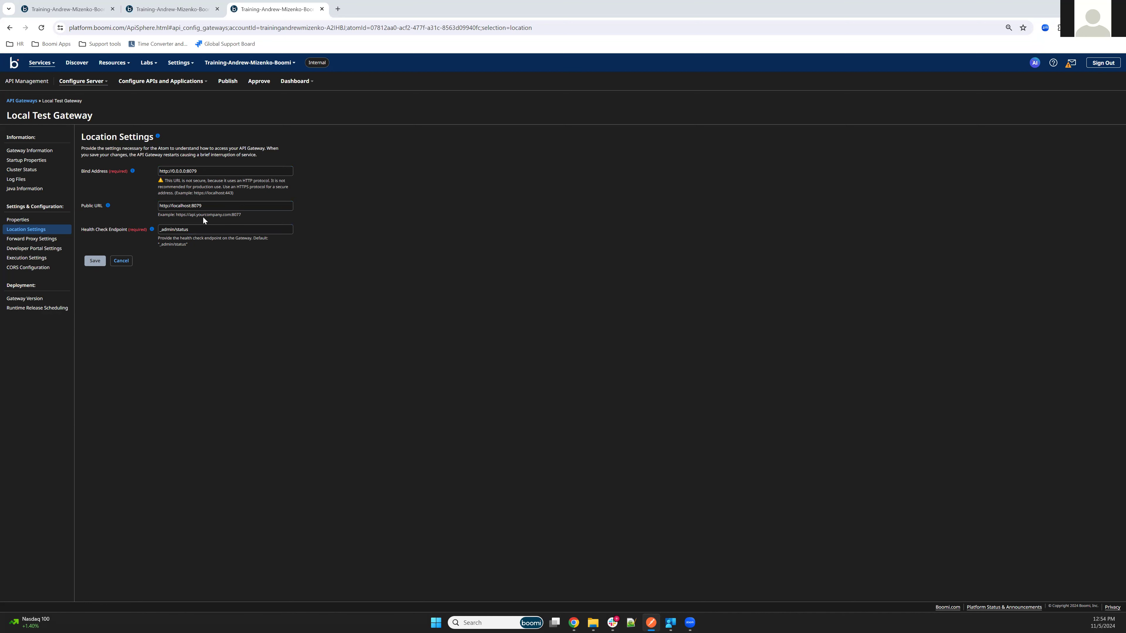
click(96, 263)
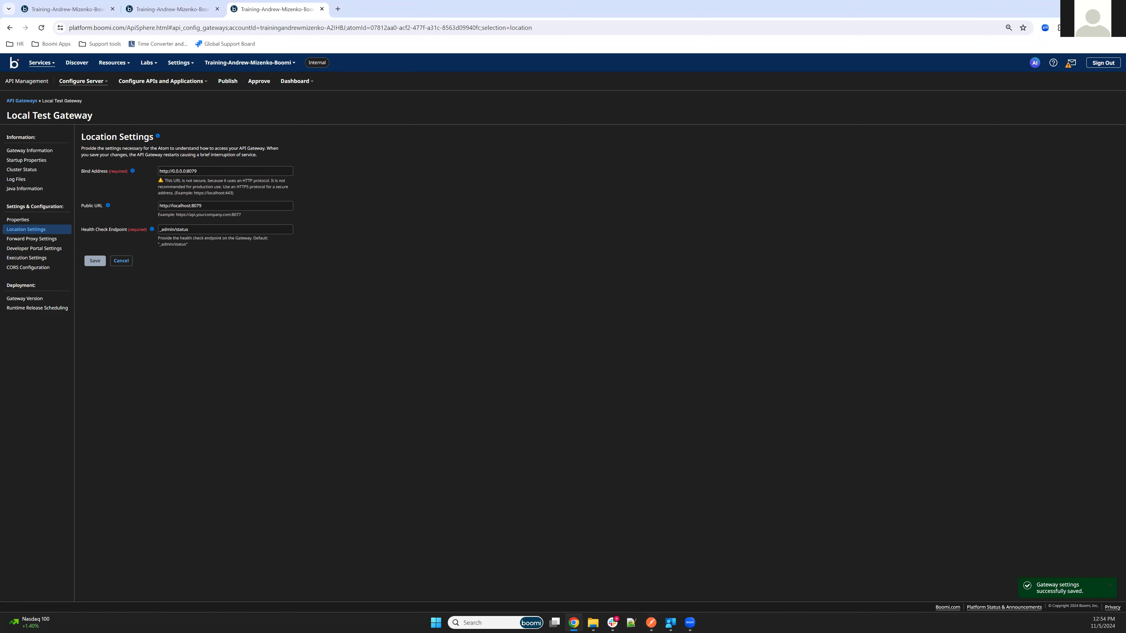
key(alt+Tab)
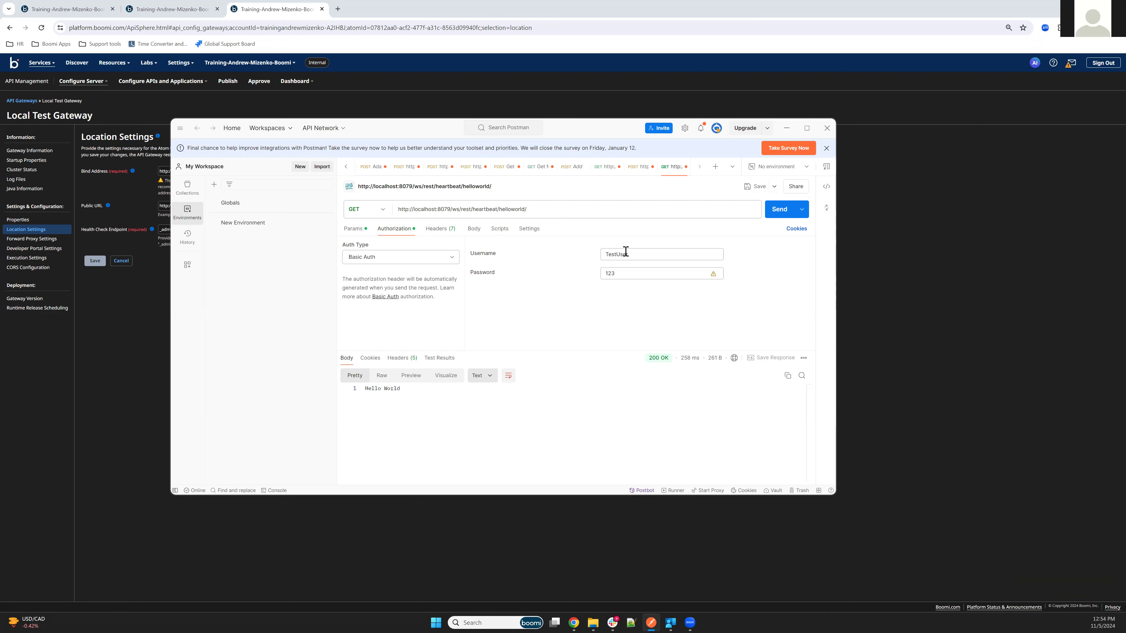
Resend the helloworld request through the gateway for a 200 OK Hello World response.
click(782, 211)
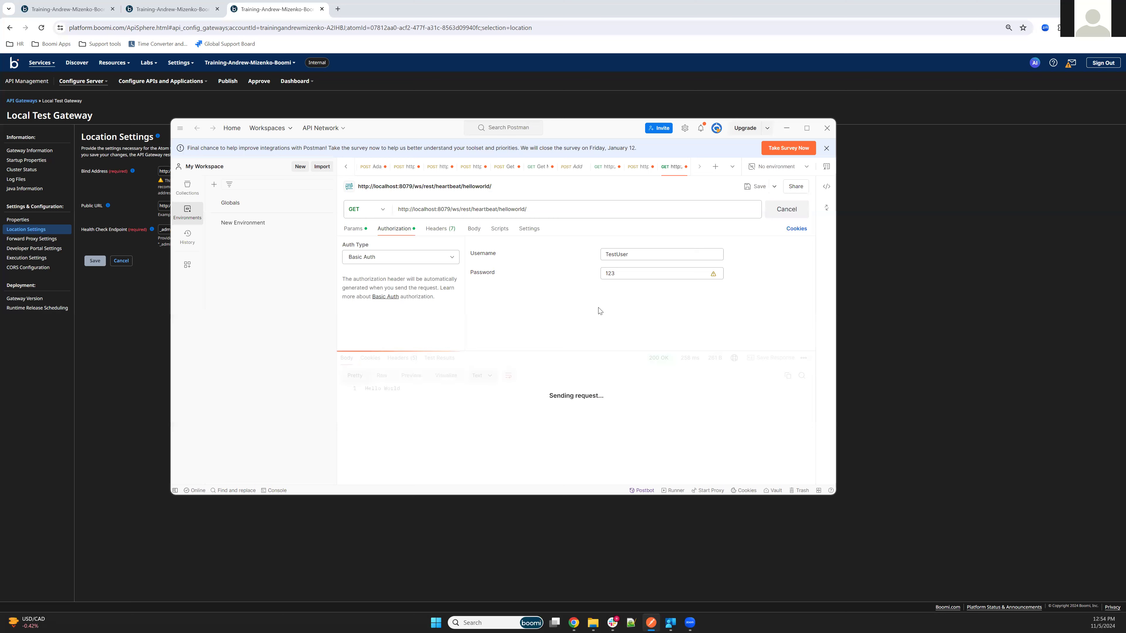